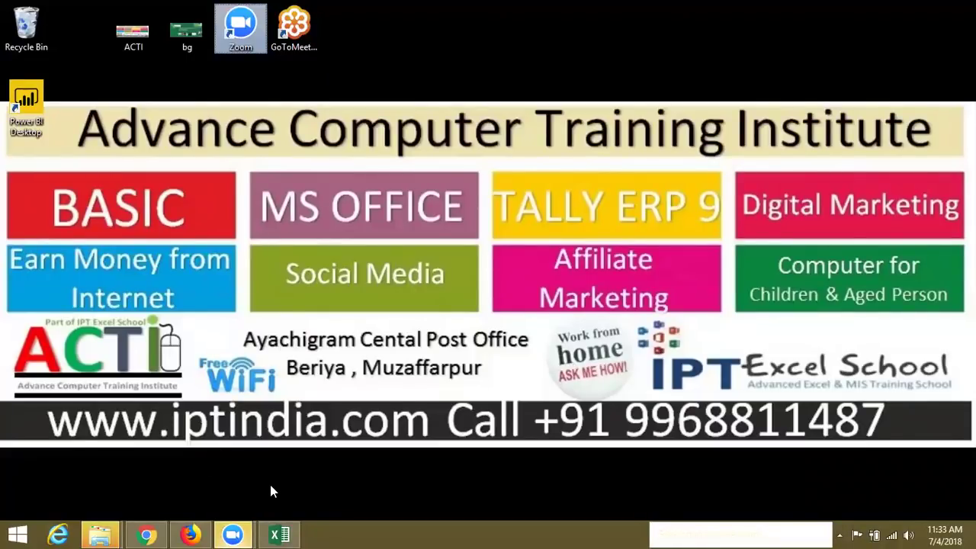
Set the bg image as the desktop wallpaper and dismiss the Zoom window previews
right_click(171, 47)
left_click(224, 60)
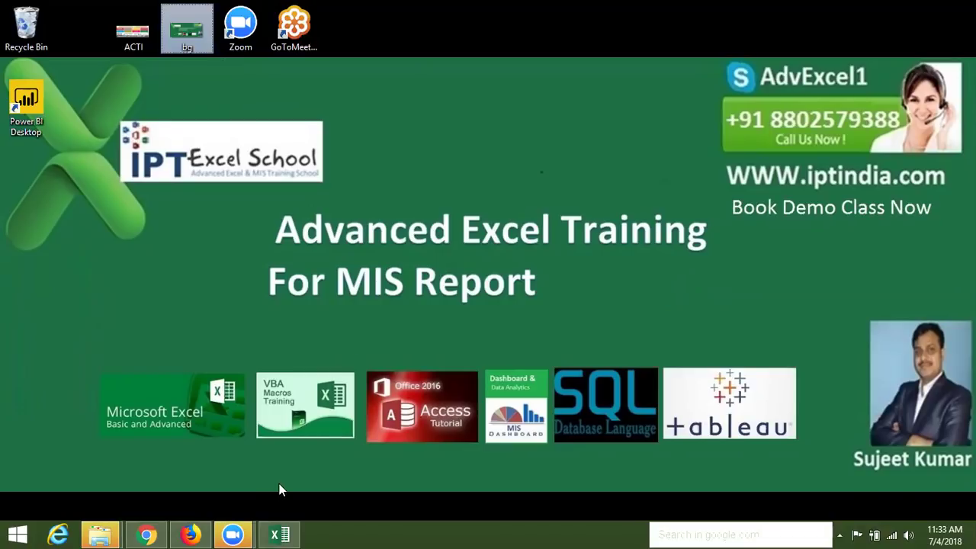
left_click(233, 534)
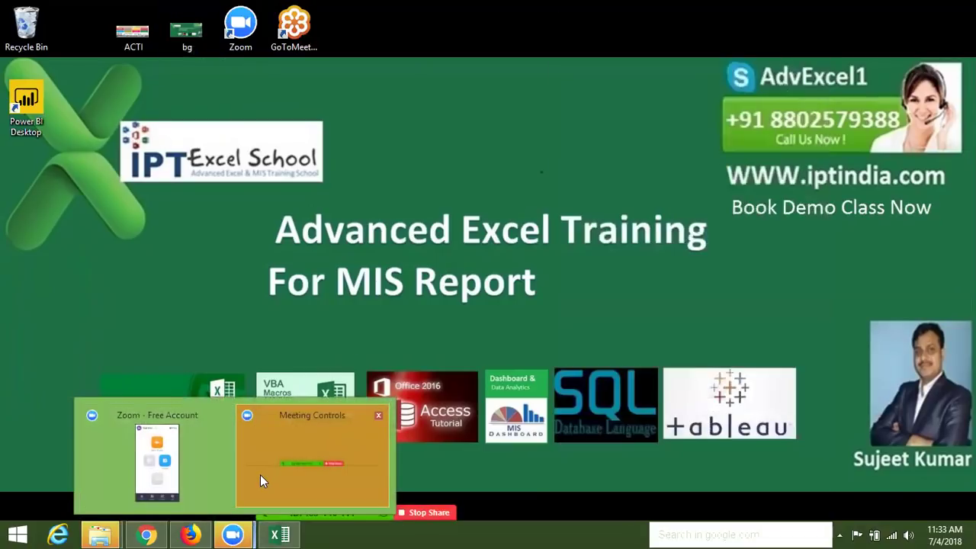
left_click(297, 488)
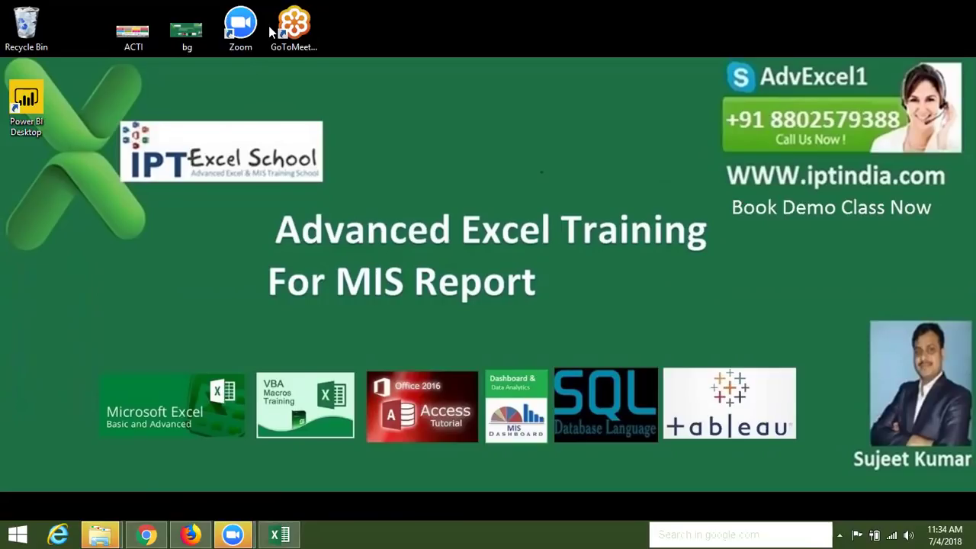
Restore Excel, select the e-mail cells C6:C8 on the Mail sheet, then minimise to the desktop
left_click(282, 534)
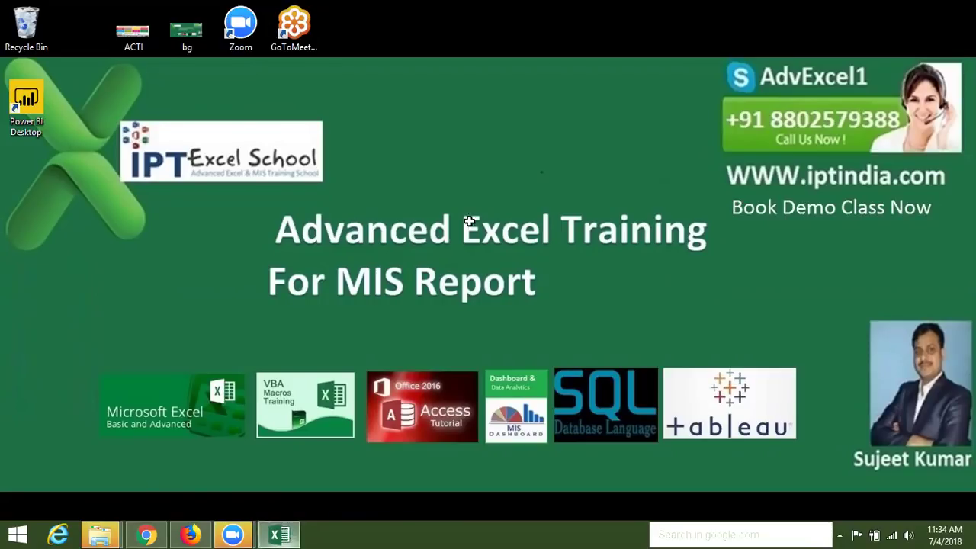
key("Up")
key("Up")
key("Left")
key("Left")
key("Left")
key("shift+Down")
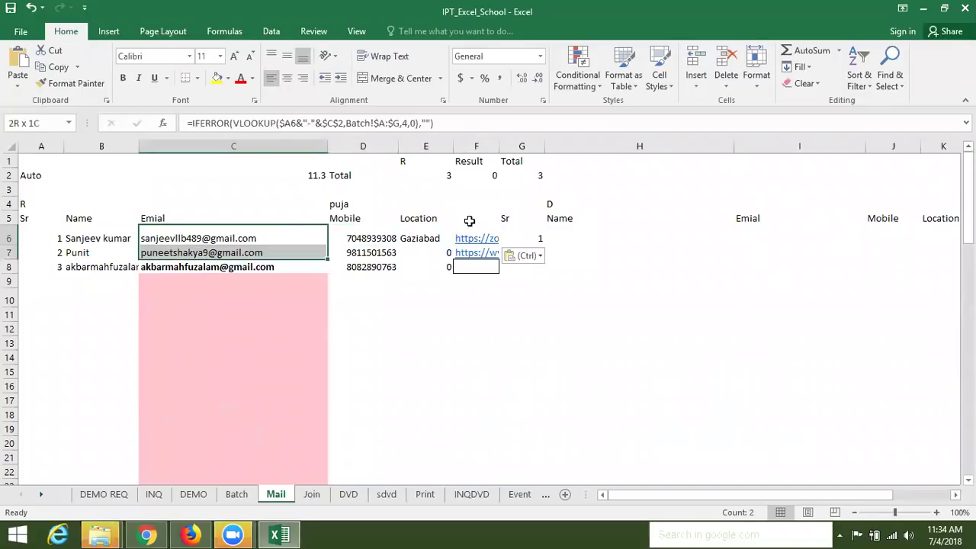
key("shift+Down")
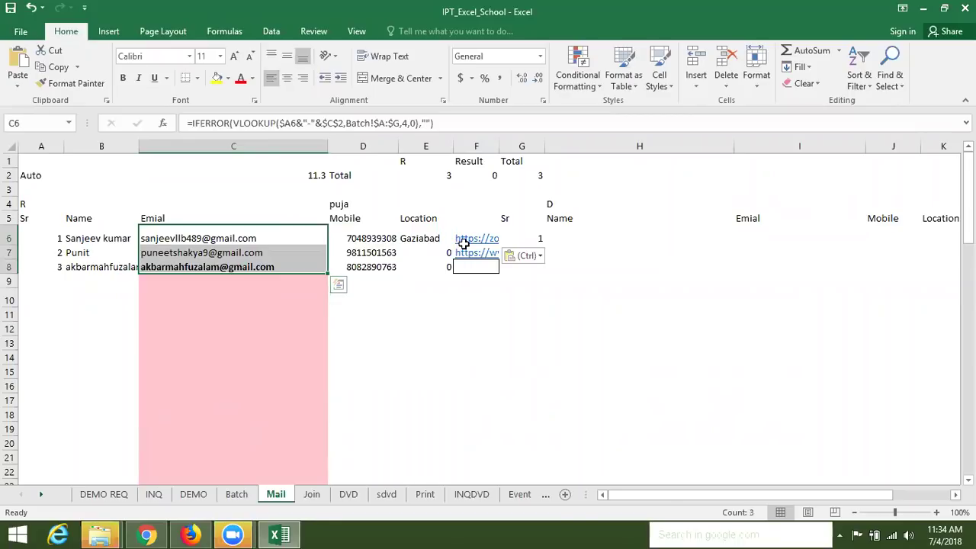
key("super+d")
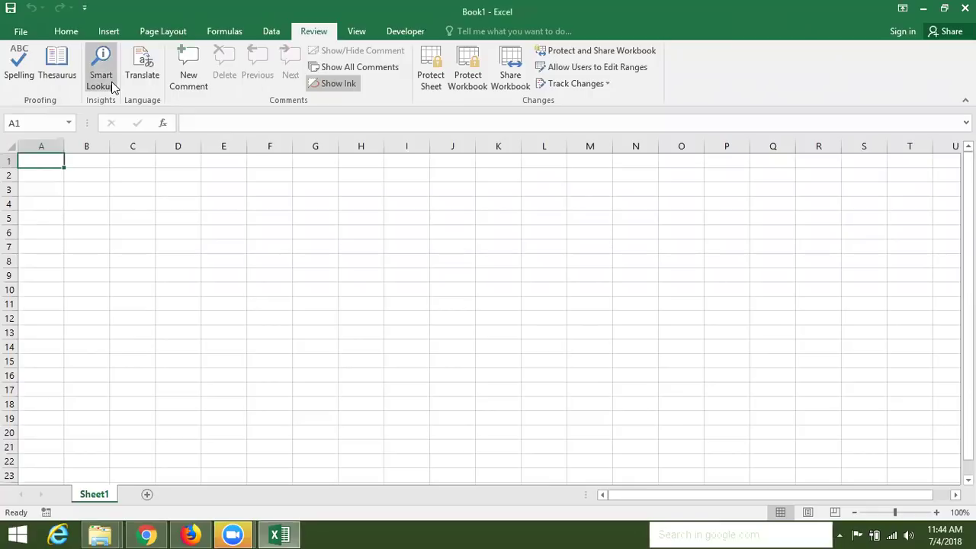
Launch the Visual Basic editor from Developer, return to the workbook at L4, then go to File
left_click(133, 202)
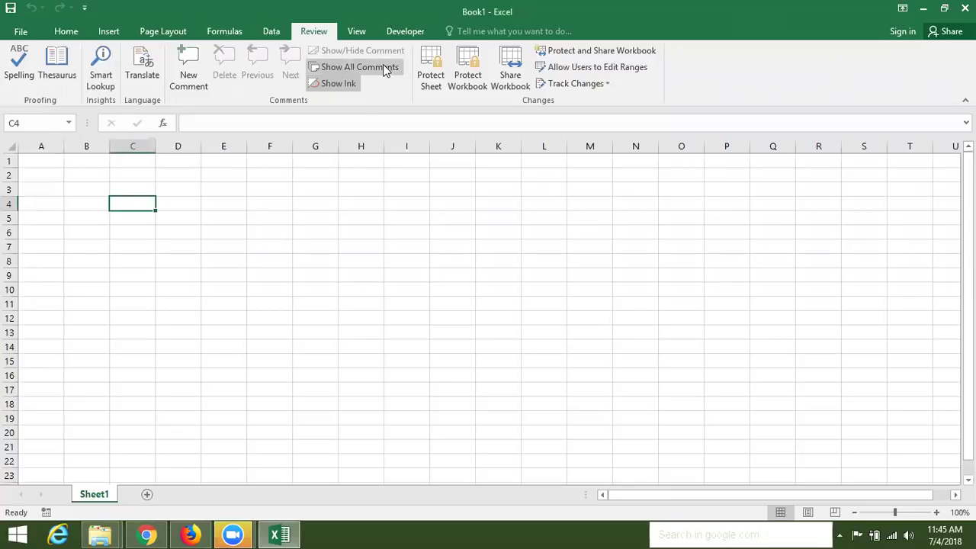
left_click(398, 33)
left_click(22, 81)
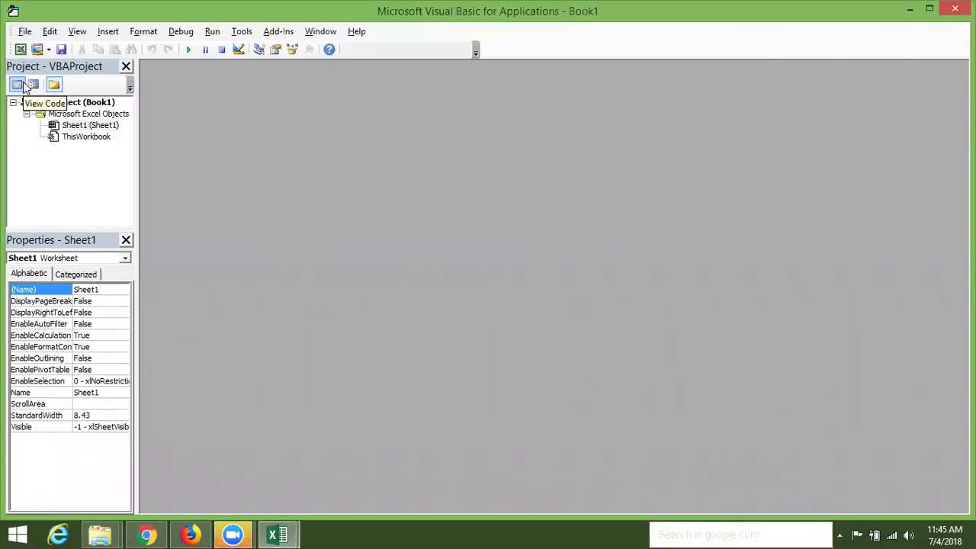
key("alt+F11")
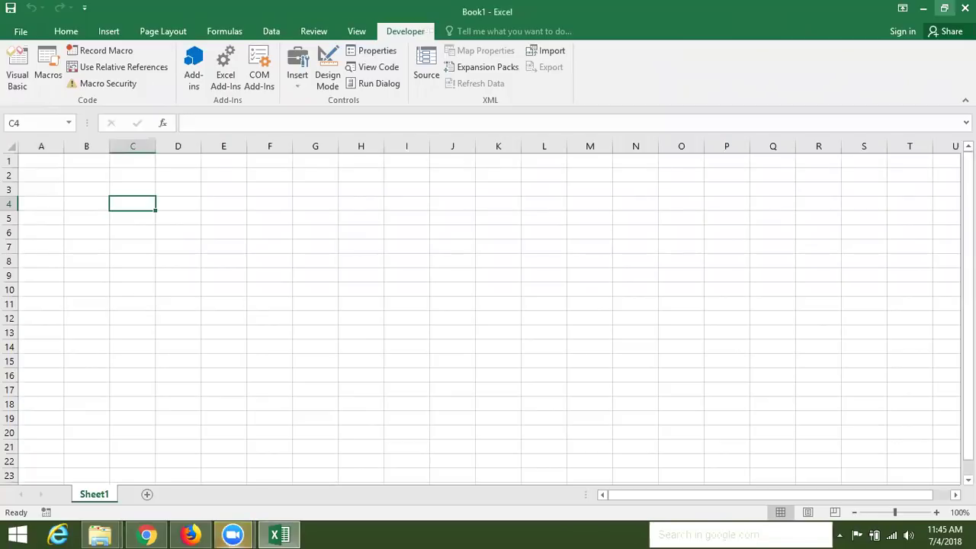
left_click(529, 200)
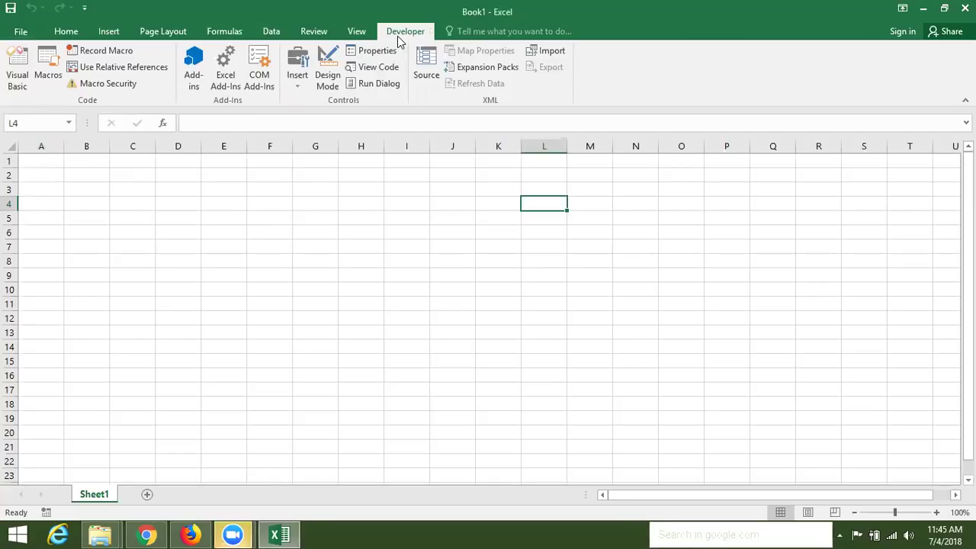
left_click(20, 31)
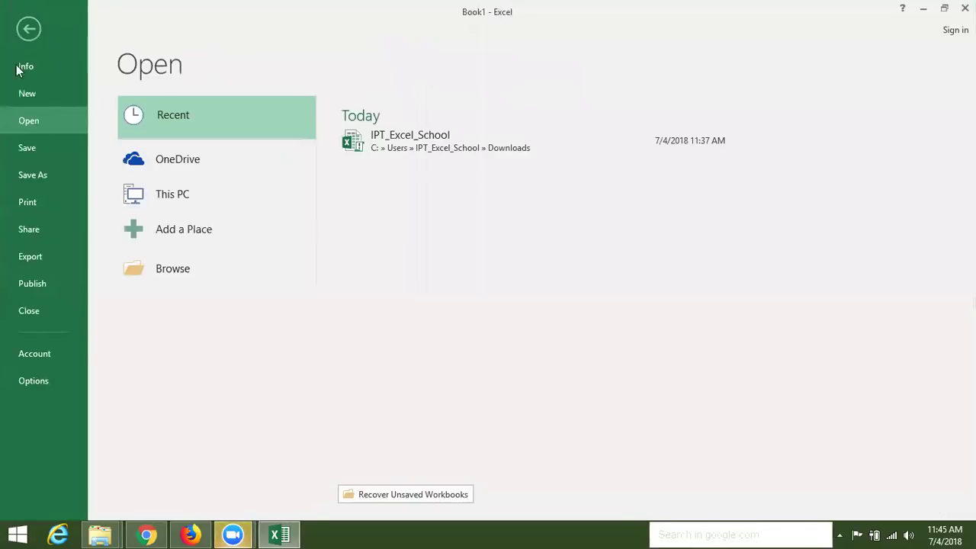
Enable the Developer tab under Customize Ribbon in Excel Options, then close the dialog
left_click(38, 385)
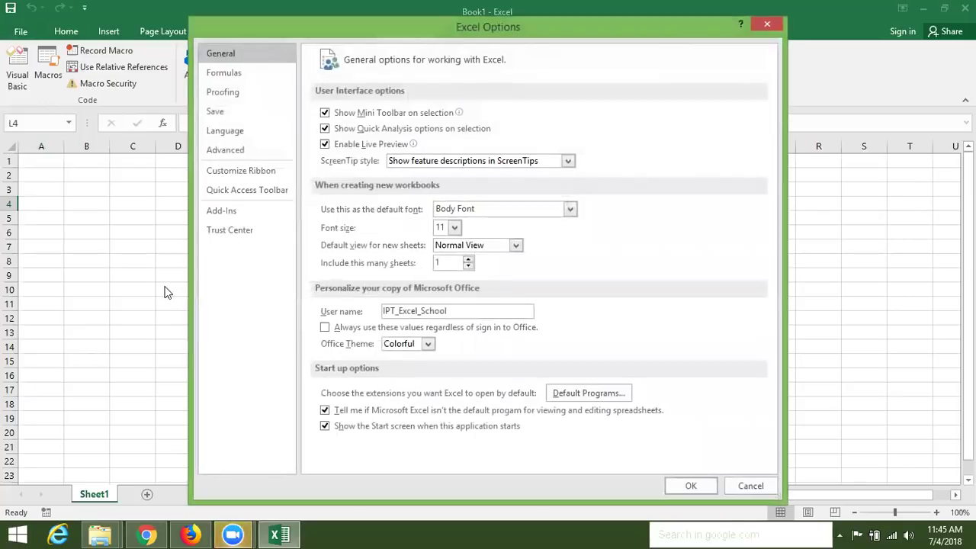
left_click(246, 172)
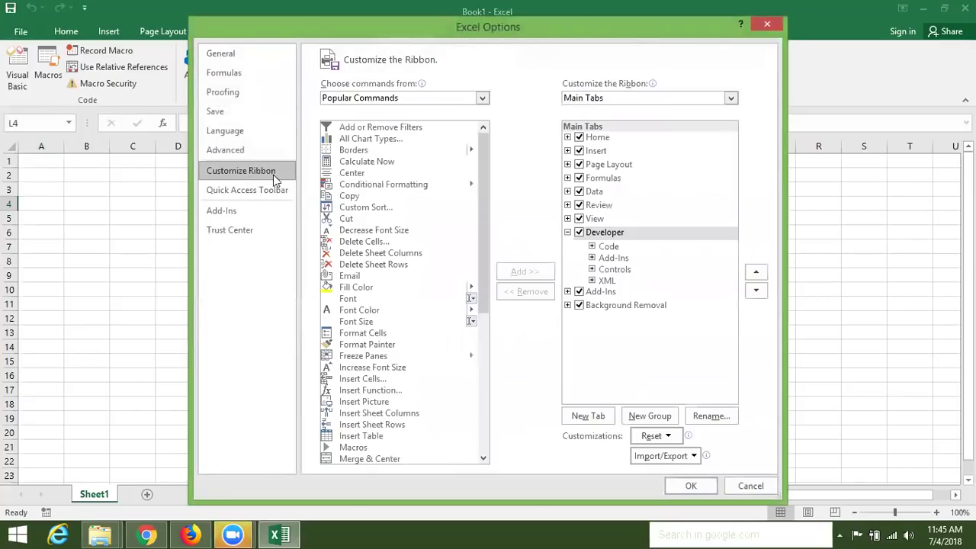
left_click(579, 233)
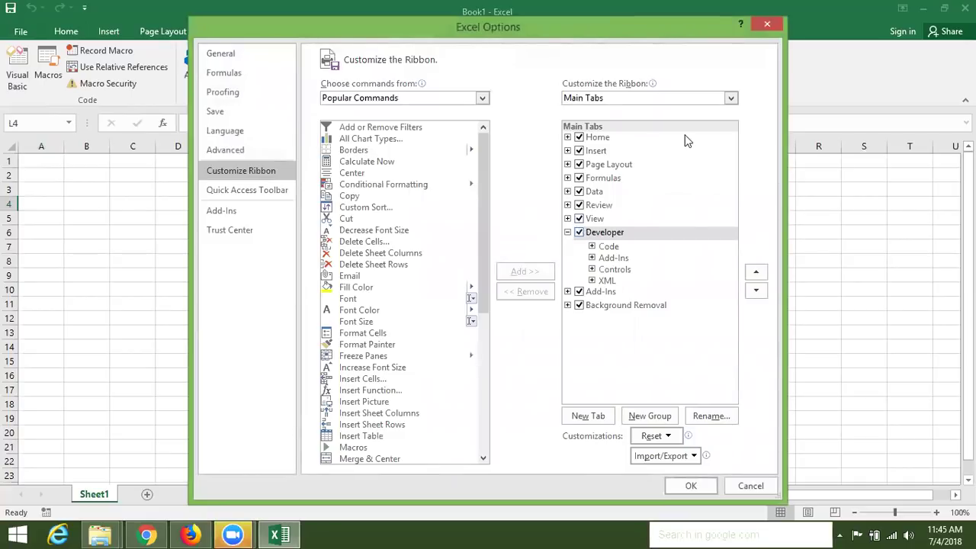
left_click(766, 23)
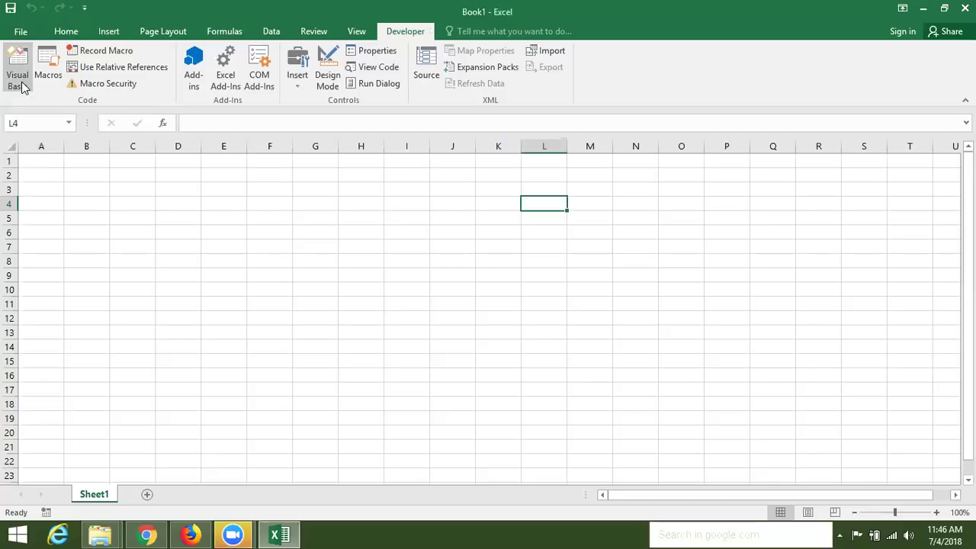
Launch the Visual Basic editor for Book1 and bring up its Insert menu
left_click(14, 74)
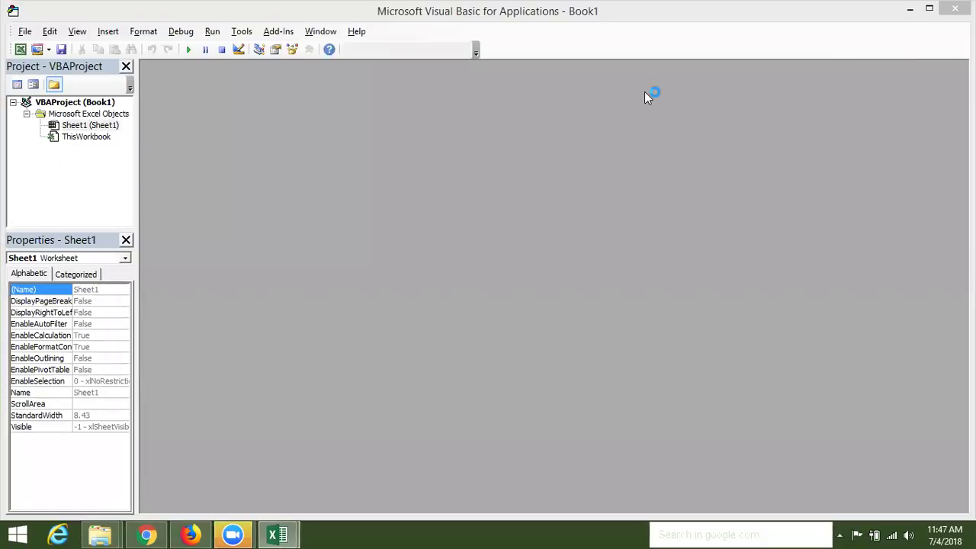
left_click(108, 35)
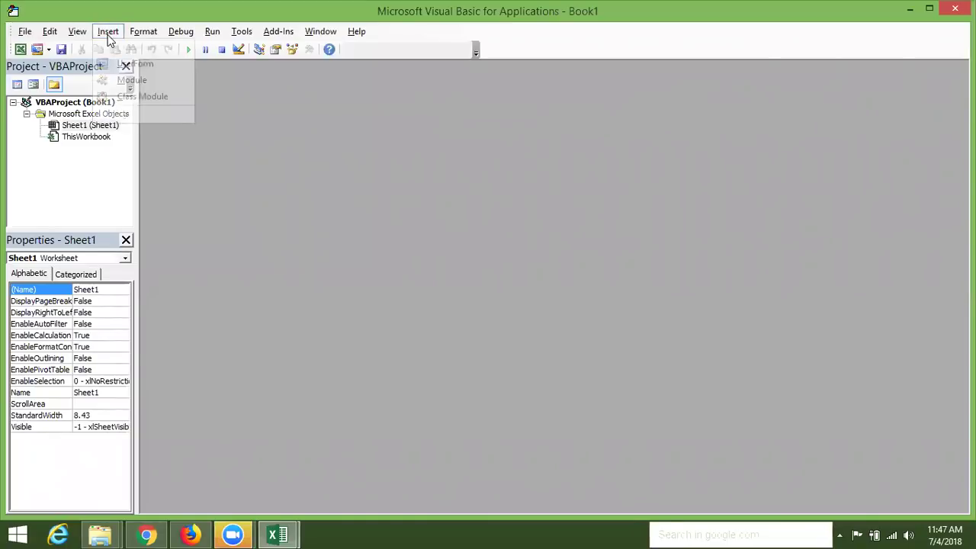
Insert Module1, maximise its code window and declare Sub TT(), selecting B1 in Excel
left_click(131, 80)
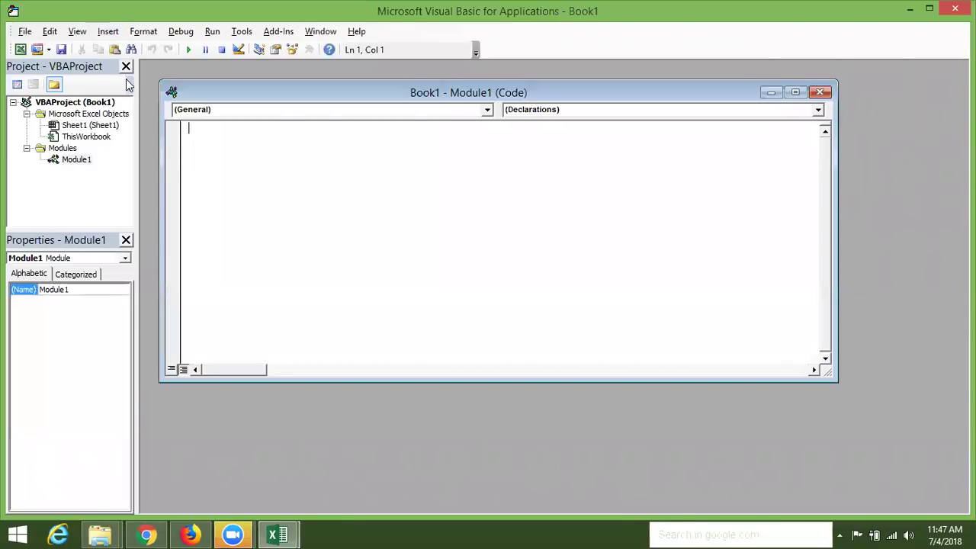
double_click(247, 89)
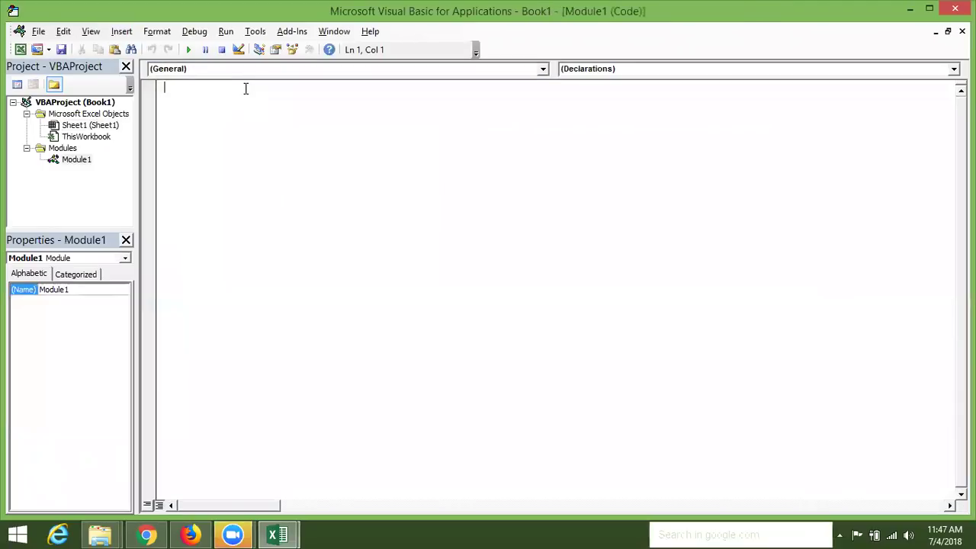
type("SUB TT()")
key("Return")
key("Return")
key("Return")
key("Return")
key("Up")
key("Up")
key("Up")
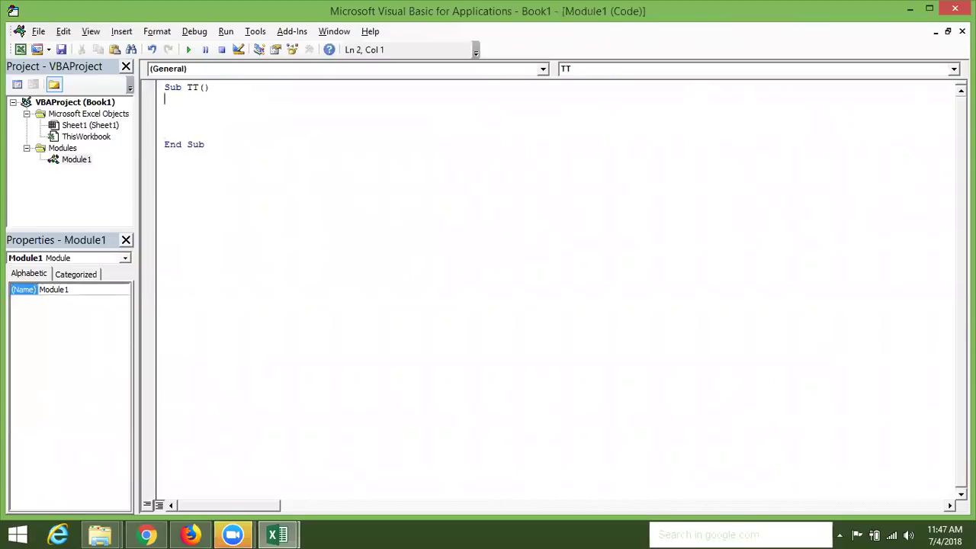
key("shift+Down")
key("shift+Down")
key("shift+Down")
key("shift+Down")
key("Up")
key("Down")
key("Down")
key("alt+Tab")
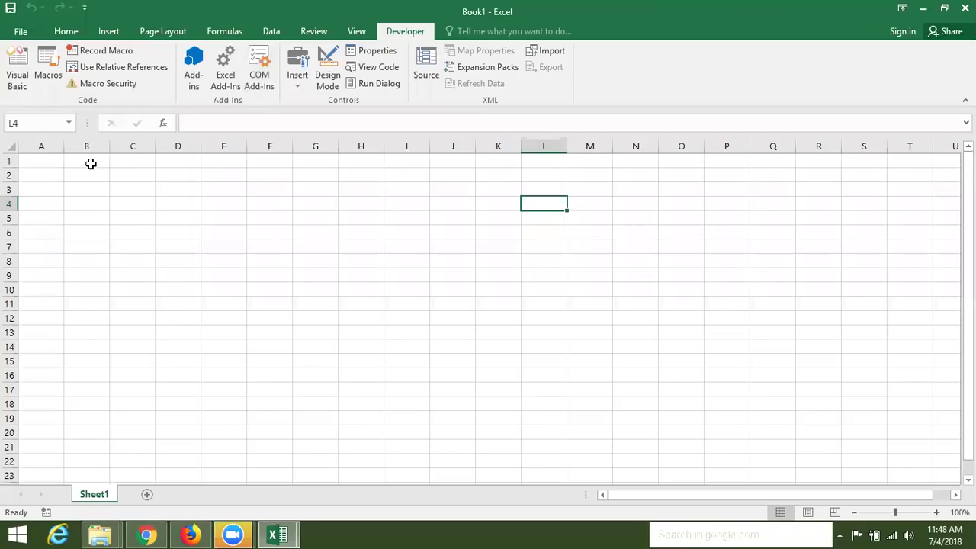
left_click(90, 163)
key("alt+Tab")
Write Range("b1").Select as the first line inside TT
type("Range")
key("Up")
type("9")
key("BackSpace")
key("BackSpace")
key("Down")
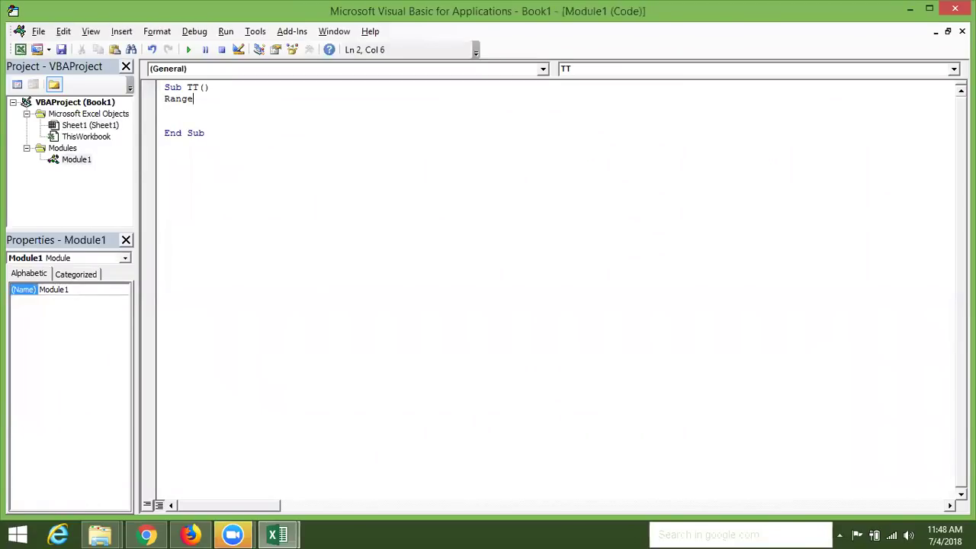
type("(\"b1")
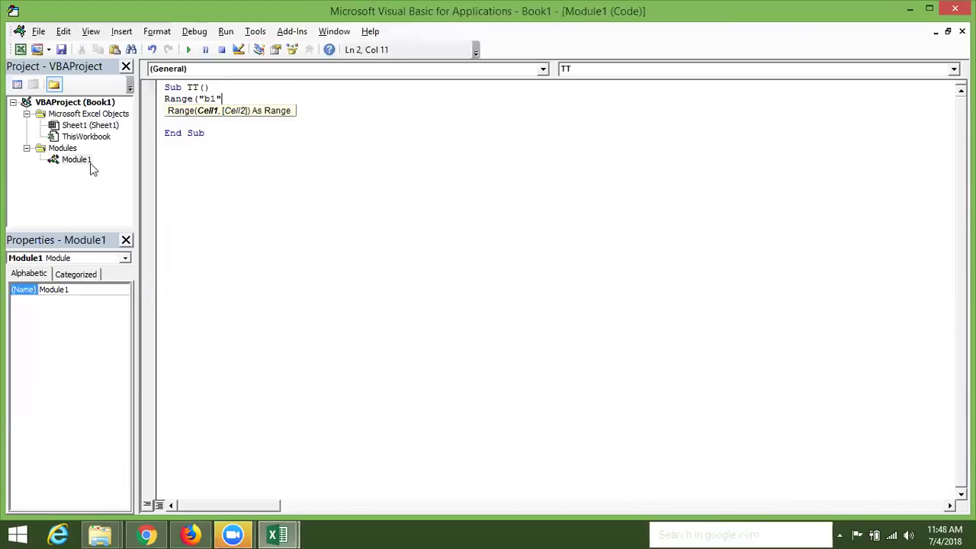
type(").Cl")
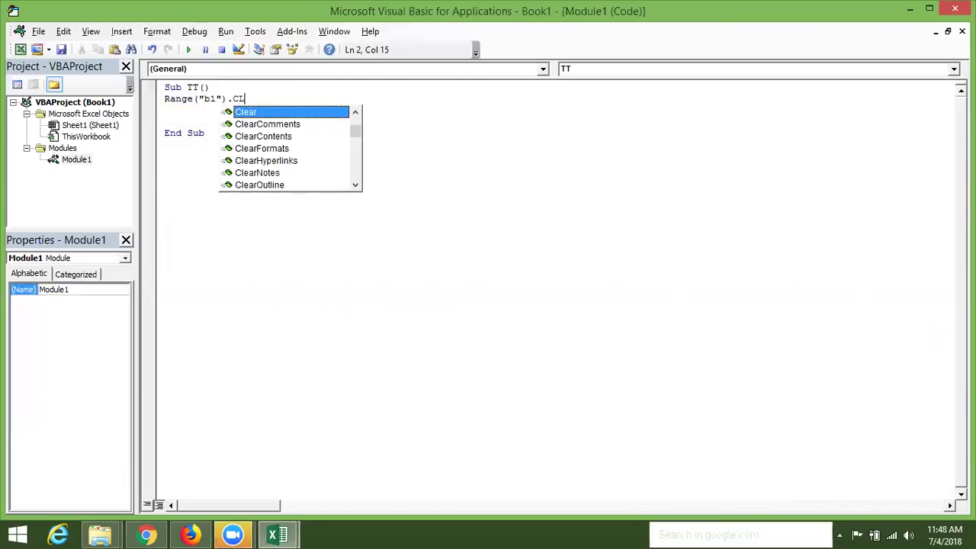
key("BackSpace")
type("L")
type("ICK")
key("BackSpace")
key("BackSpace")
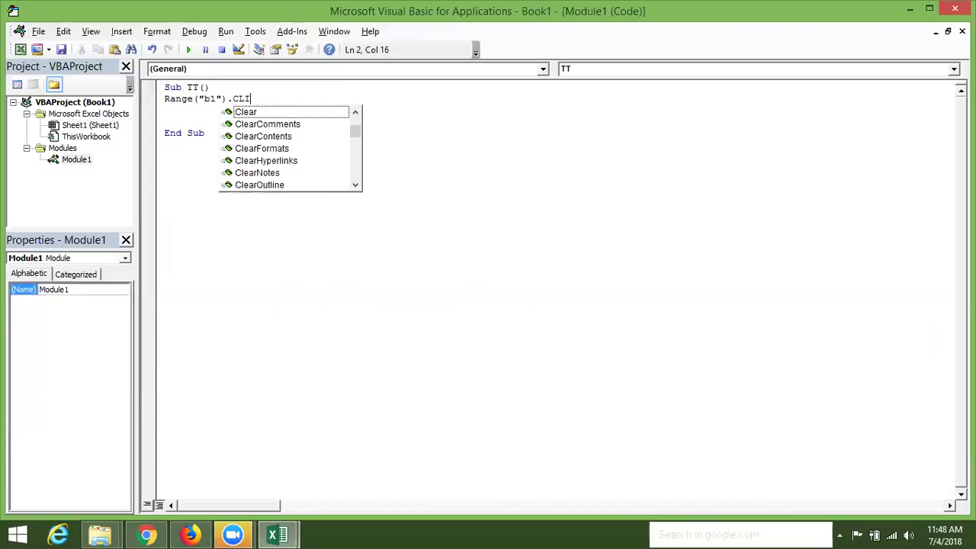
key("BackSpace")
key("BackSpace")
key("BackSpace")
type("SE")
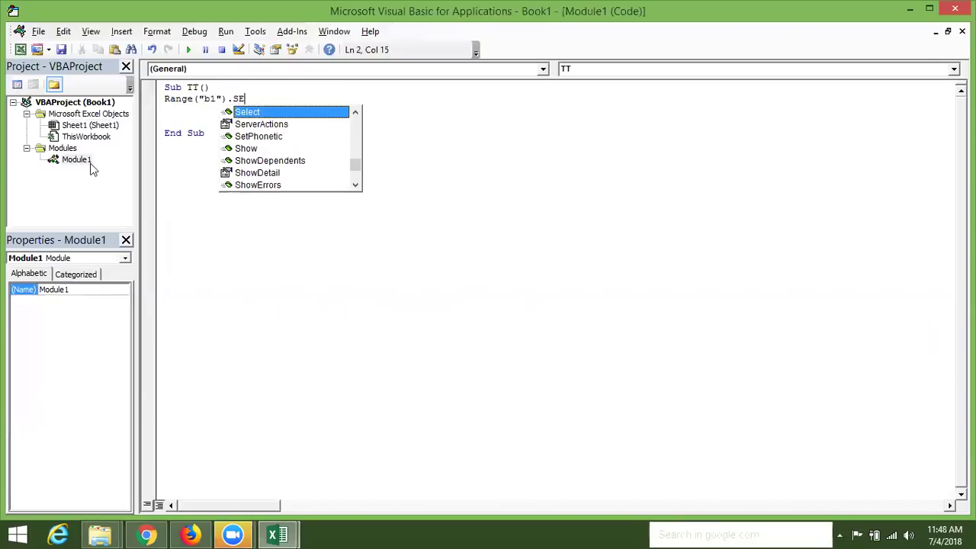
key("Return")
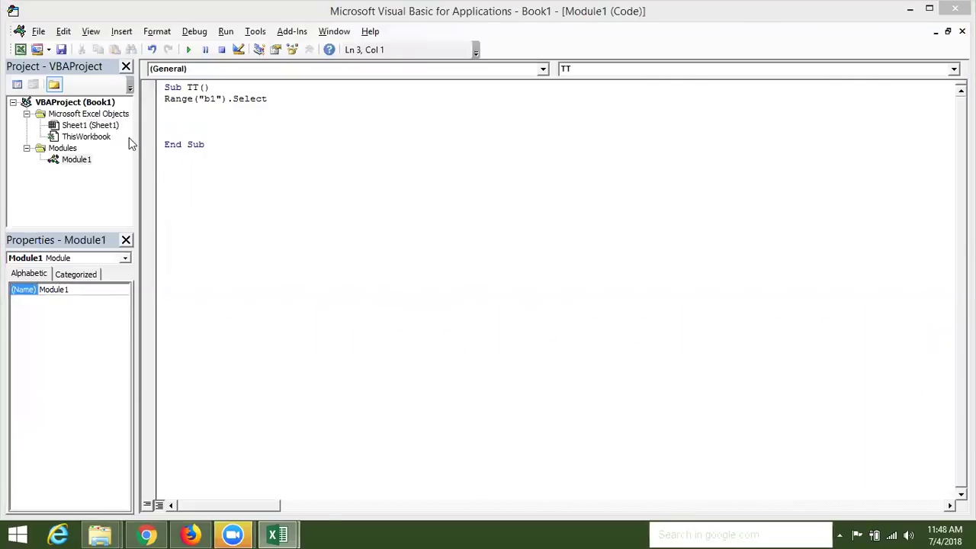
Open a blank line between Range("b1").Select and End Sub
double_click(187, 105)
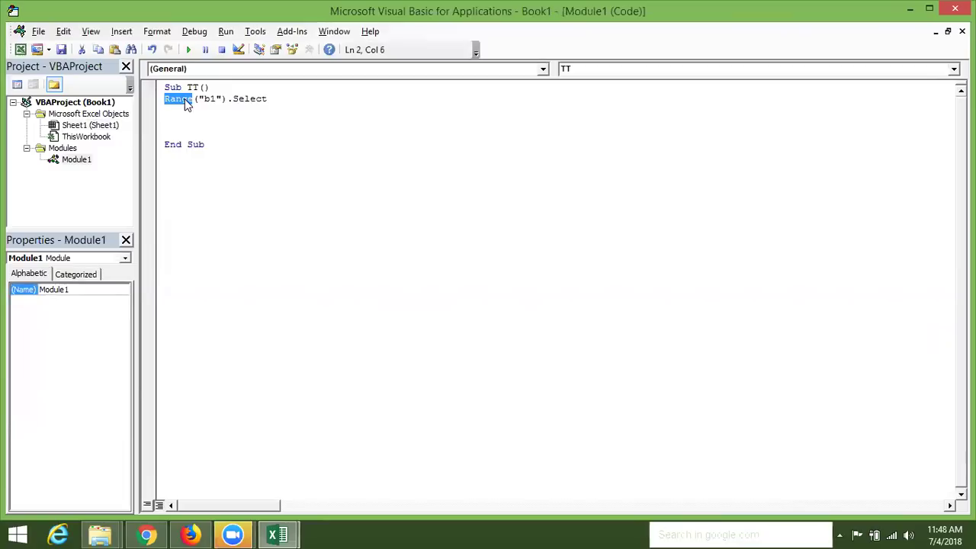
left_click(183, 111)
key("Down")
key("Return")
key("Up")
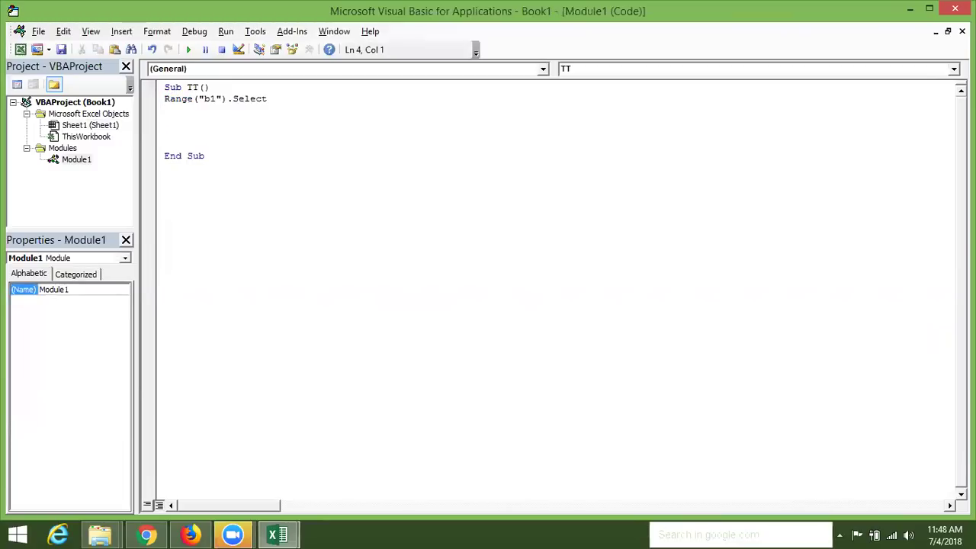
left_click(164, 99)
key("Down")
key("Down")
key("shift+Down")
left_click(164, 121)
Type Application, Workbooks, Sheets and Range on separate lines and select the first three
type("APPLICATIO")
type("N")
key("Return")
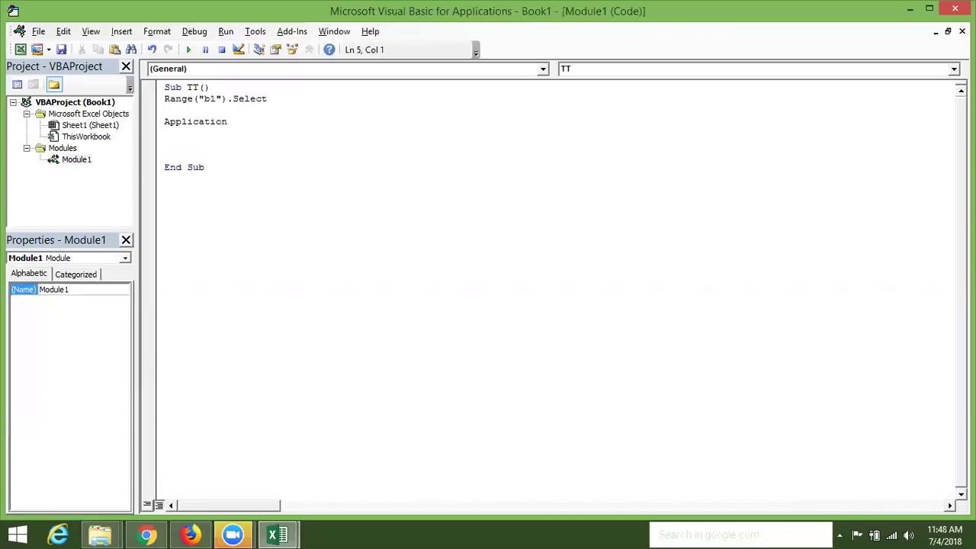
type("workbooks")
key("Return")
type("sheets")
key("Return")
type("range")
key("Return")
key("Up")
key("Up")
key("Up")
key("Up")
key("shift+Down")
key("shift+Down")
key("shift+Down")
key("shift+Down")
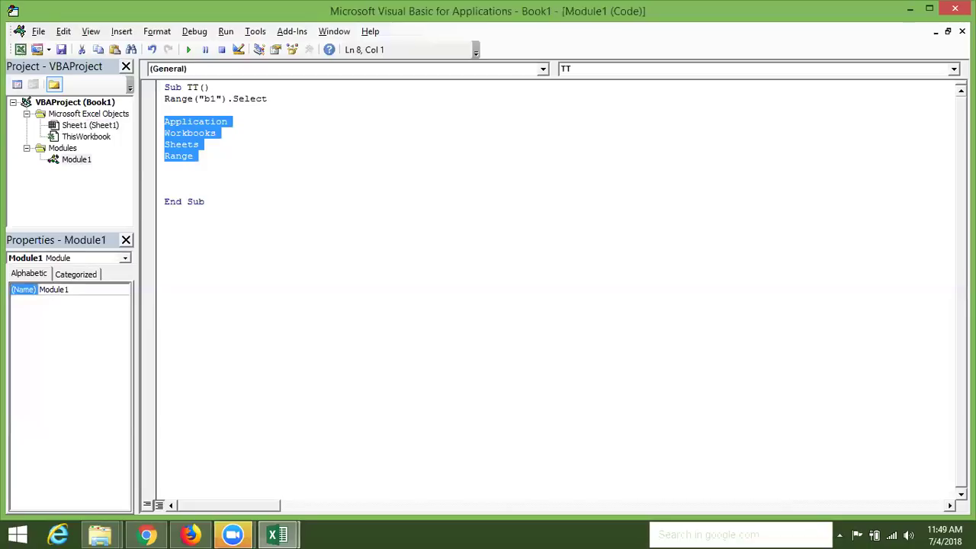
Add an empty sub rr() procedure below TT's End Sub
left_click(165, 189)
left_click(165, 213)
type("sub rr")
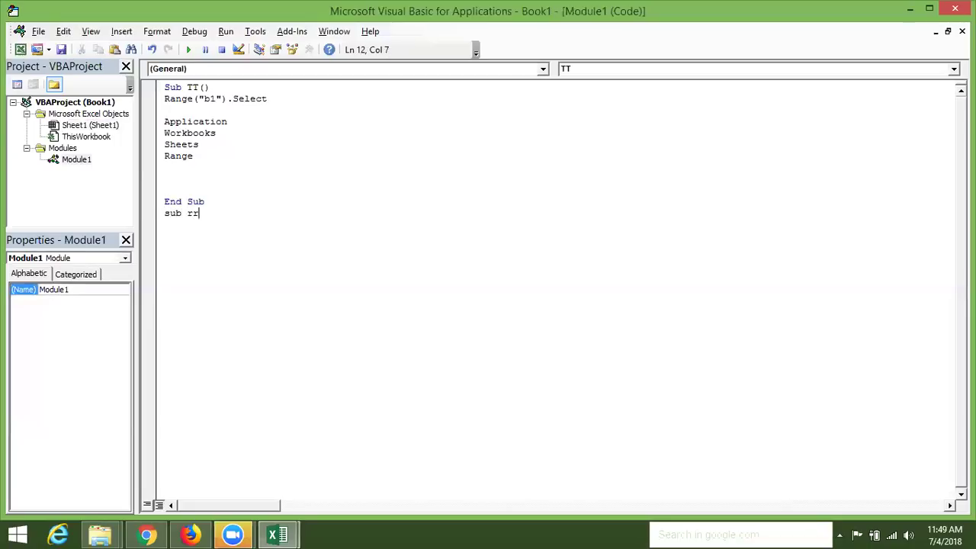
type("()")
key("Return")
key("Return")
key("Return")
key("Return")
Review the Application, Workbooks and Sheets lines, then go into rr's body and over to Excel
key("Up")
key("Up")
key("Up")
key("Up")
key("Up")
key("Up")
key("Down")
key("Down")
key("shift+Down")
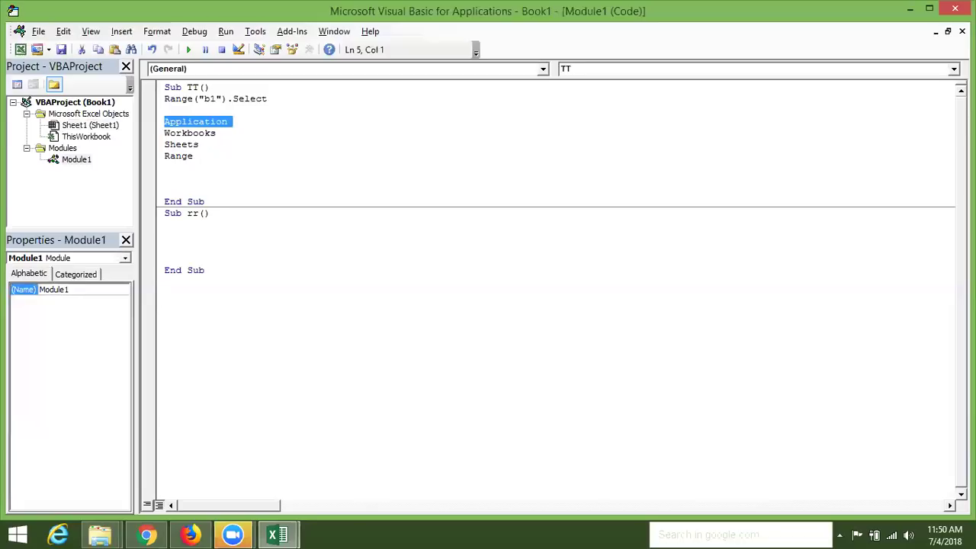
key("Right")
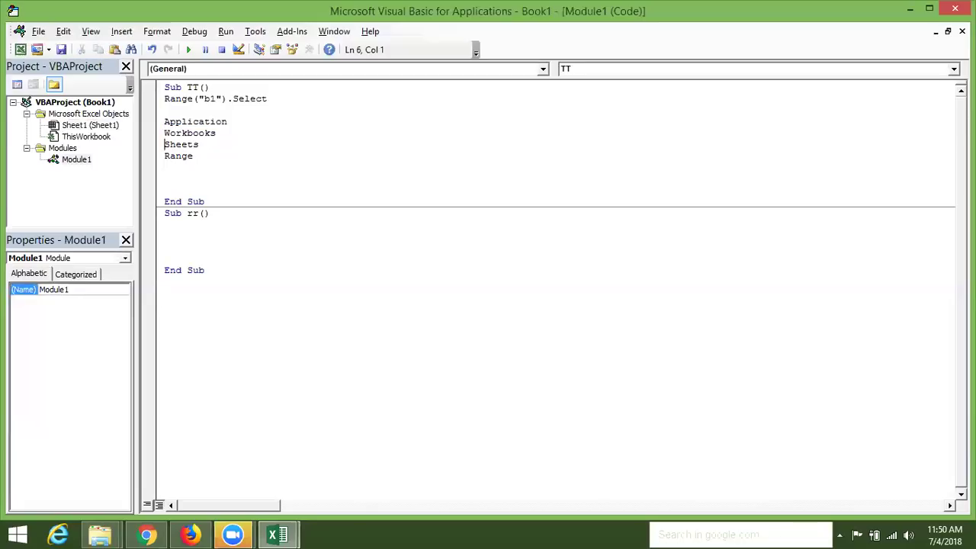
key("shift+Down")
key("Right")
key("Down")
key("Down")
key("Down")
key("Down")
key("Up")
key("Up")
key("Up")
key("Up")
key("Up")
key("Up")
key("Down")
key("shift+Down")
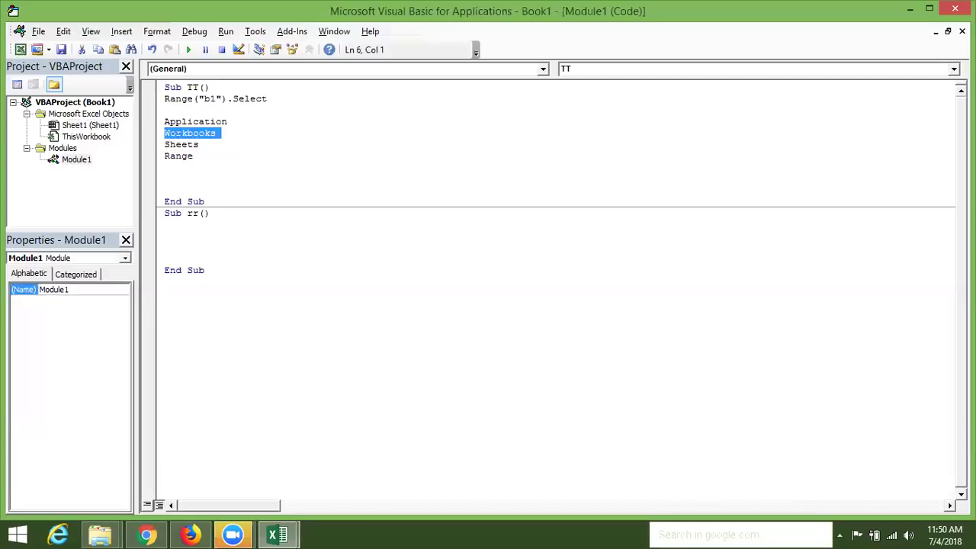
key("Down")
key("Down")
key("Down")
key("Down")
key("Down")
key("Down")
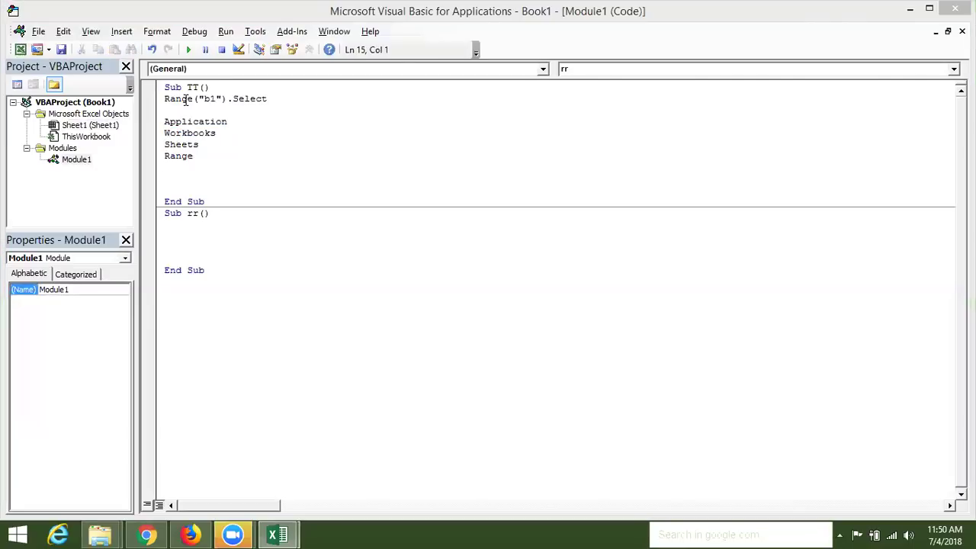
key("alt+Tab")
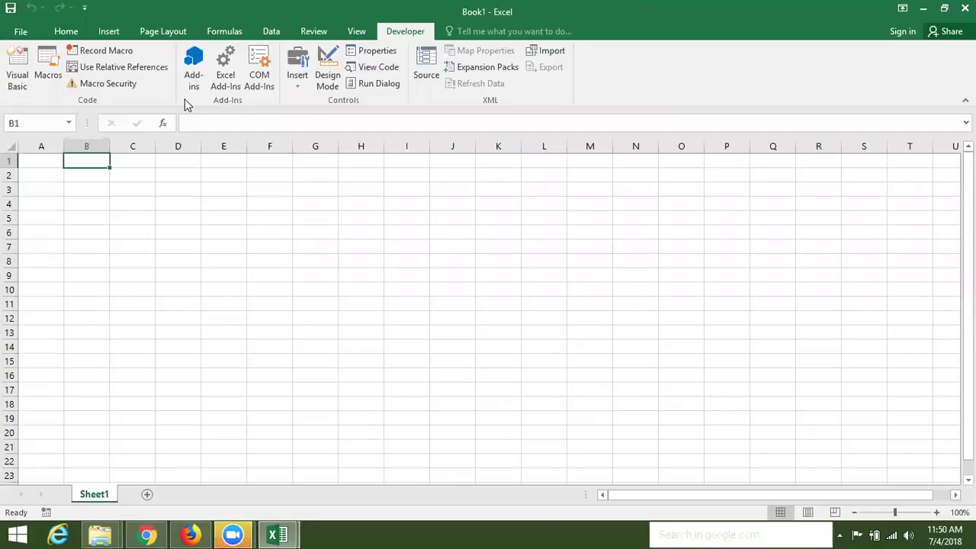
Enter 'create a new workbook' in E2 and 'save in D' in E3
key("Right")
key("Right")
key("Down")
key("Right")
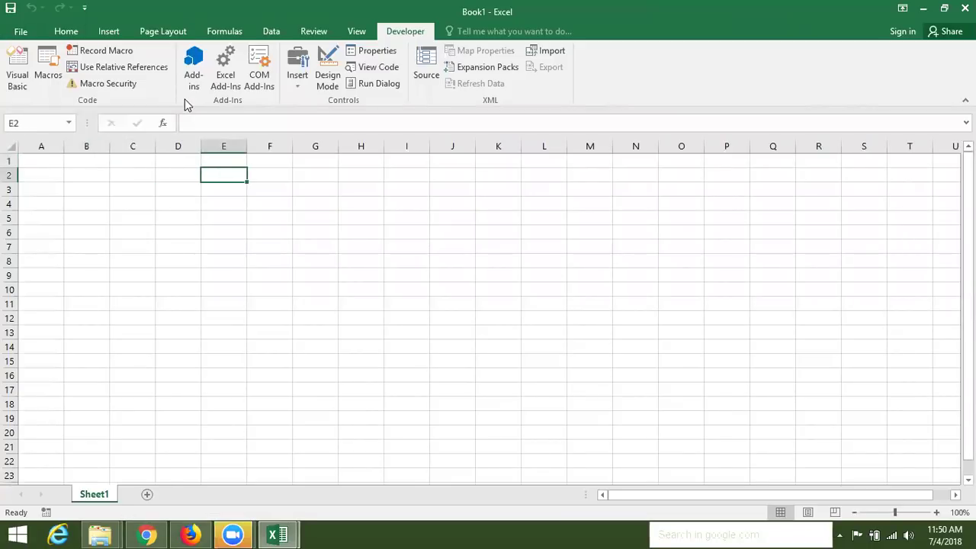
type("create a new workbo")
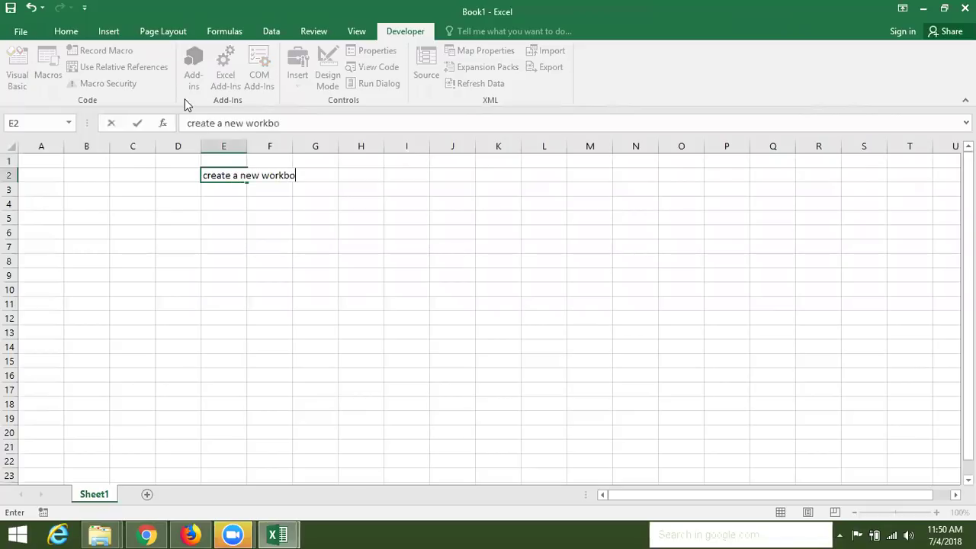
type("ok")
key("Return")
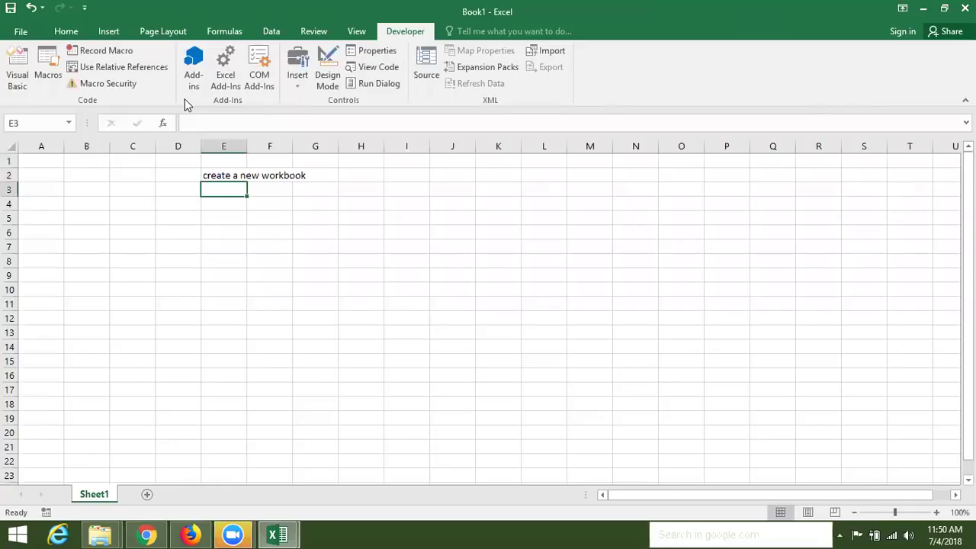
type("save in D")
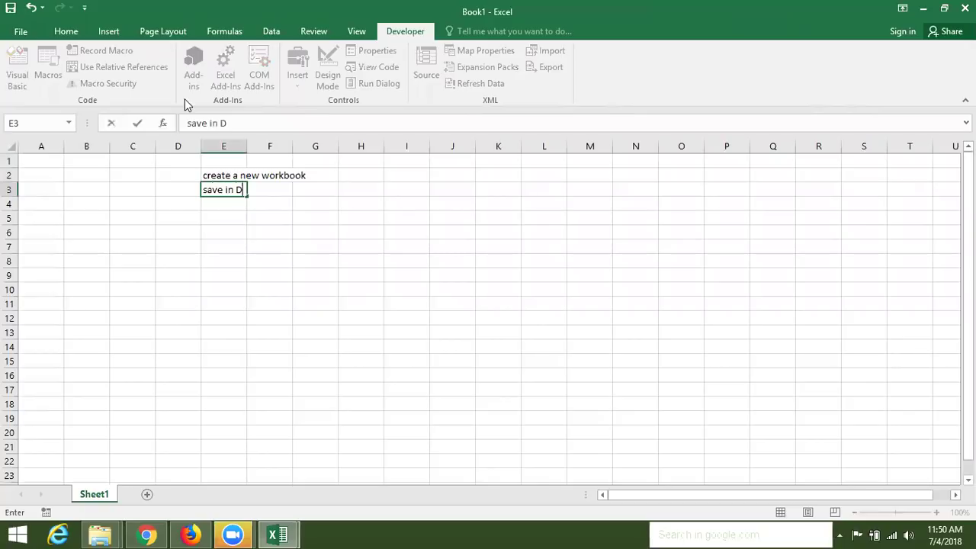
key("Return")
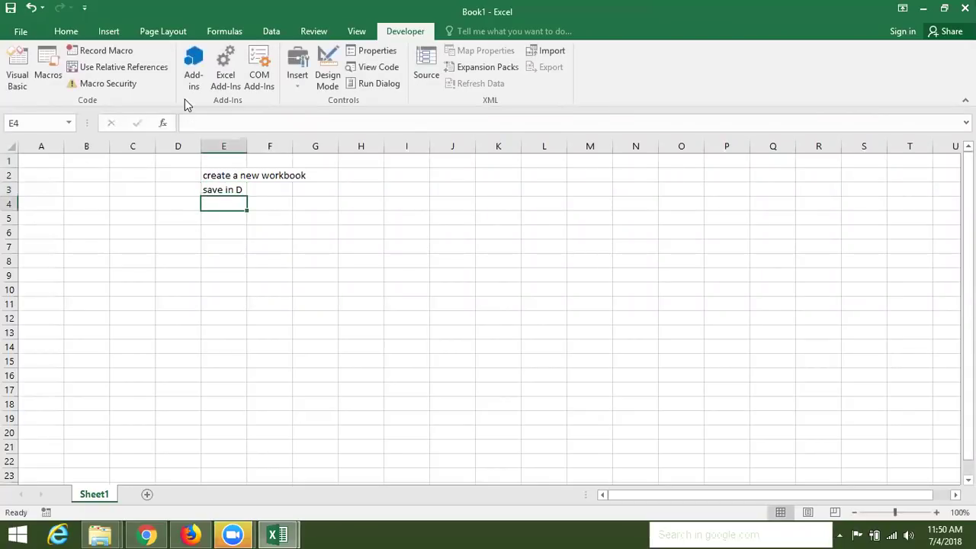
Extend E3 to read 'save in D as a 123.xslx' via the formula bar
type("1")
key("Escape")
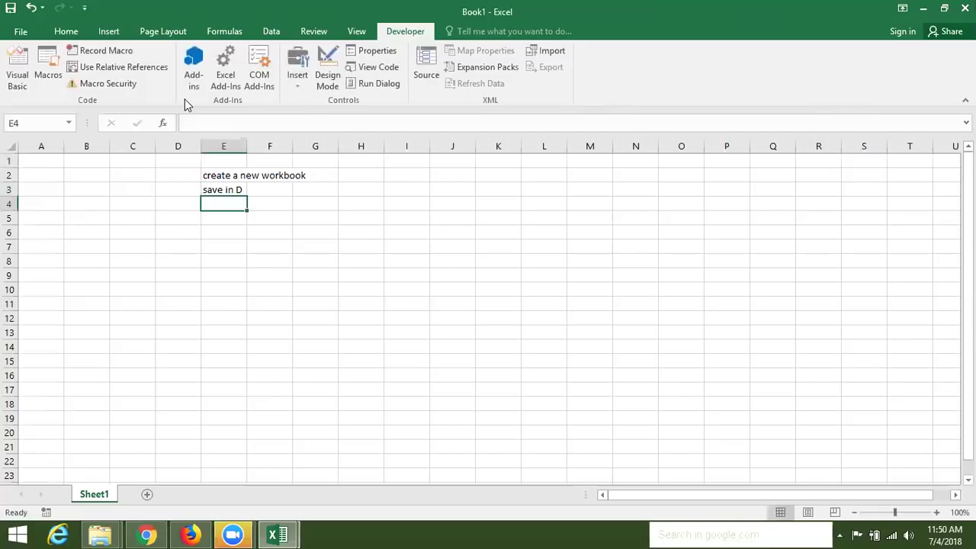
key("Up")
left_click(260, 122)
type("as a 123.xsl")
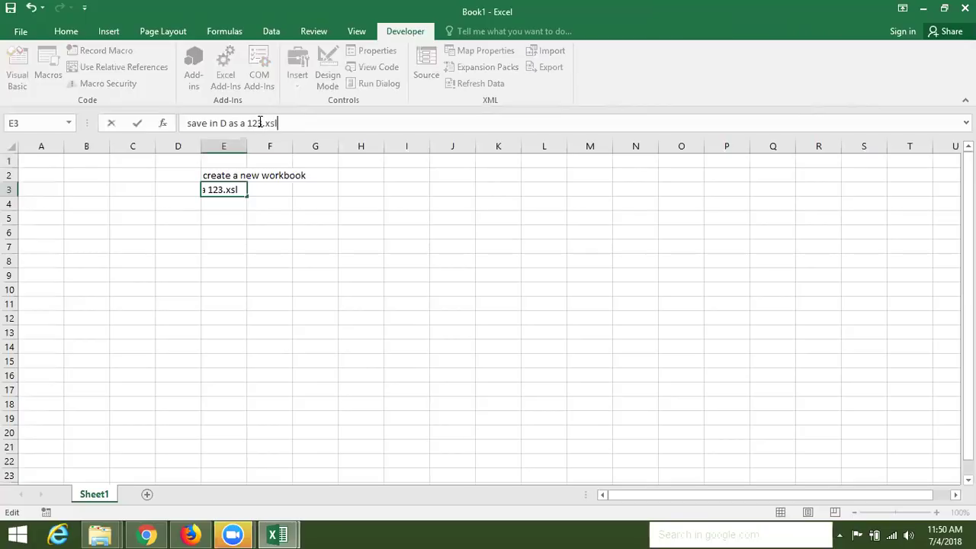
type("x")
key("Return")
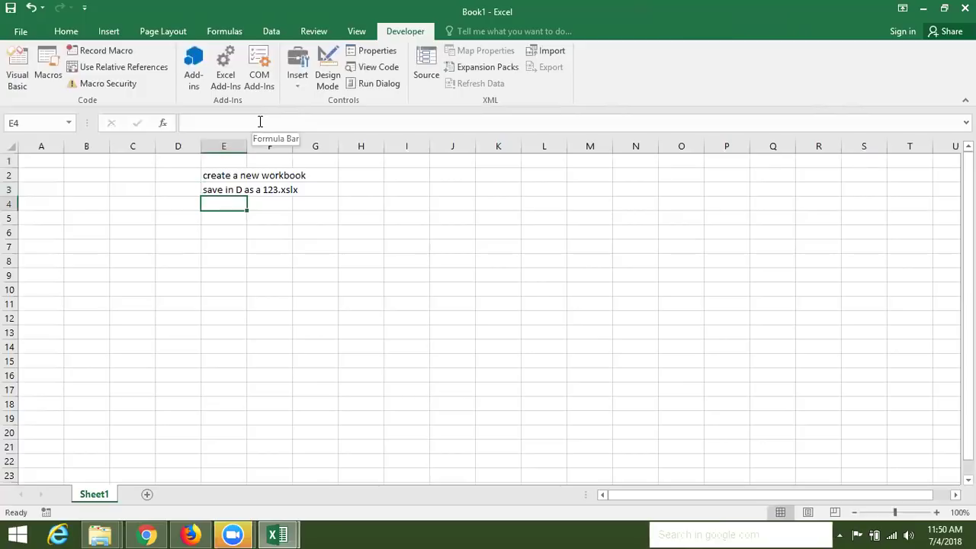
Enter 'Close' in E4 and return to the VBA editor
type("Cli")
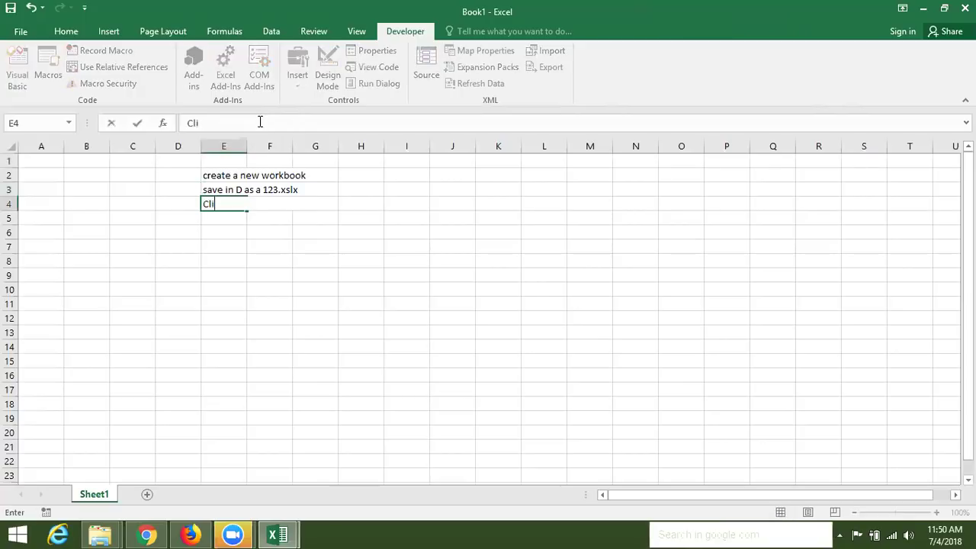
type("ck")
key("BackSpace")
key("BackSpace")
key("BackSpace")
type("ose")
key("Return")
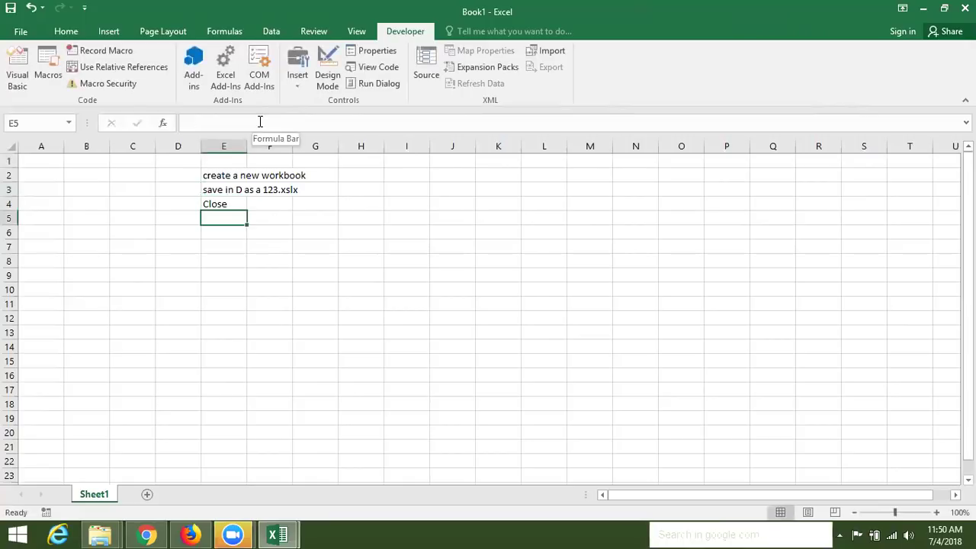
key("ctrl+n")
key("alt+Tab")
key("Tab")
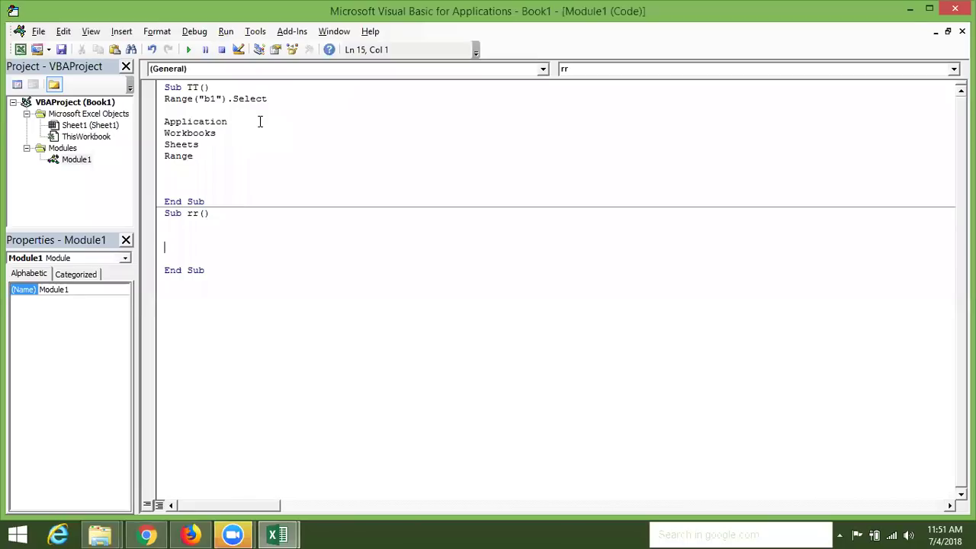
Add a Workbooks.Add line inside rr, checking the notes in Excel in between
type("workbook")
type("s.add")
key("Tab")
key("Return")
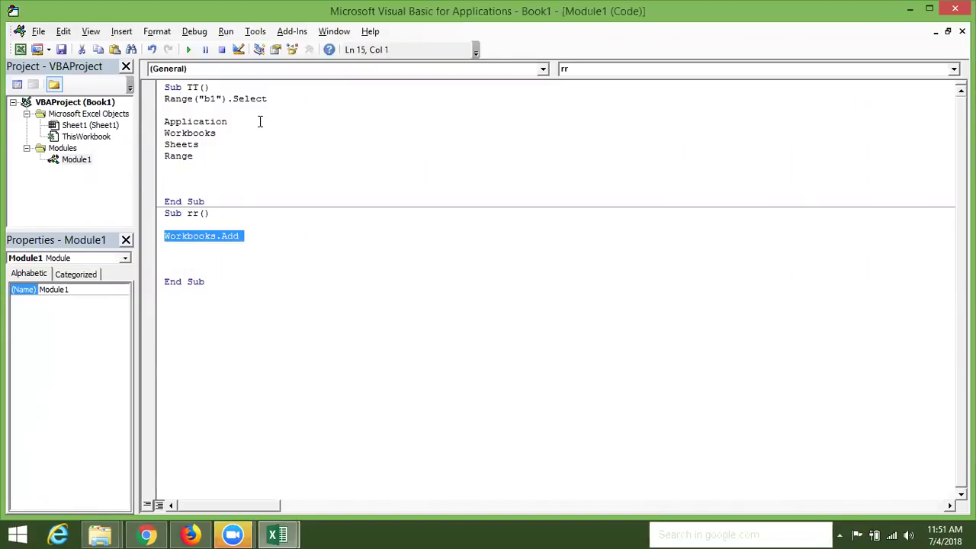
key("alt+Tab")
key("alt+Tab")
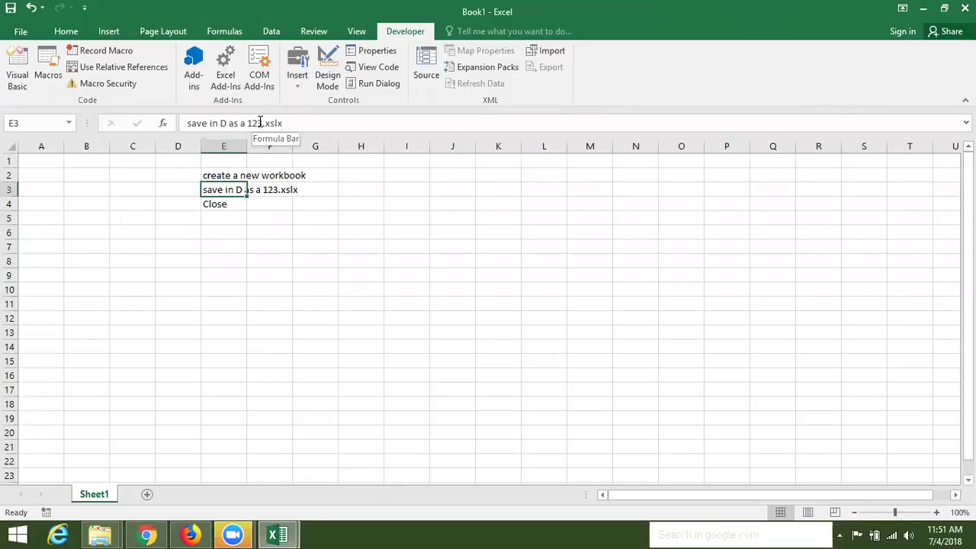
key("alt+Tab")
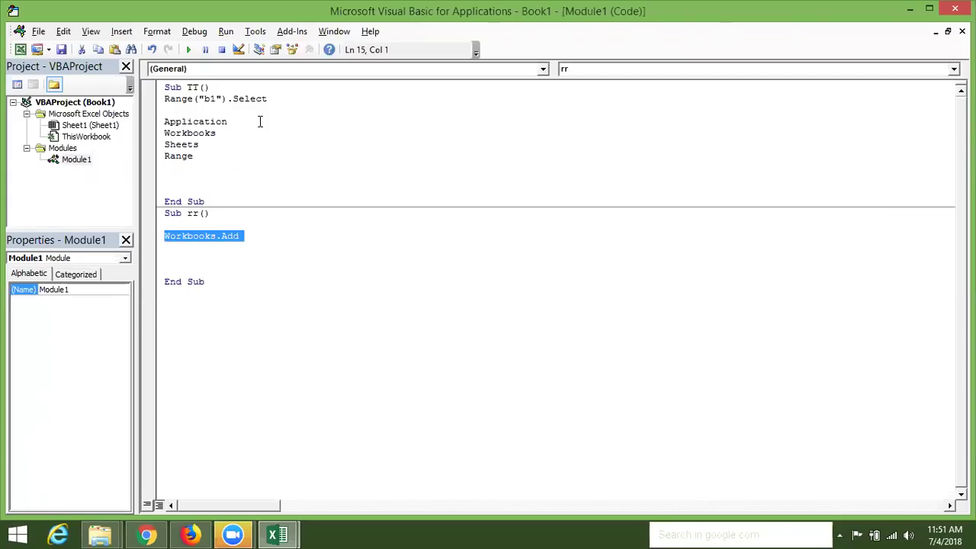
Start the line Workbooks("Book1.xlsx") below Workbooks.Add
key("Down")
type("workbooks(\"Book")
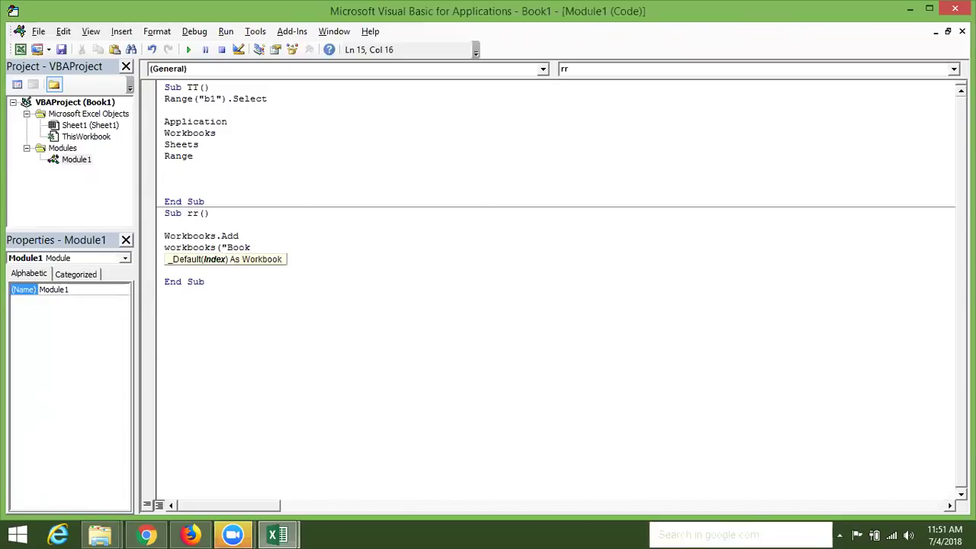
type("1,")
key("BackSpace")
type(".xls")
key("BackSpace")
key("BackSpace")
type("x\")")
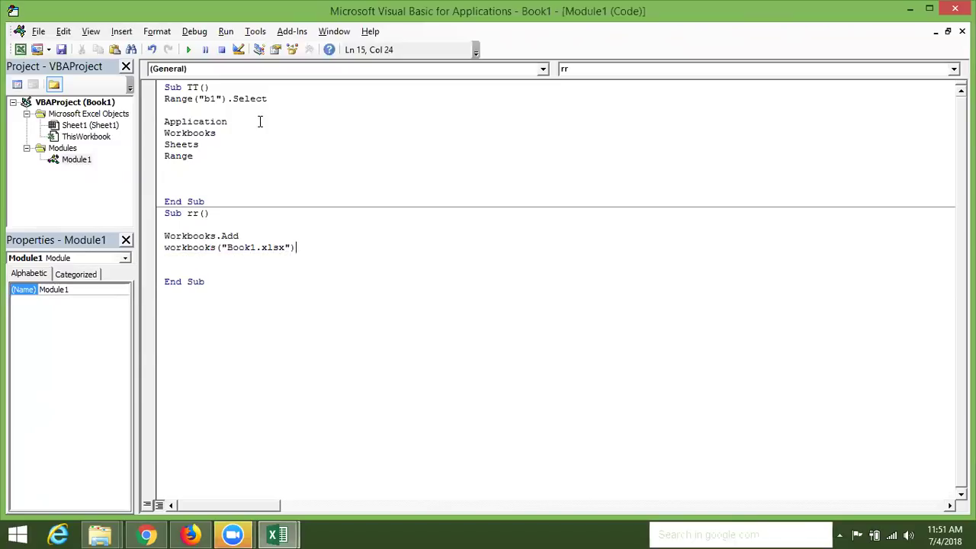
type(".")
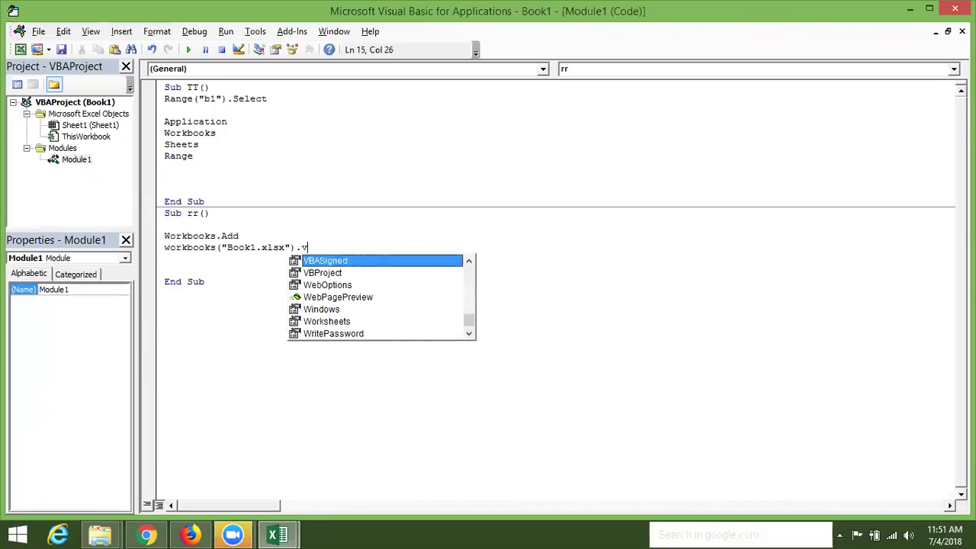
type("sa")
Complete it with .SaveAs "D:\123.xlsx" and review the finished line
key("Down")
key("Tab")
type("\"D:")
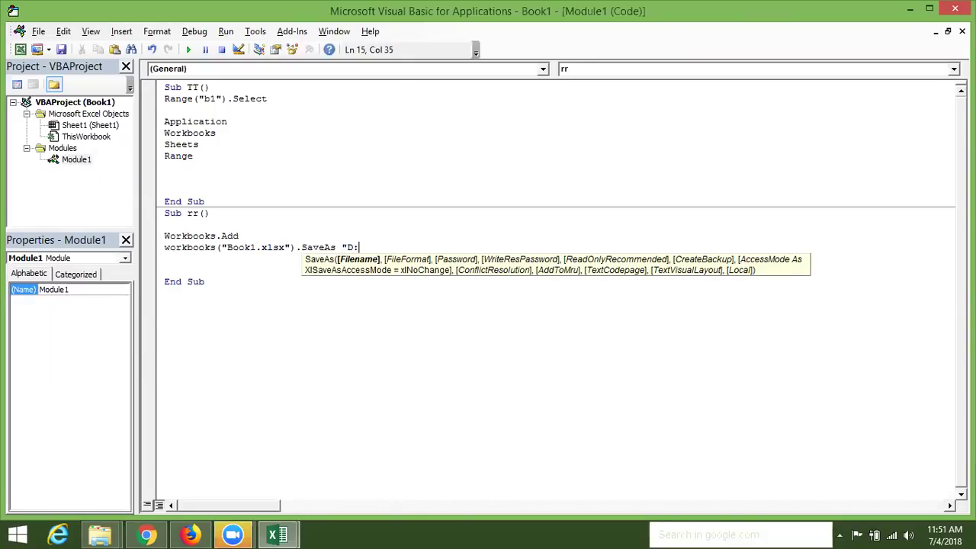
type("\\123.xlsx")
key("BackSpace")
type("x\"")
key("Return")
key("Up")
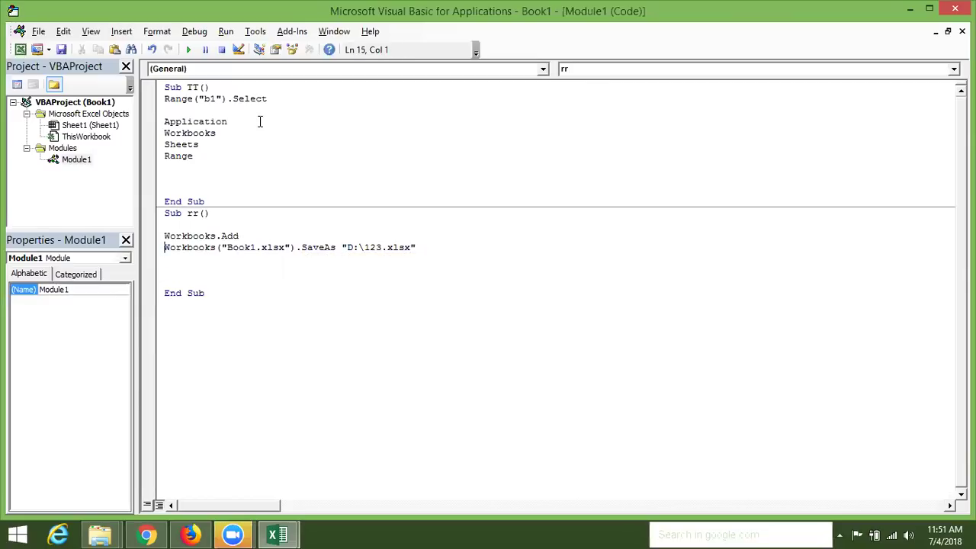
key("shift+Down")
key("Up")
key("Up")
key("shift+Down")
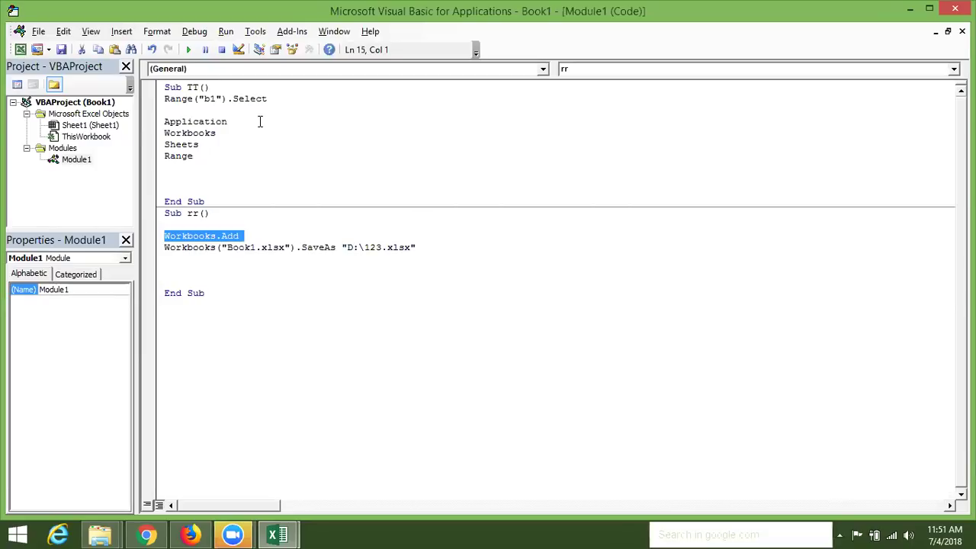
key("Down")
key("shift+Down")
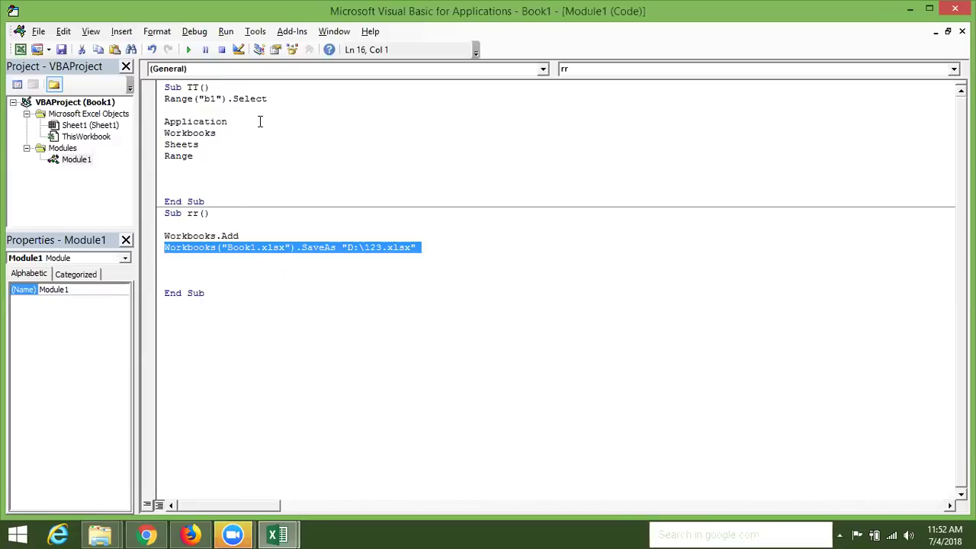
key("Up")
key("End")
key("shift+Home")
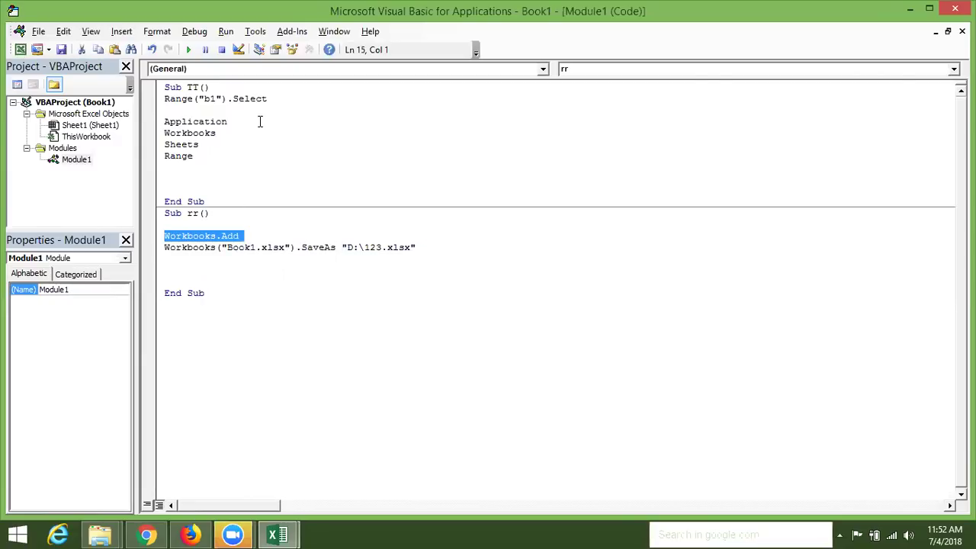
key("Down")
key("End")
key("shift+Home")
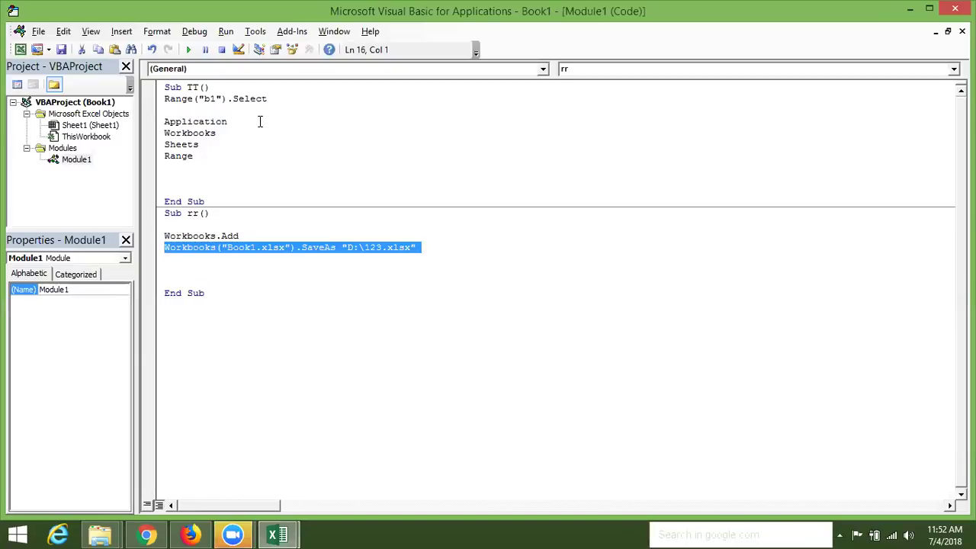
key("Home")
key("shift+Right")
key("ctrl+shift+Right")
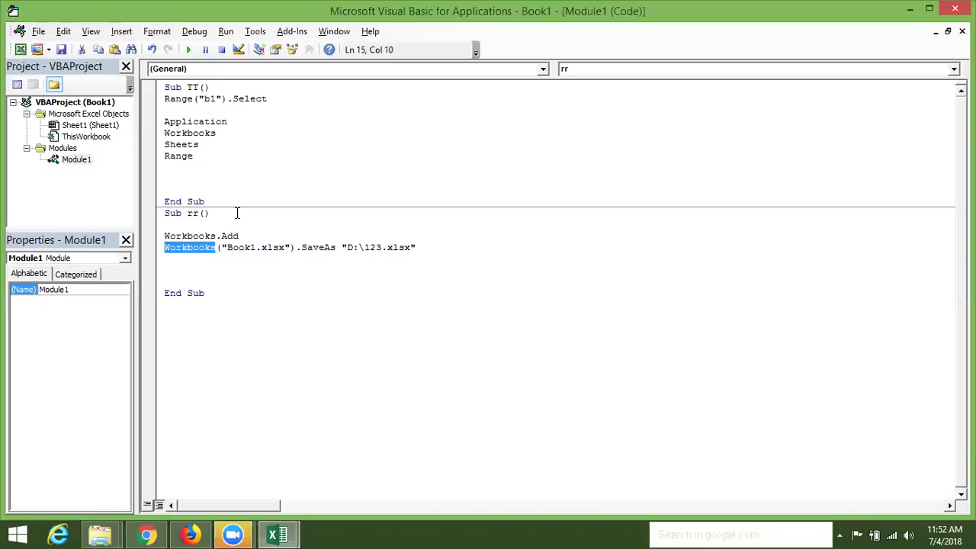
left_click_drag(232, 247, 268, 247)
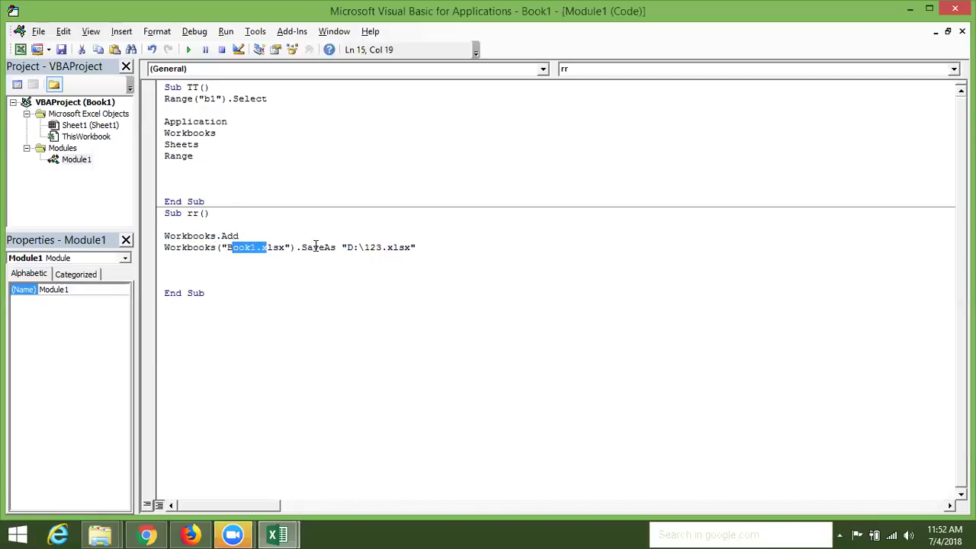
left_click_drag(349, 247, 405, 247)
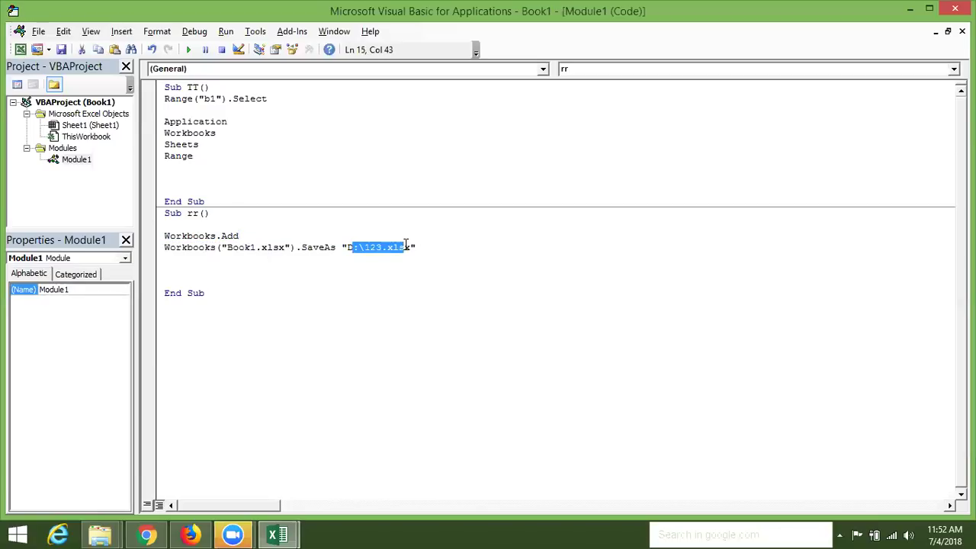
left_click(186, 248)
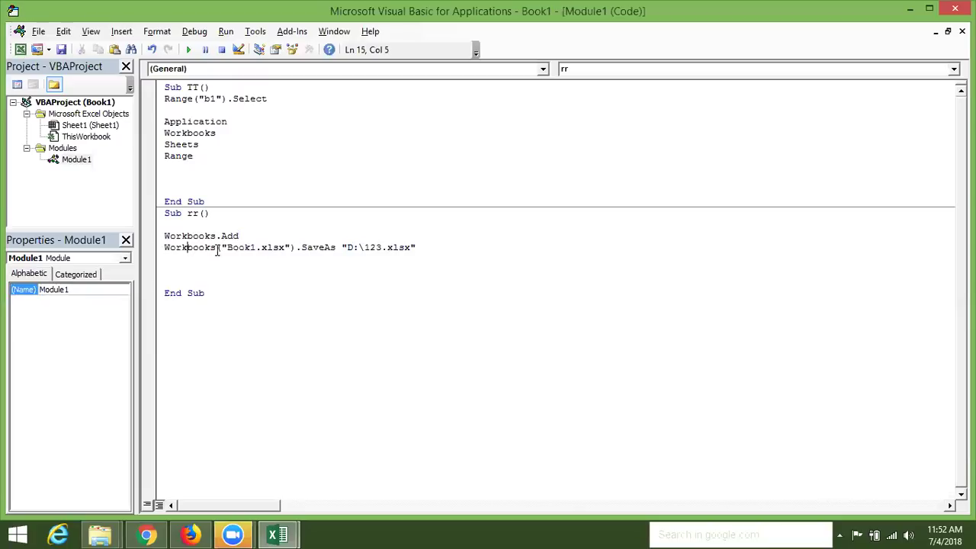
left_click_drag(227, 247, 266, 255)
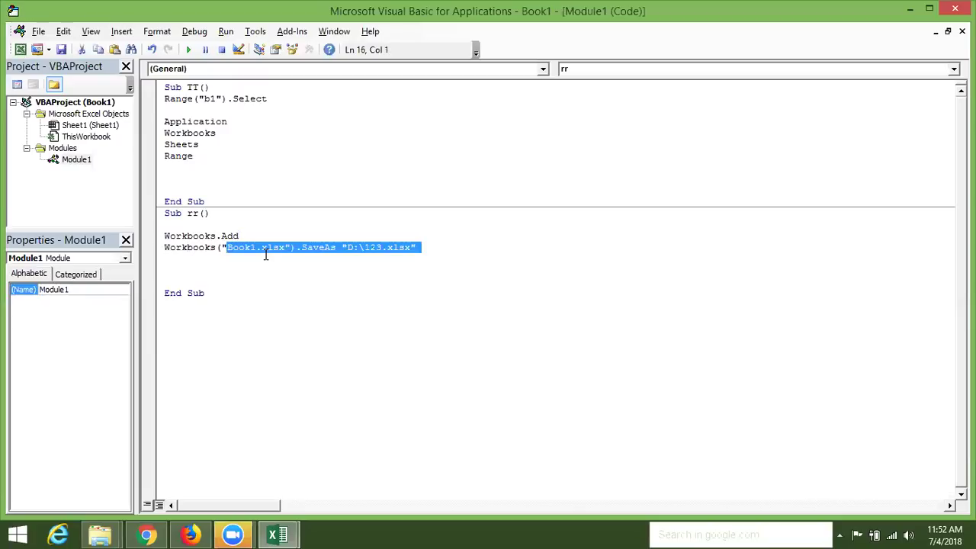
left_click(331, 250)
left_click_drag(363, 248, 412, 247)
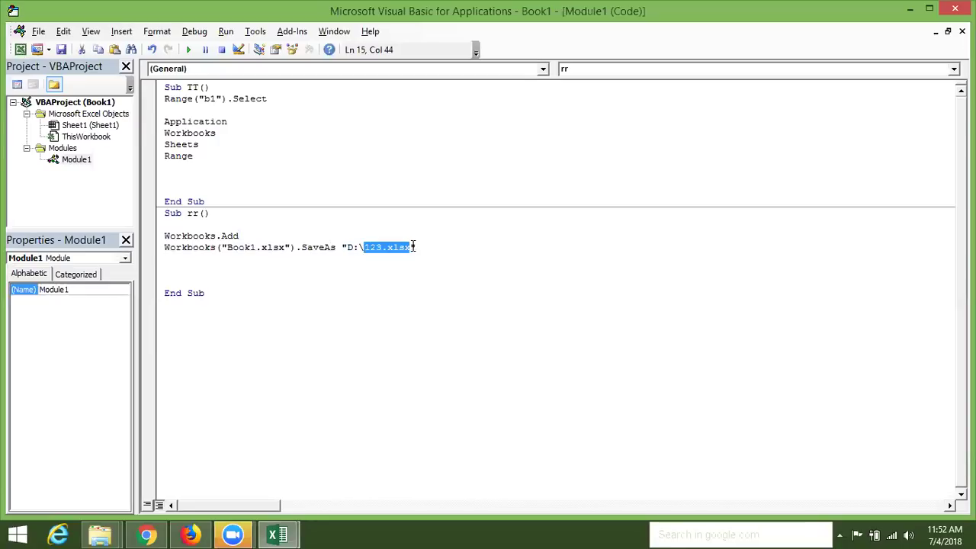
left_click(192, 247)
left_click(256, 250)
left_click(332, 248)
left_click_drag(348, 248, 406, 250)
left_click(206, 259)
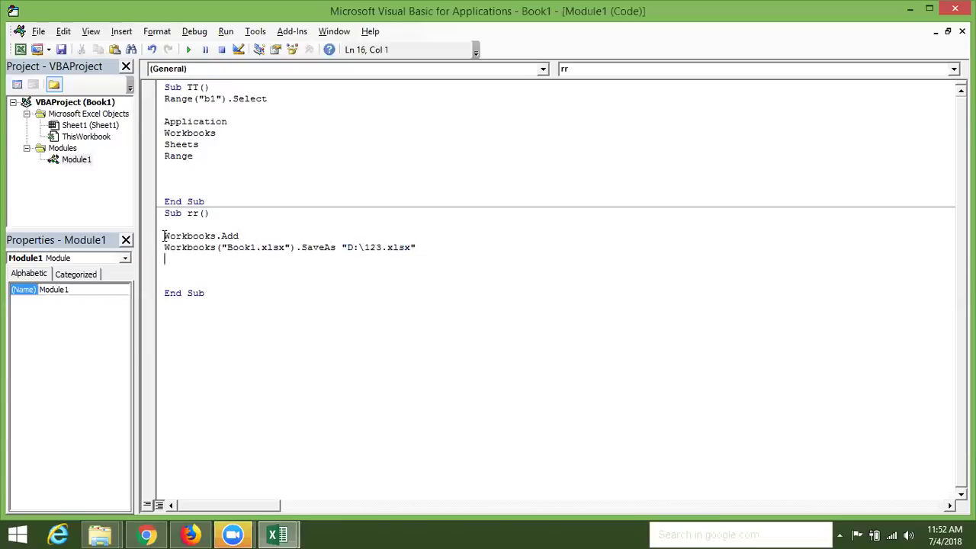
left_click_drag(164, 236, 242, 237)
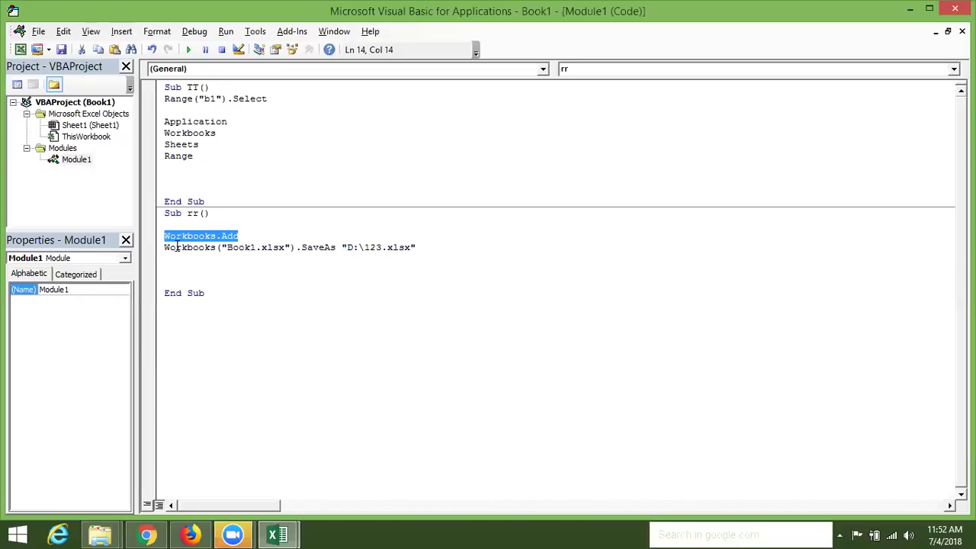
left_click_drag(227, 248, 256, 248)
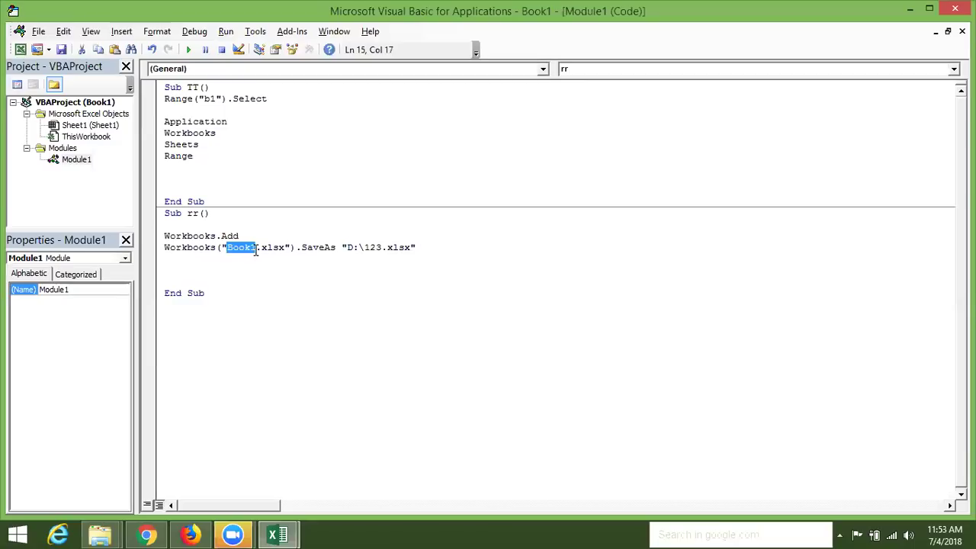
Insert a blank line after Workbooks.Add in the rr macro
key("Left")
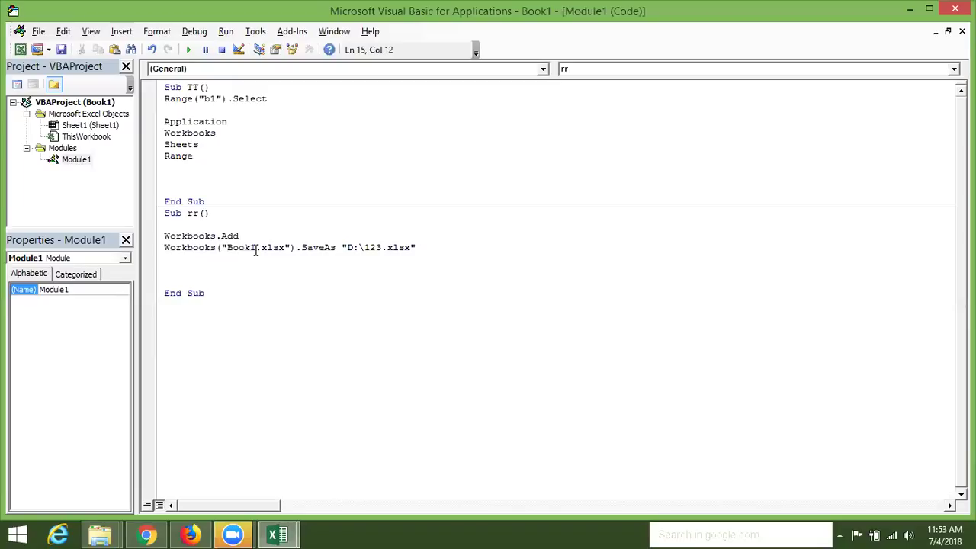
left_click_drag(301, 249, 412, 254)
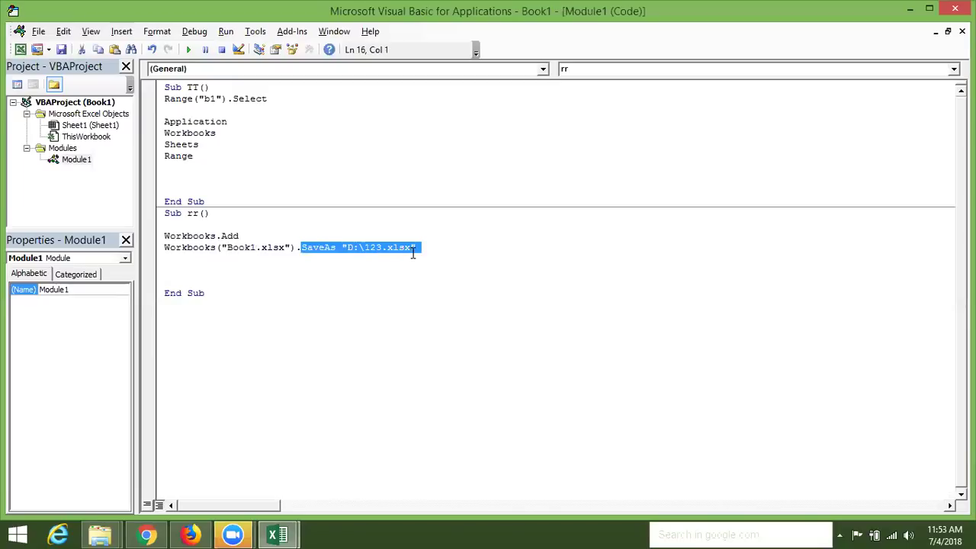
left_click(241, 237)
key("Return")
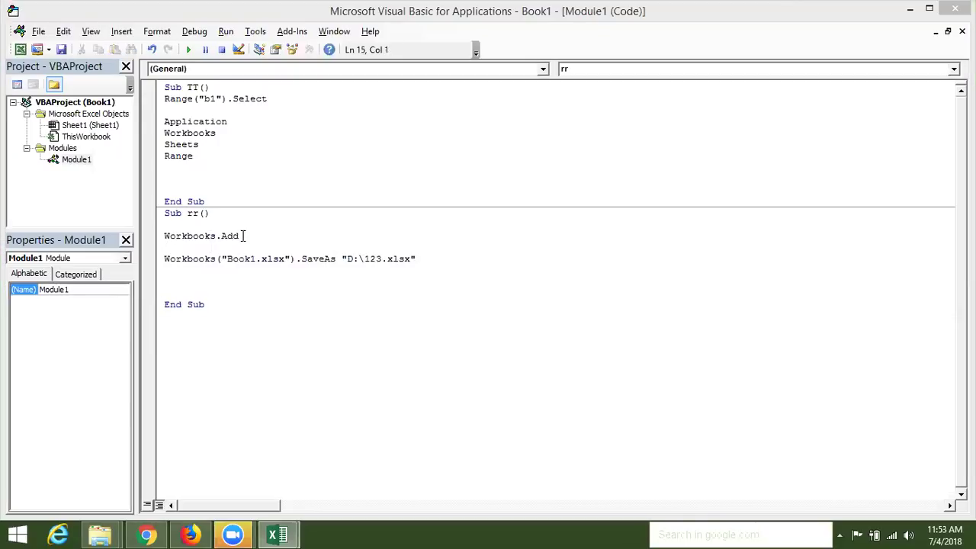
Run rr from Excel with Ctrl+Shift+M to create blank workbook Book2, then return to the code
key("alt+Tab")
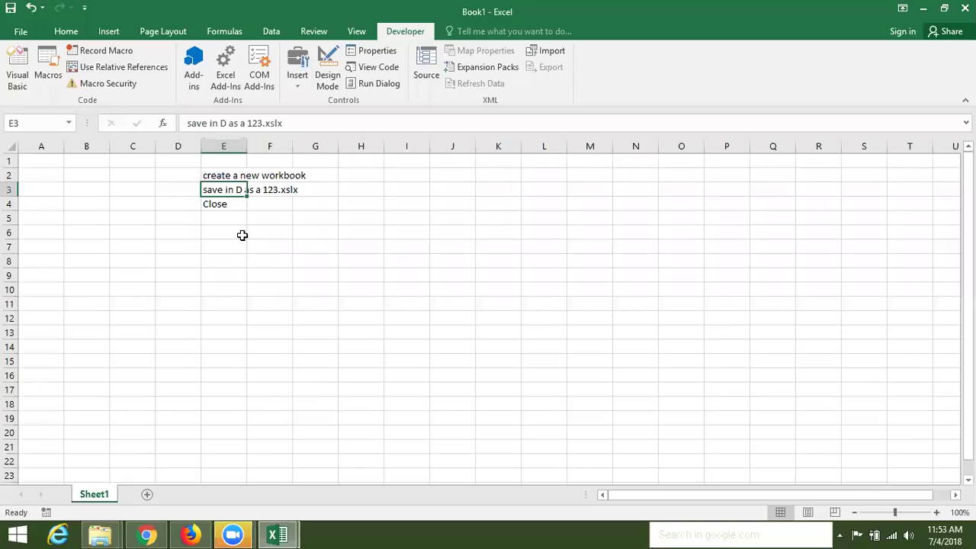
key("ctrl+shift+m")
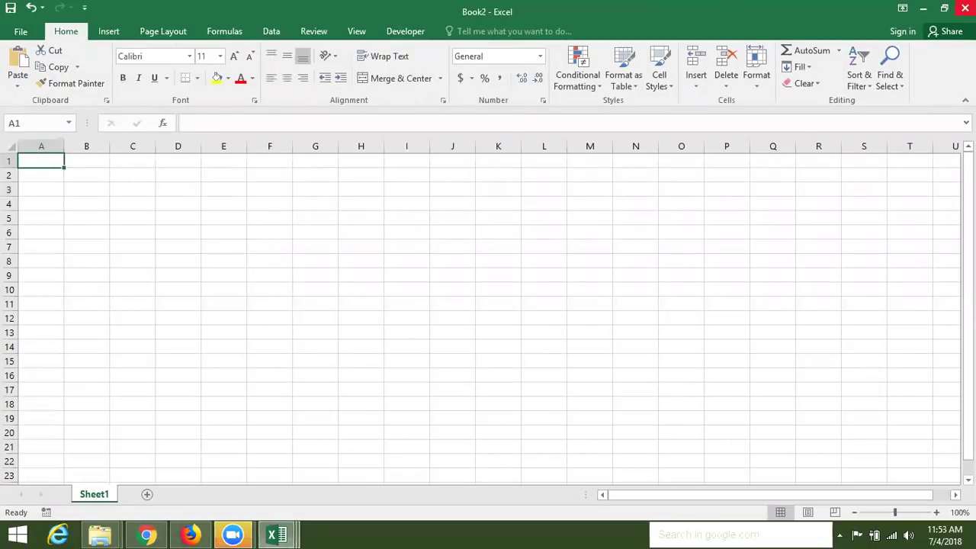
key("alt+Tab")
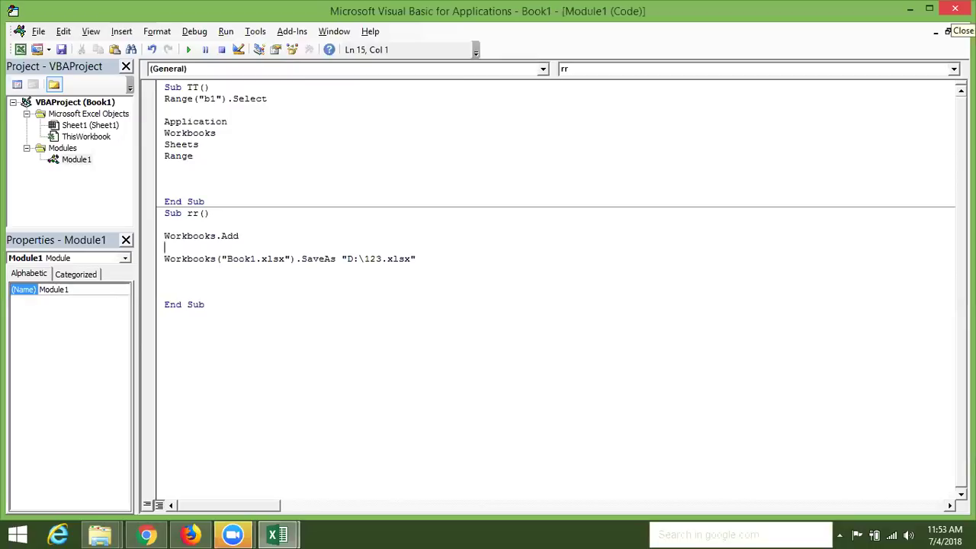
Start the ActiveWorkbook.SaveAs "D:\123.xlsx" line and comment out the Book1 SaveAs line with an apostrophe
type("activeworkboo.")
key("BackSpace")
type("k.SaveAs \"D:\\123.xlsx")
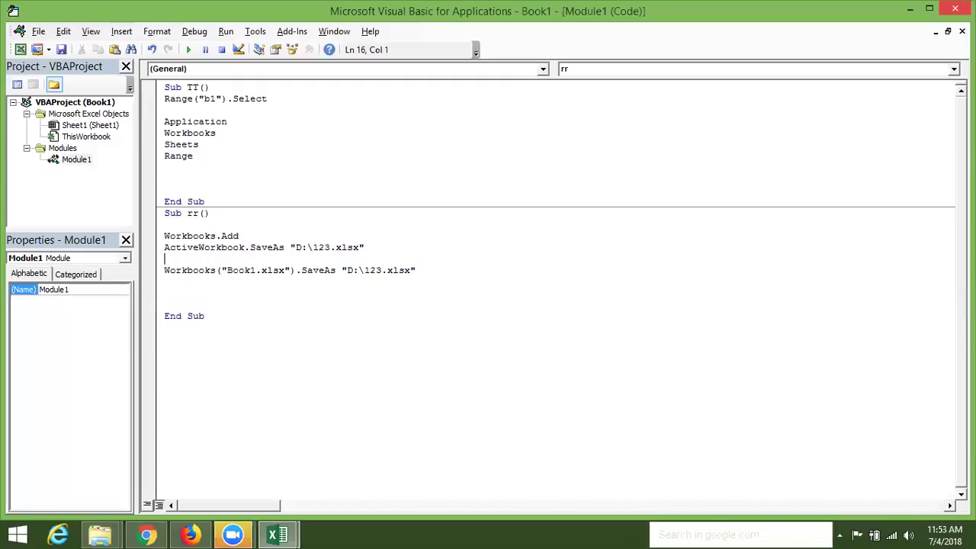
left_click(164, 270)
type("'")
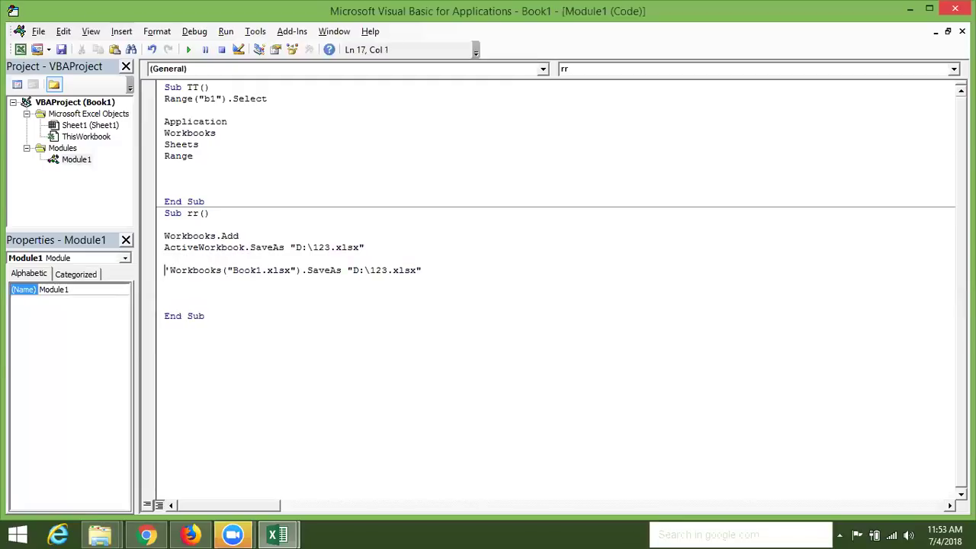
left_click(165, 281)
Copy the Workbooks.Add line and paste it below the commented Book1 line
left_click(164, 270)
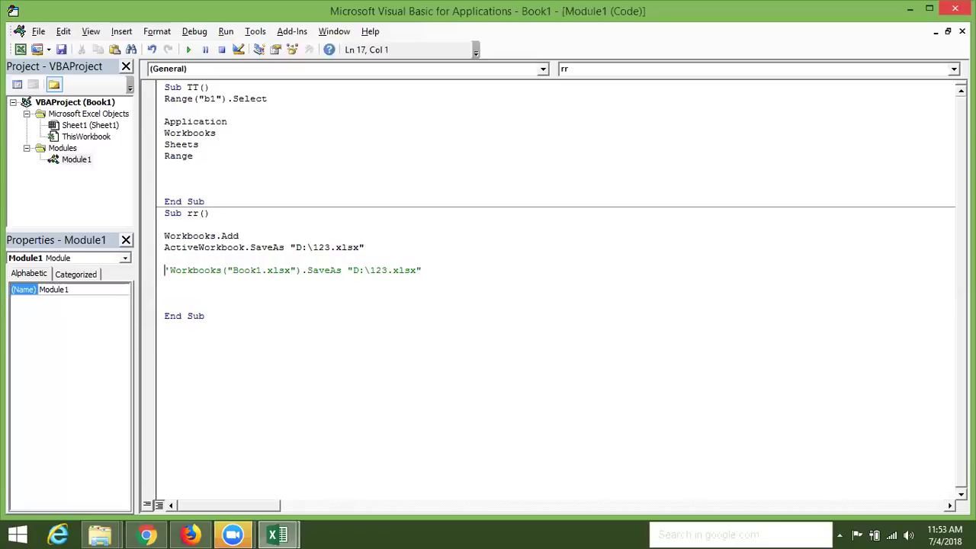
key("Up")
key("Up")
key("Up")
key("shift+Down")
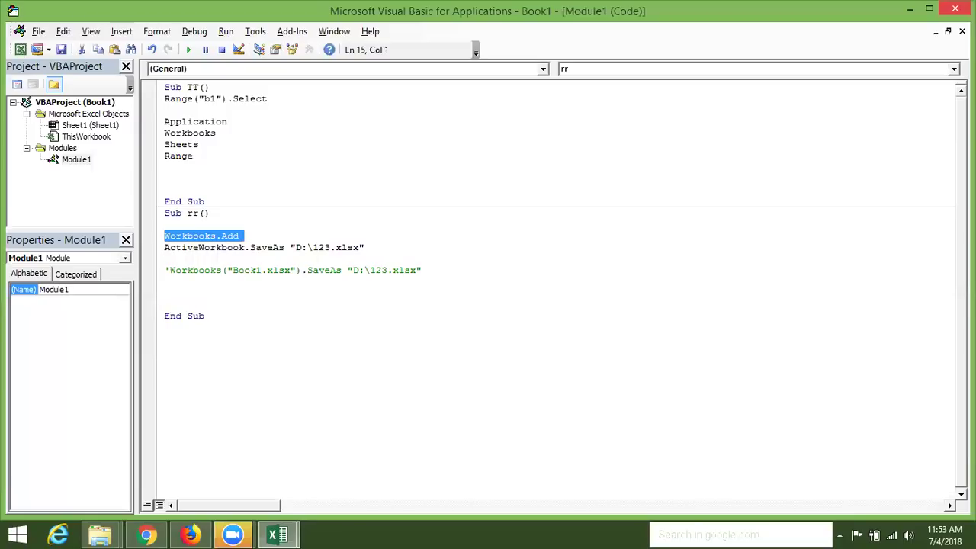
key("ctrl+c")
key("Down")
key("Down")
key("Down")
key("ctrl+v")
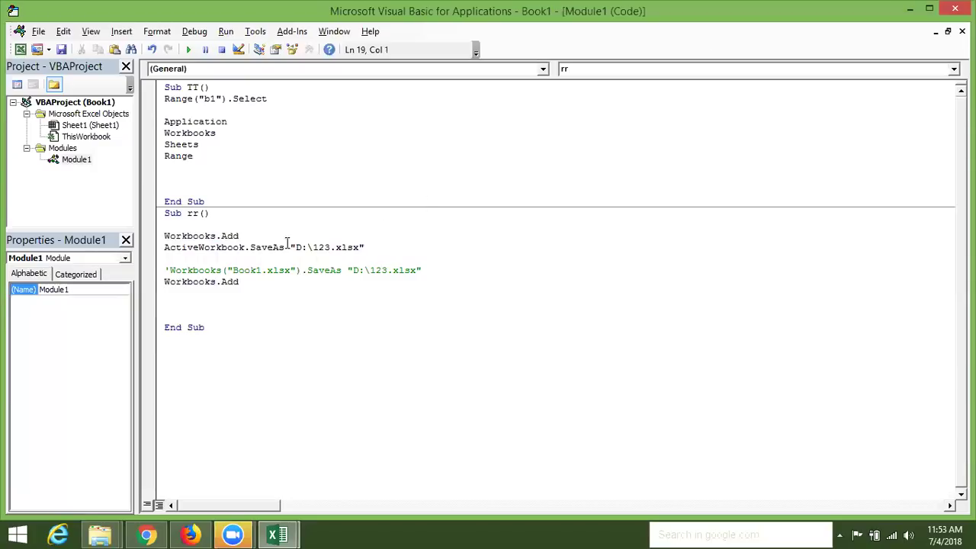
left_click(250, 247)
left_click(365, 263, "shift")
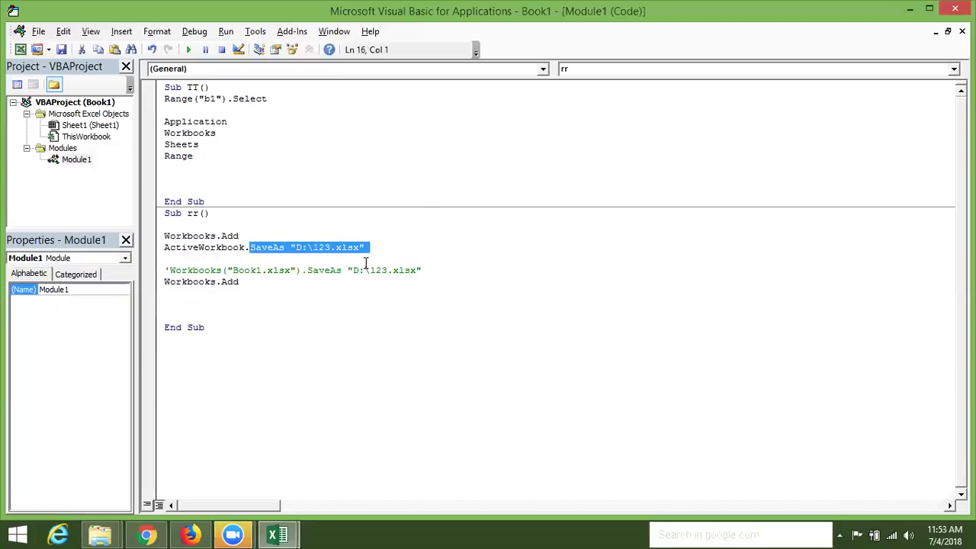
left_click(252, 282)
type(".")
key("ctrl+v")
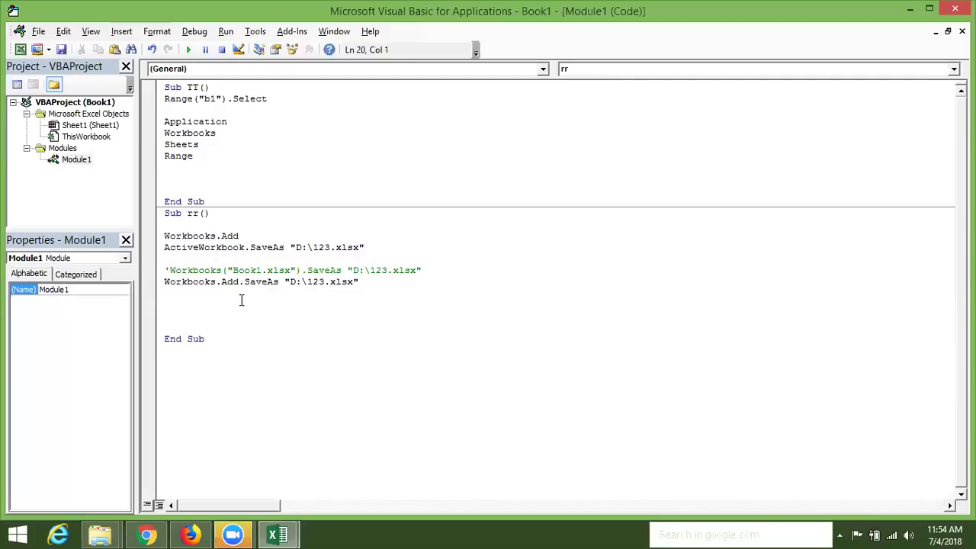
key("Up")
key("shift+Down")
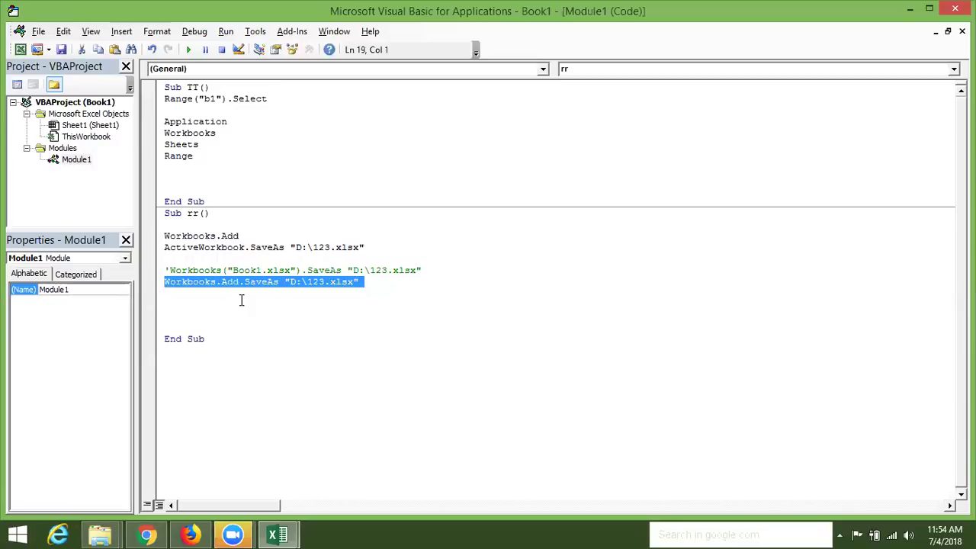
key("Up")
key("Up")
key("Up")
key("Up")
key("Up")
key("shift+Down")
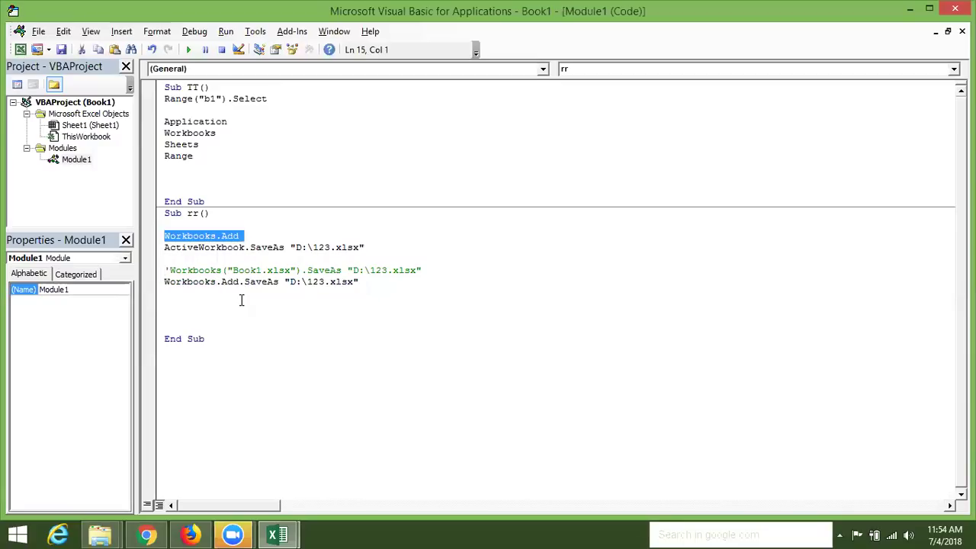
key("Right")
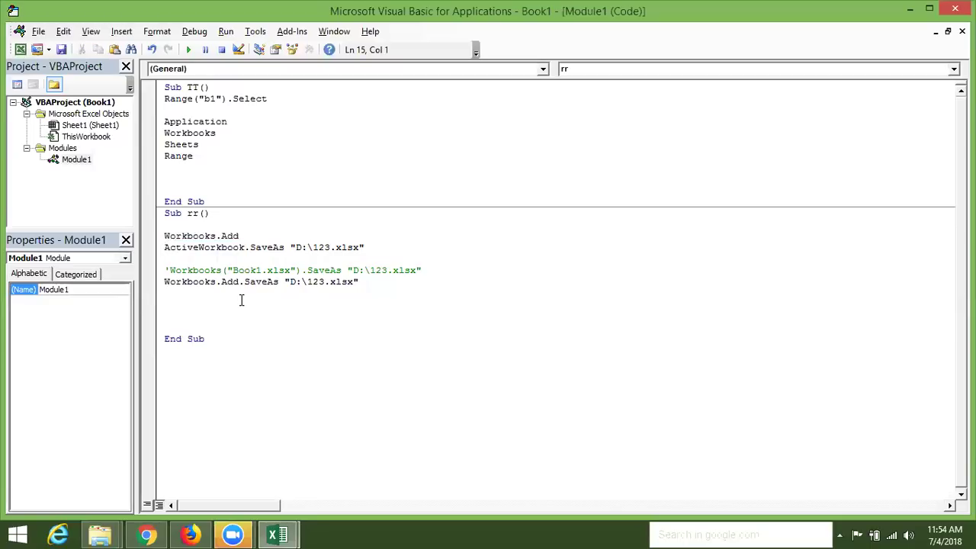
key("shift+Down")
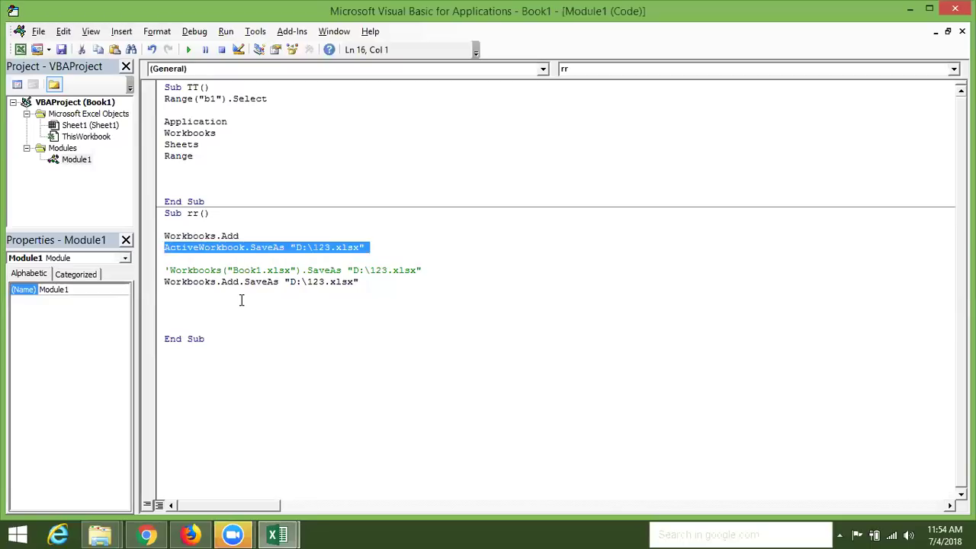
key("Right")
key("Down")
key("Down")
key("shift+Down")
key("Up")
key("Up")
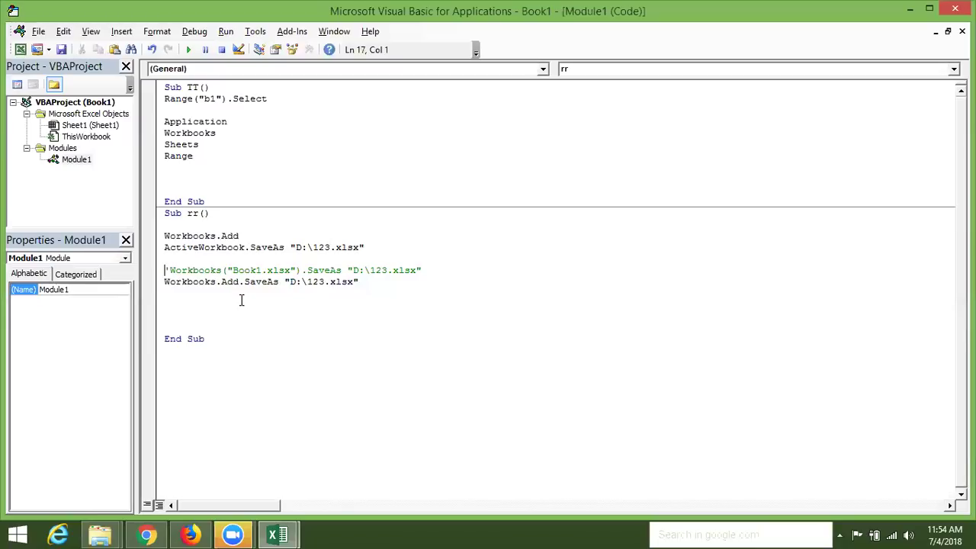
key("shift+Down")
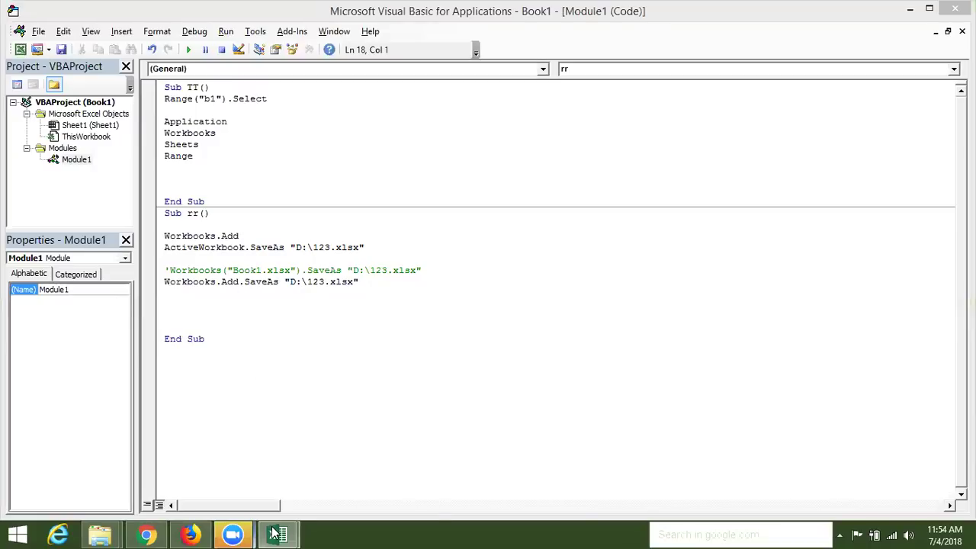
From Book1, run rr through Developer > Macros and return to the VBA editor
mouse_move(273, 534)
left_click(240, 485)
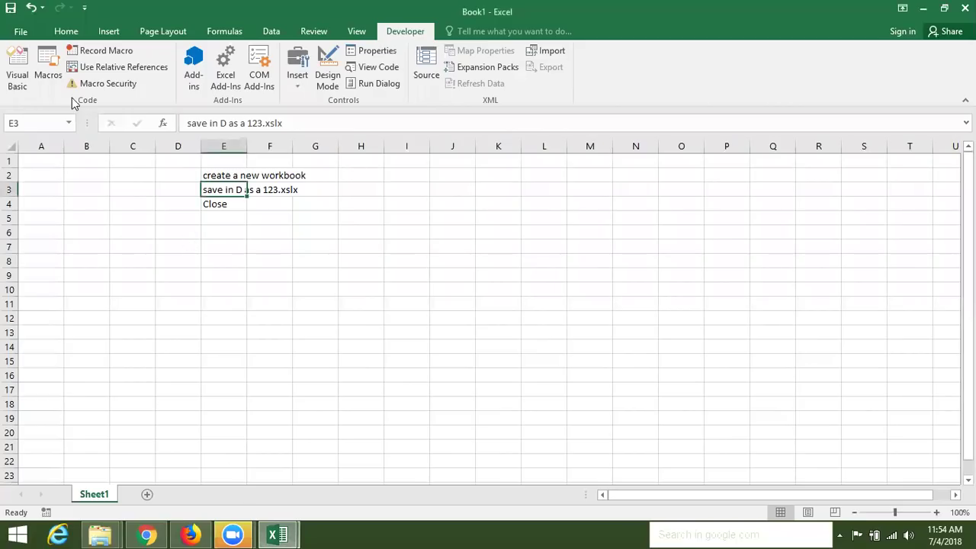
left_click(47, 80)
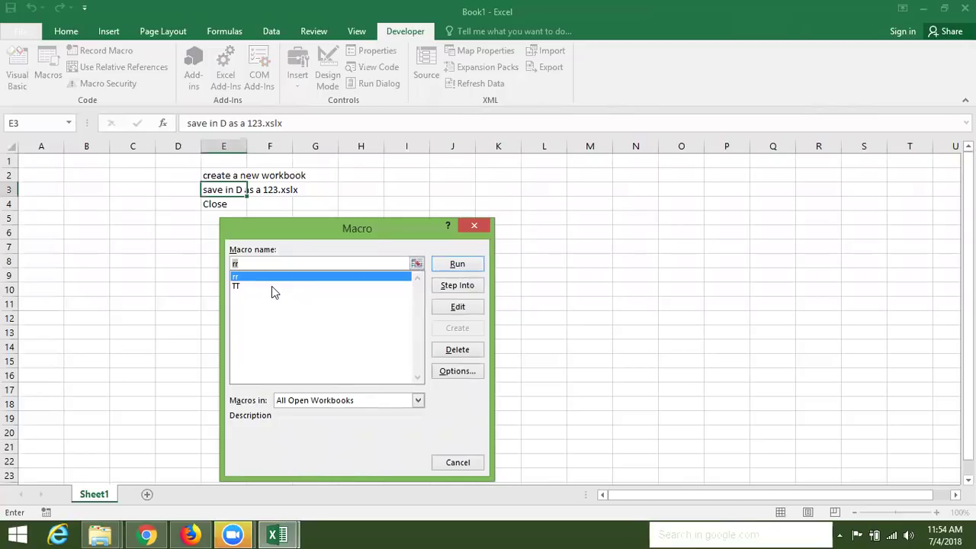
key("Return")
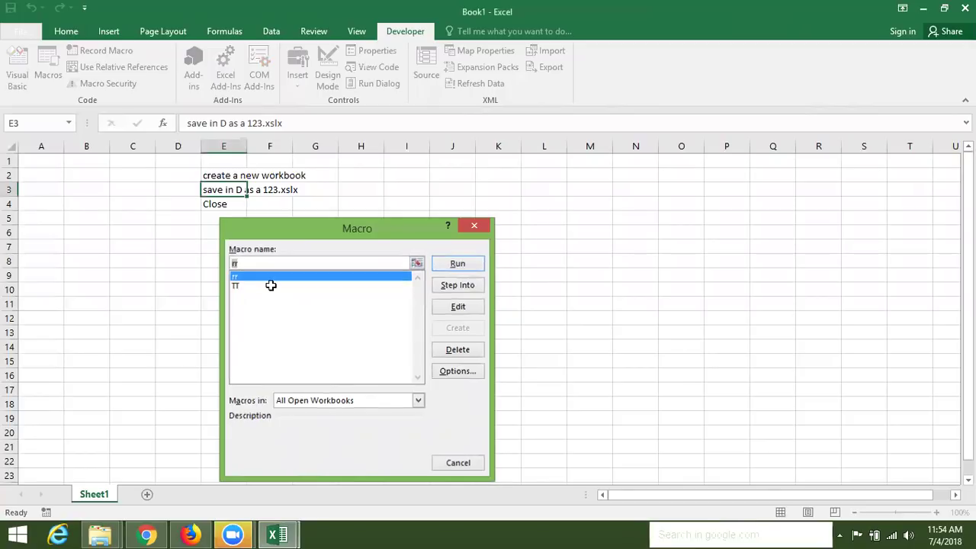
key("alt+Tab")
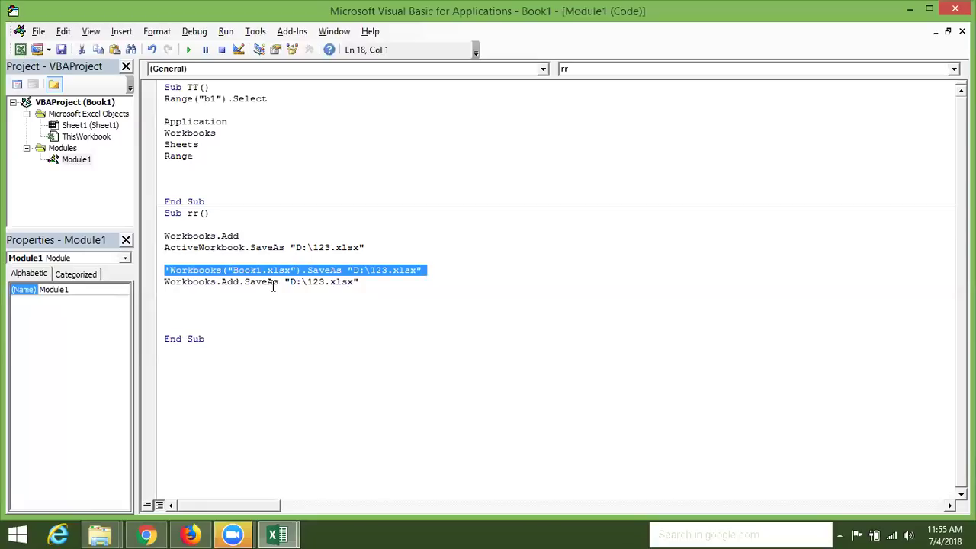
left_click(180, 229)
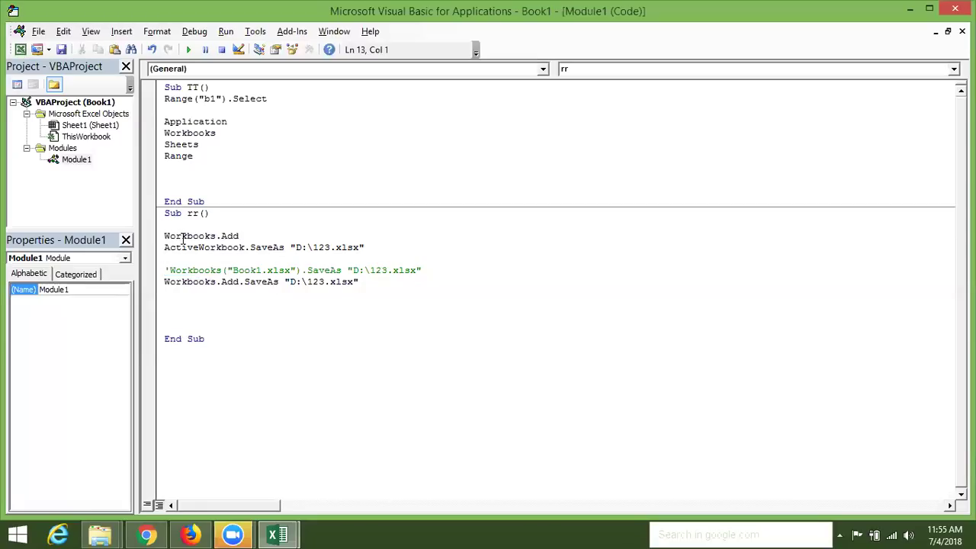
double_click(182, 238)
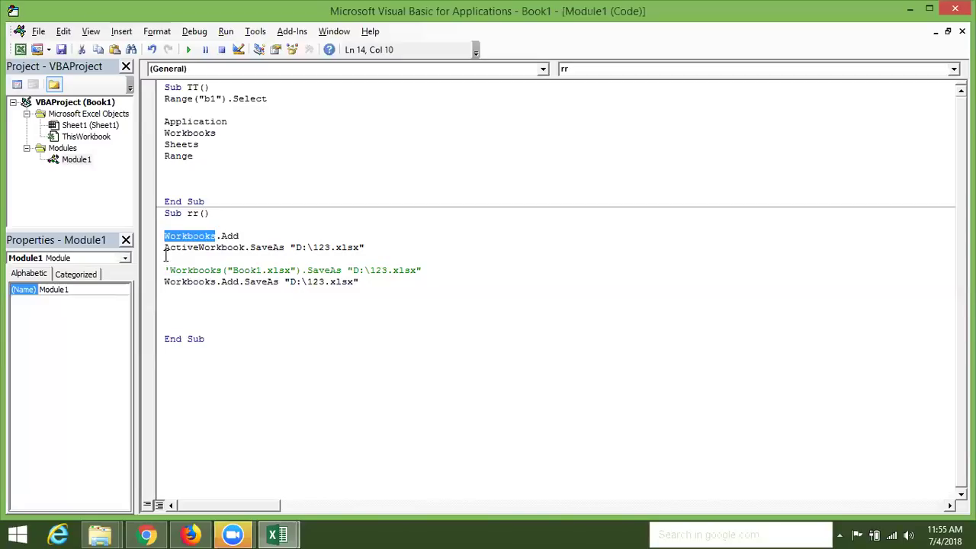
left_click_drag(166, 247, 366, 247)
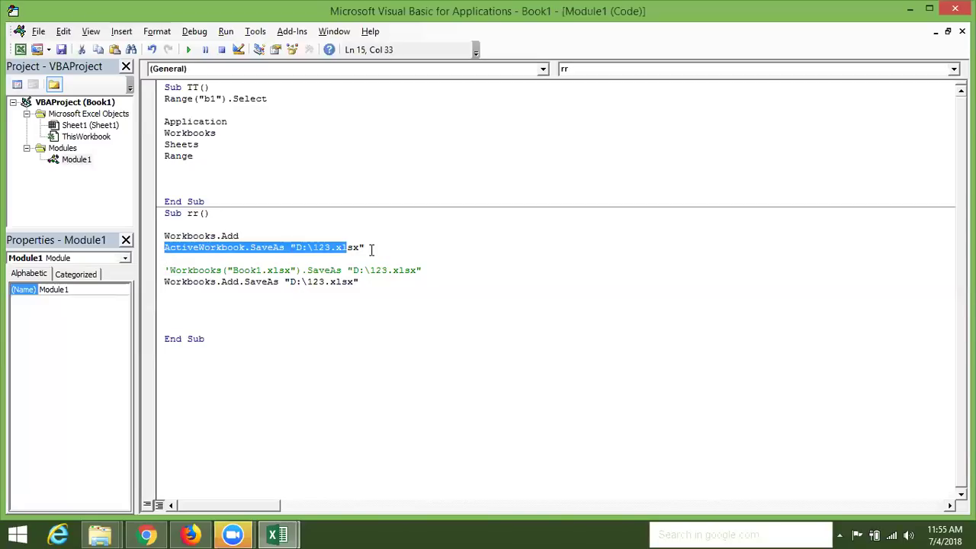
left_click_drag(359, 282, 164, 282)
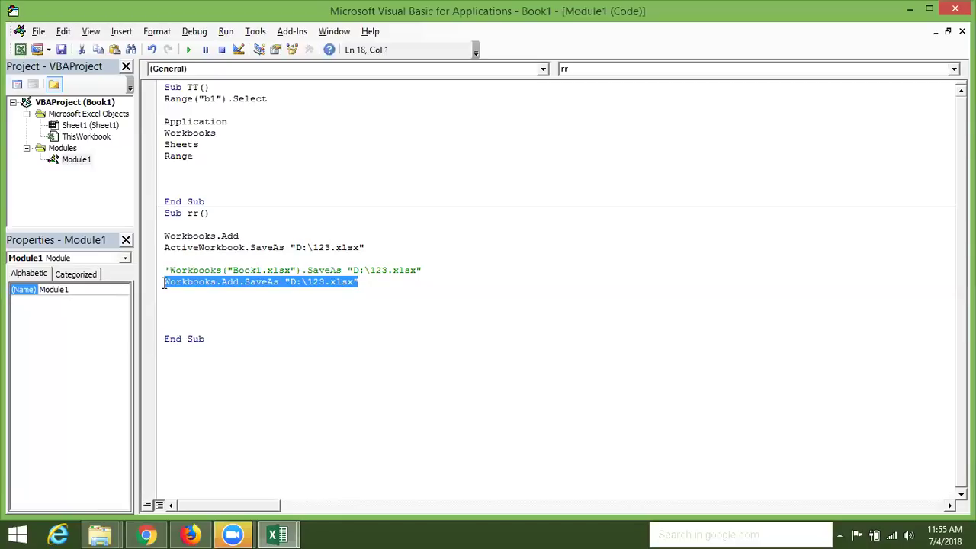
left_click_drag(165, 235, 376, 248)
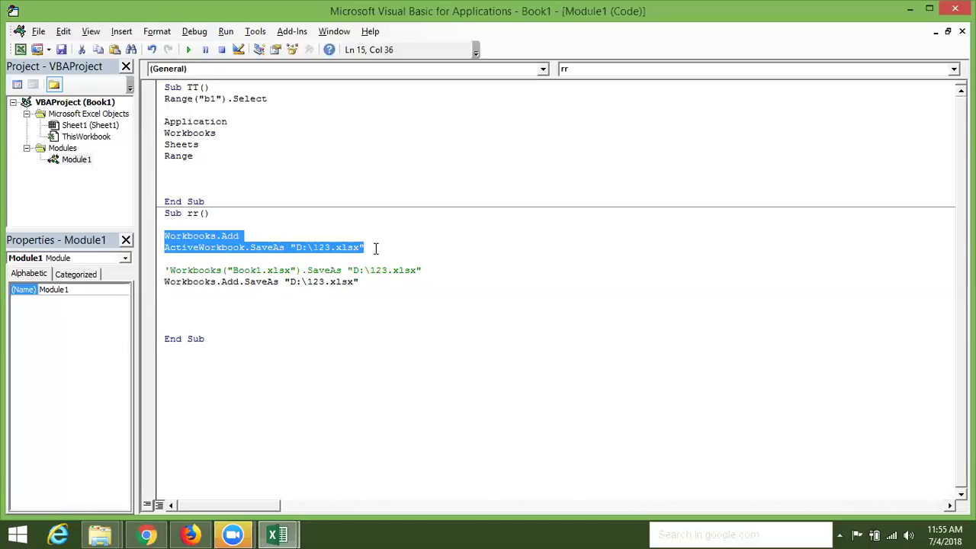
left_click(242, 256)
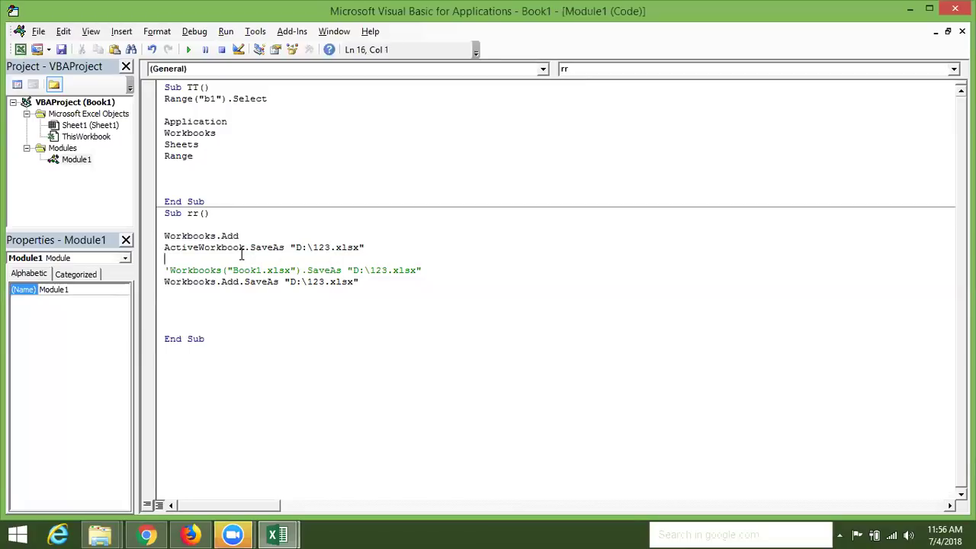
left_click_drag(172, 270, 158, 280)
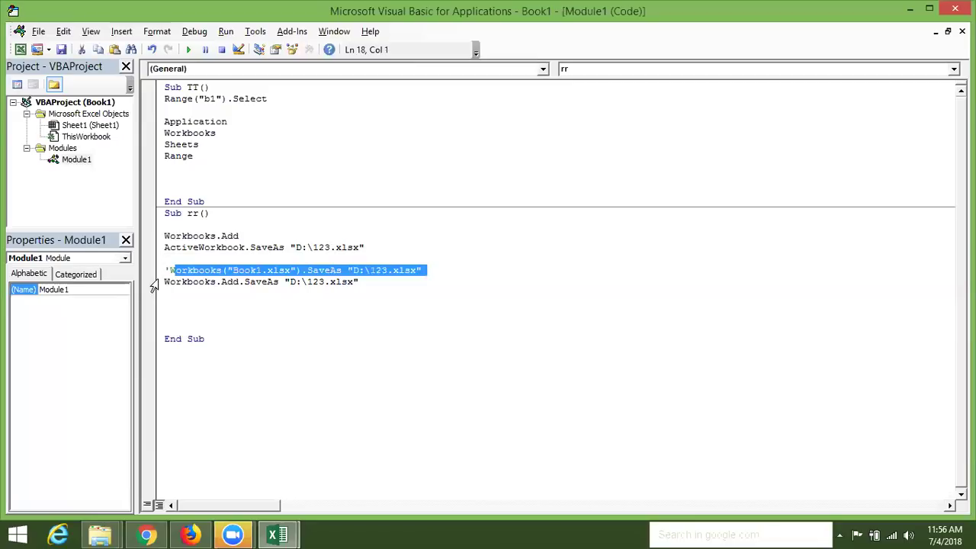
double_click(153, 285)
left_click(153, 285)
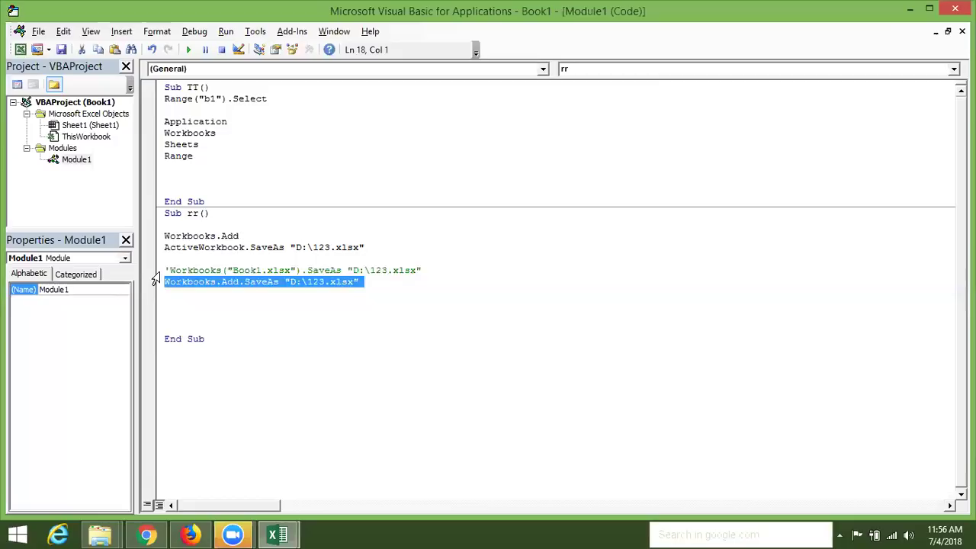
left_click(153, 275)
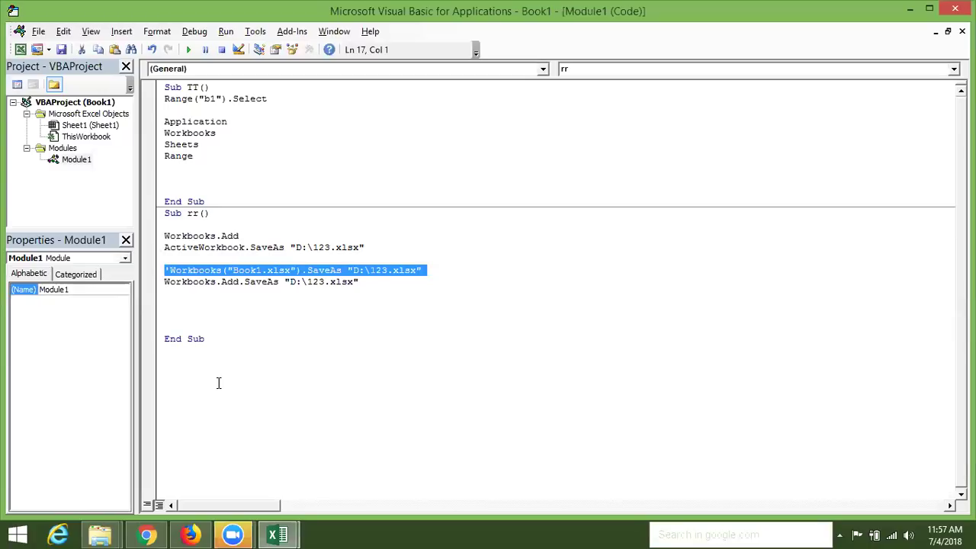
Step through rr's lines to Workbooks.Add.SaveAs "D:\123.xlsx" and insert a blank line before End Sub
key("Left")
key("Up")
key("Up")
key("Up")
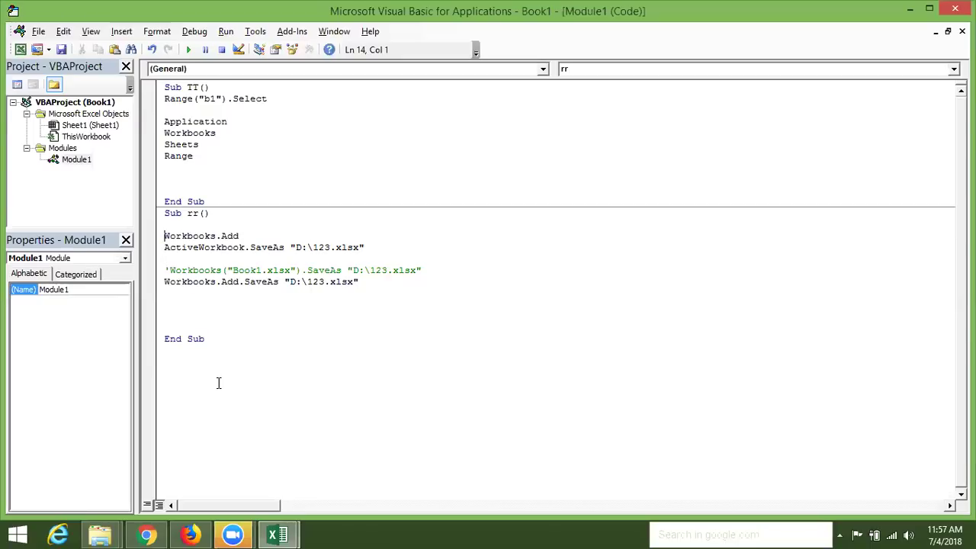
key("shift+Down")
key("Right")
key("shift+Down")
key("Down")
key("Up")
key("Up")
key("Up")
key("shift+Down")
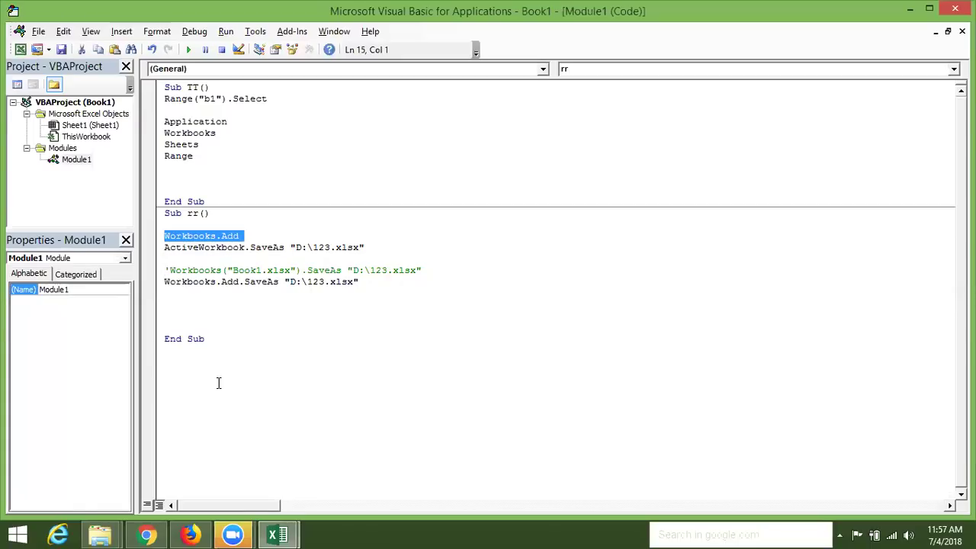
key("Right")
key("shift+Down")
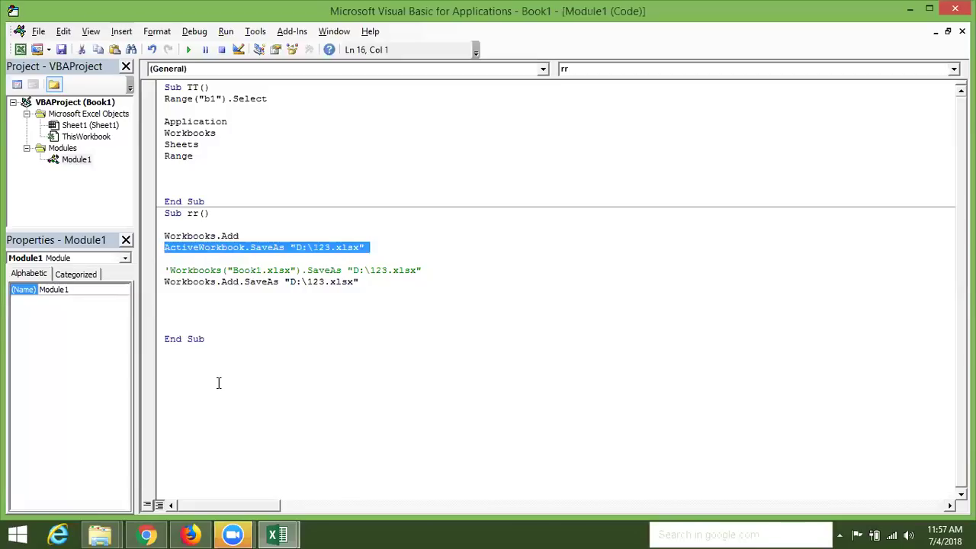
key("Right")
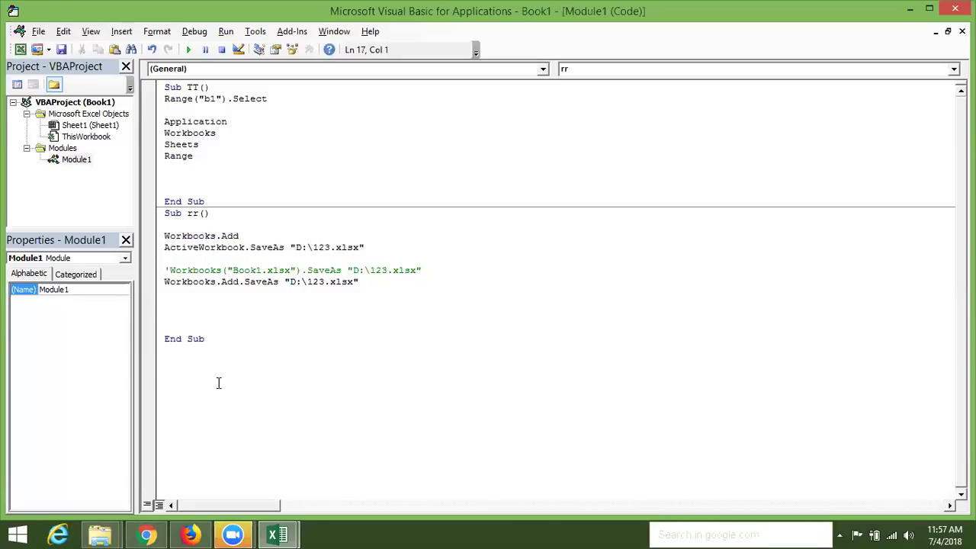
key("shift+Down")
key("Right")
key("shift+Down")
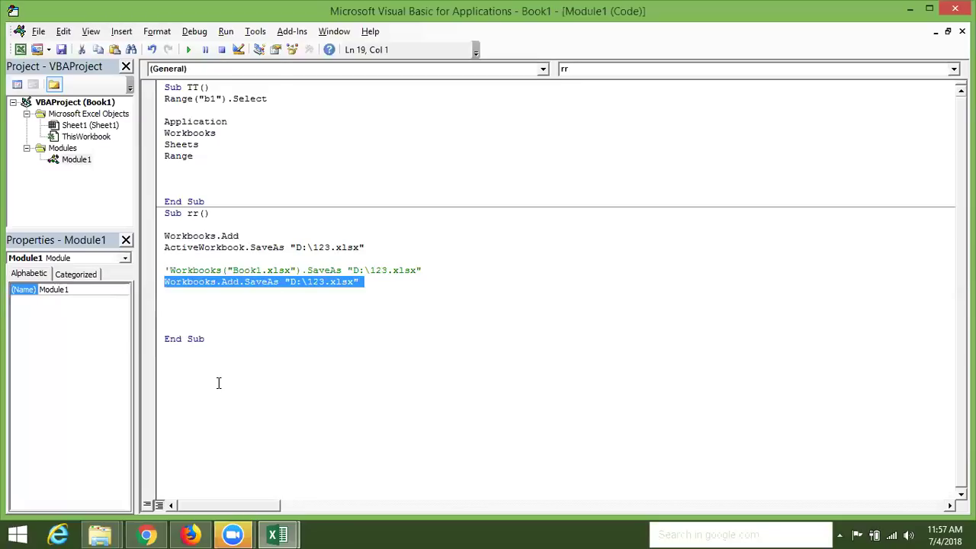
key("Right")
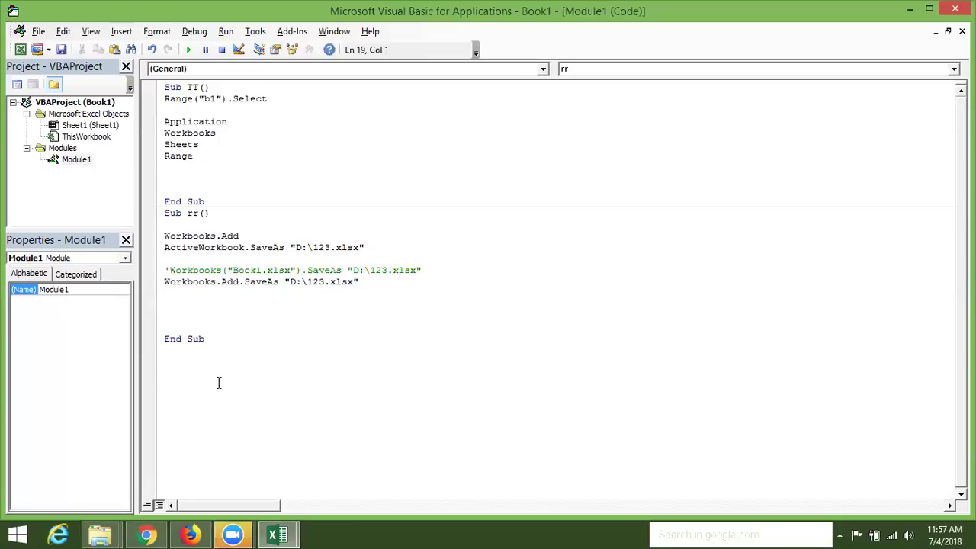
key("Down")
key("Return")
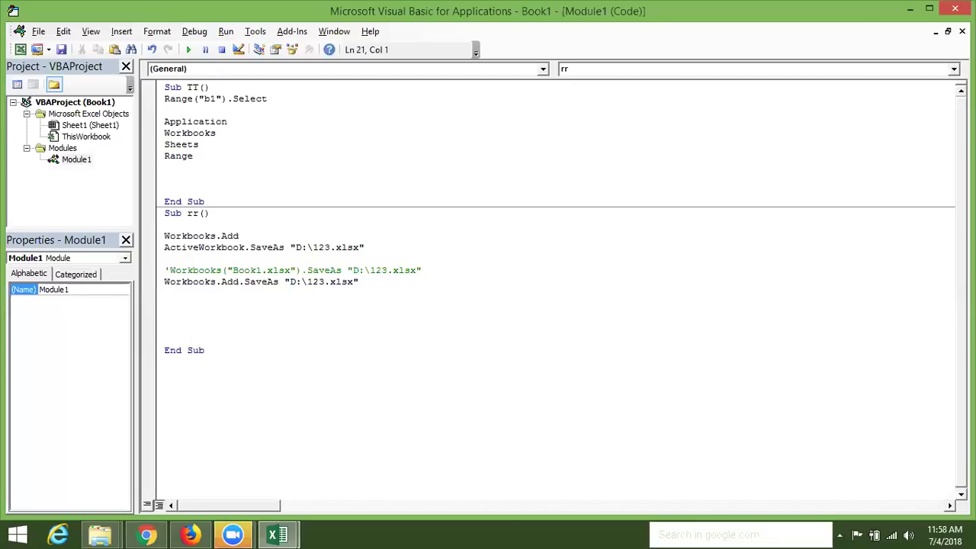
Type Workbooks.Open "D:\123.xlsx", dropping the stray SaveAs, and add four empty comma arguments
type("workbooks.op")
key("Tab")
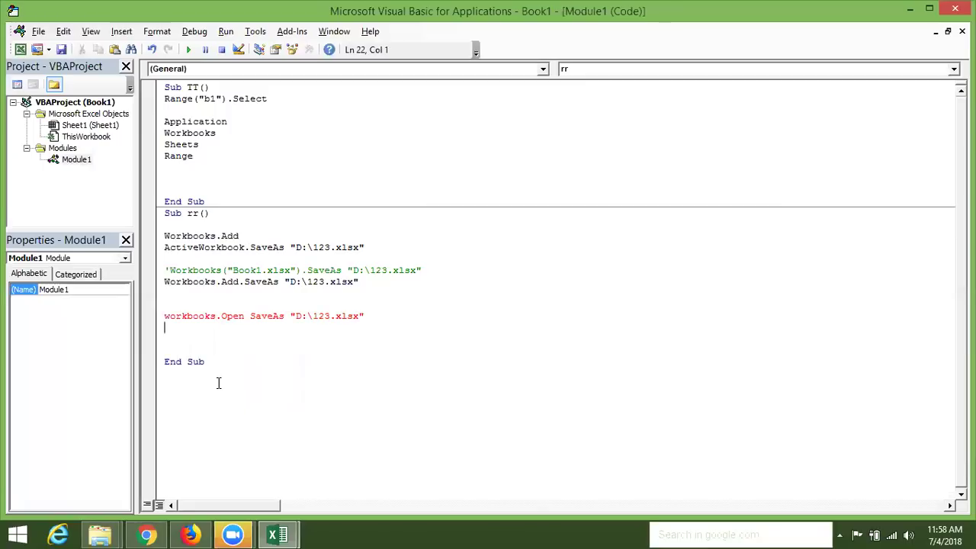
left_click(290, 320)
key("BackSpace")
key("BackSpace")
key("BackSpace")
key("BackSpace")
key("BackSpace")
key("BackSpace")
key("BackSpace")
left_click(290, 327)
left_click(327, 316)
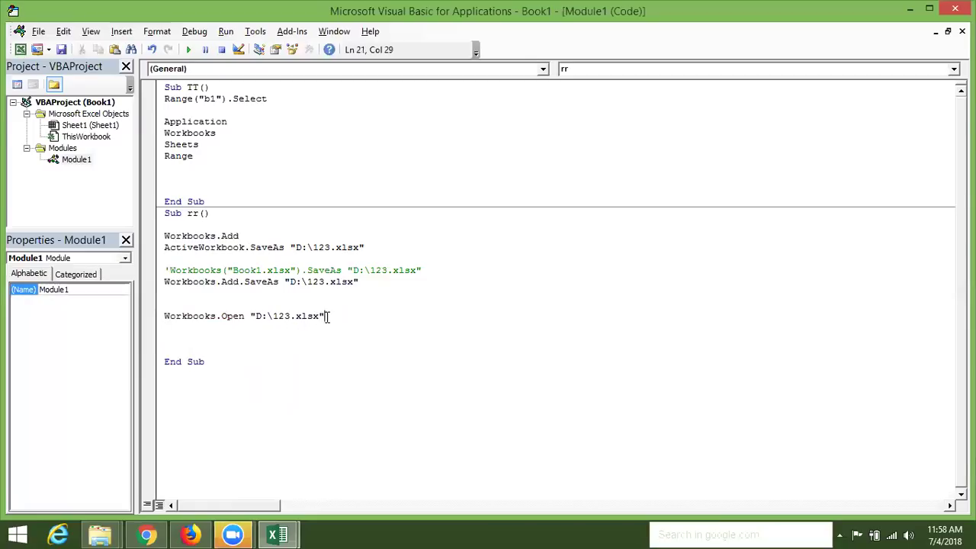
key("BackSpace")
type(",")
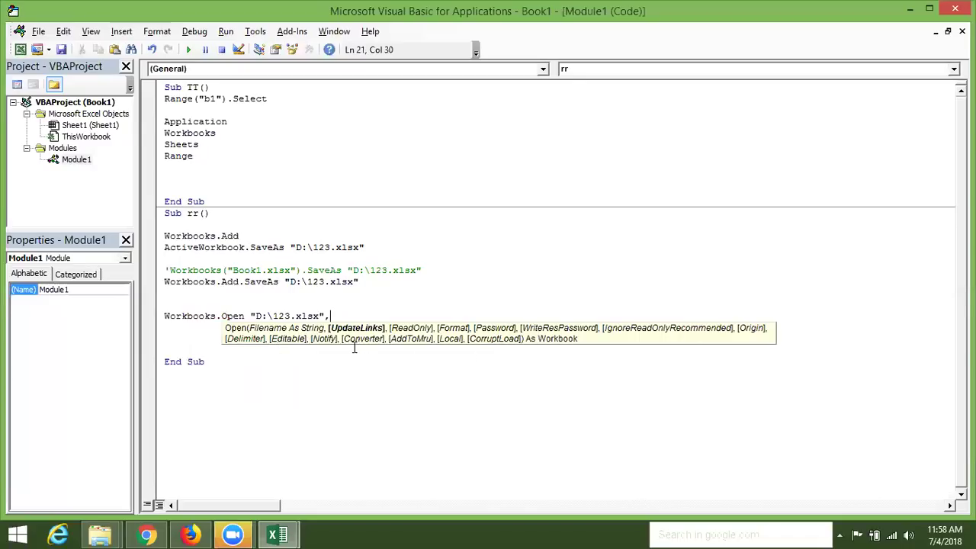
type(",")
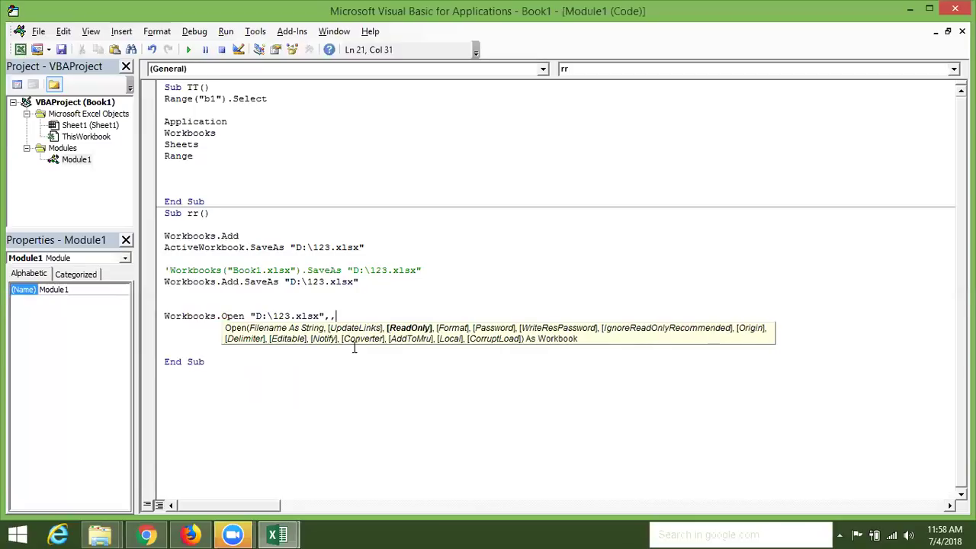
type(",")
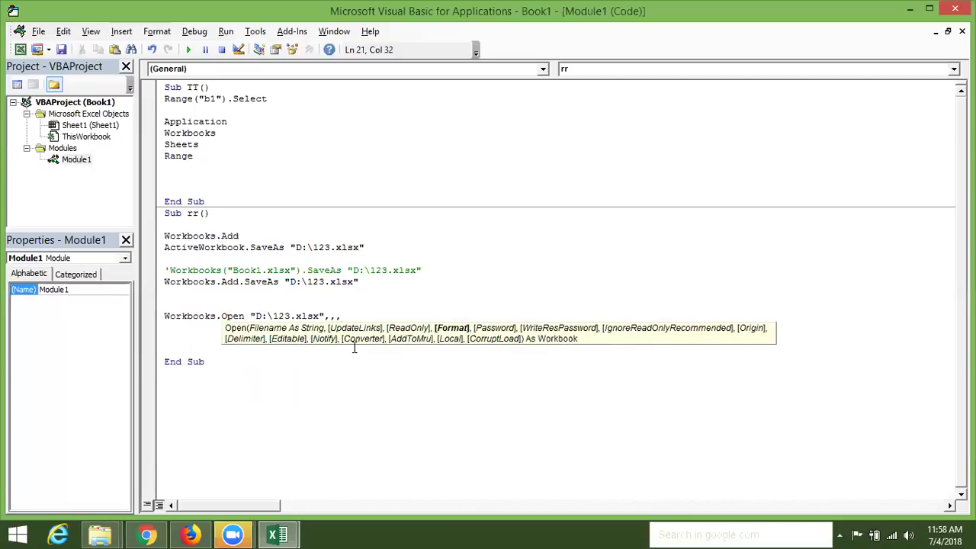
type(",")
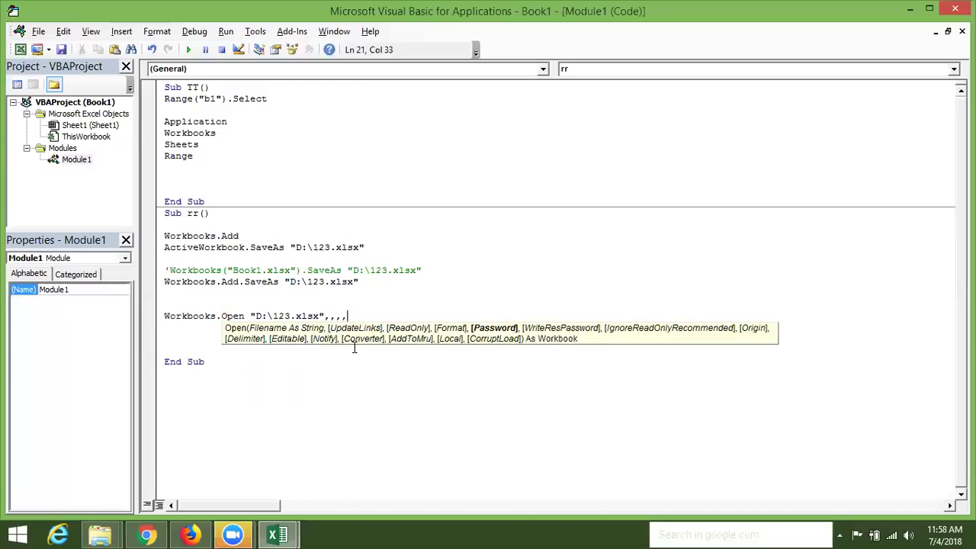
left_click(354, 347)
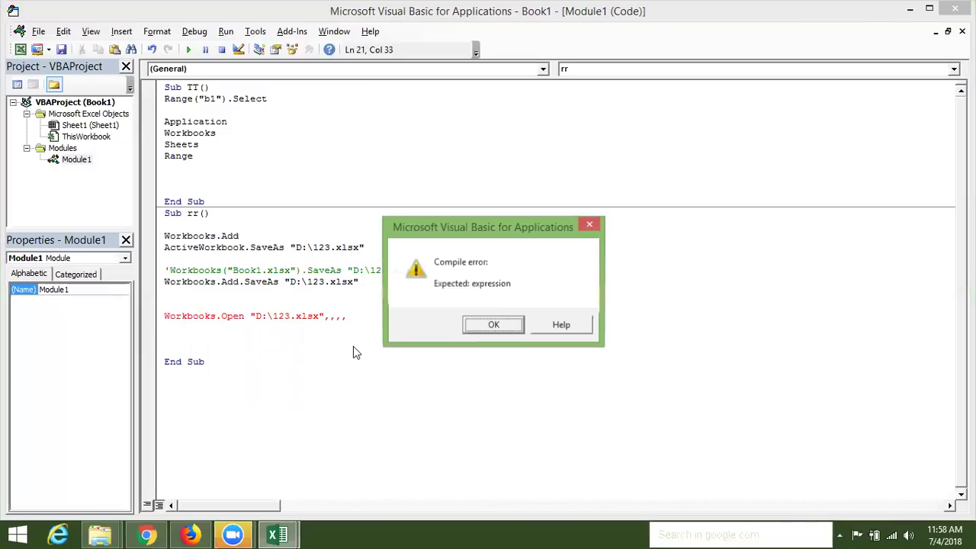
key("Return")
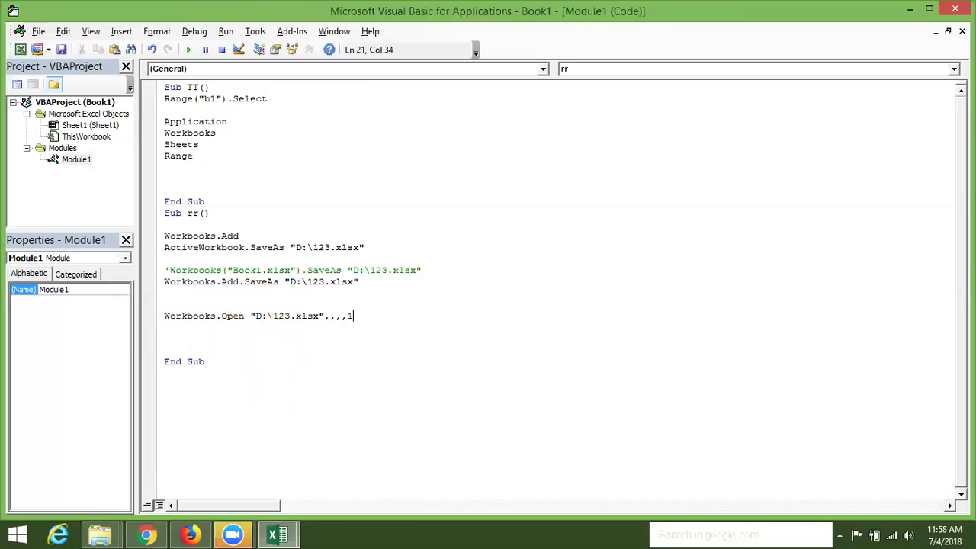
key("Return")
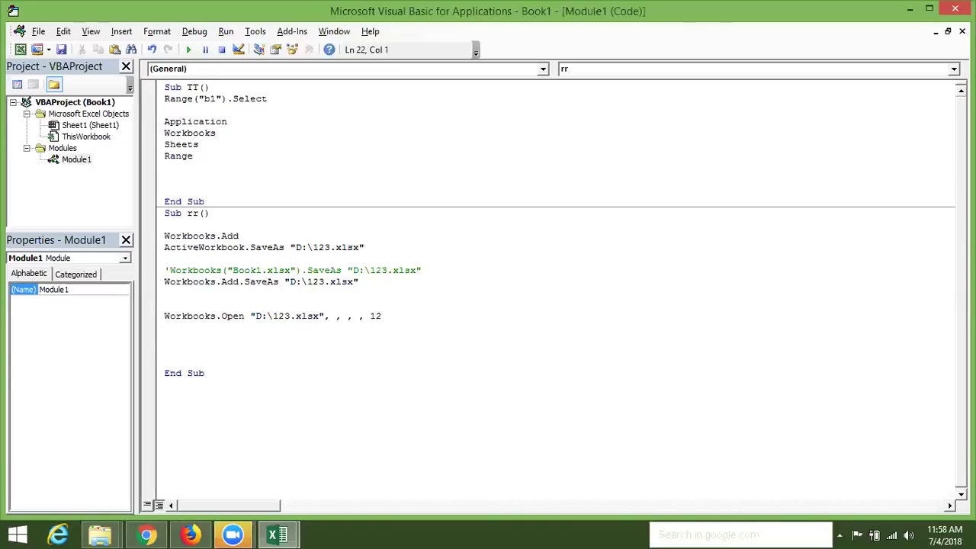
Select the finished Workbooks.Open line, then cycle through the open windows
left_click(164, 316)
key("shift+Down")
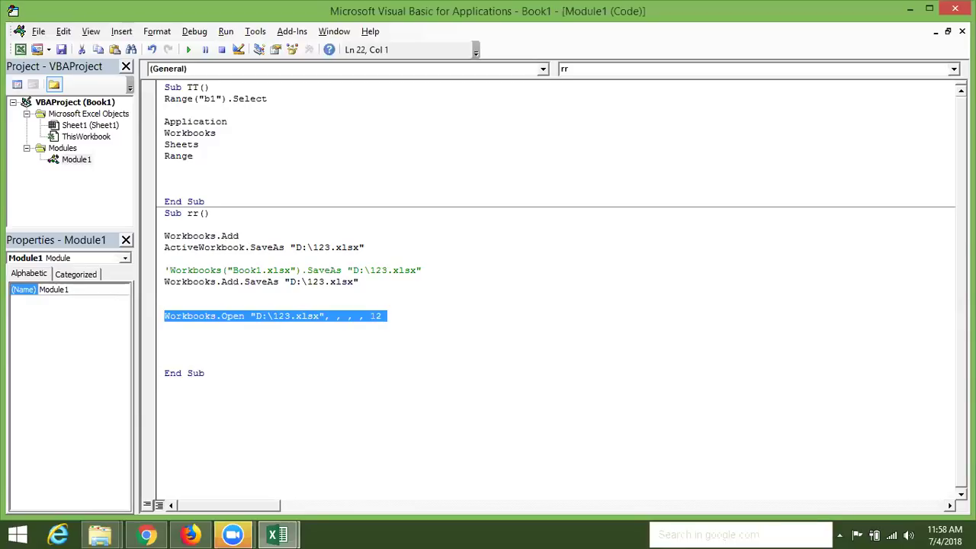
key("Down")
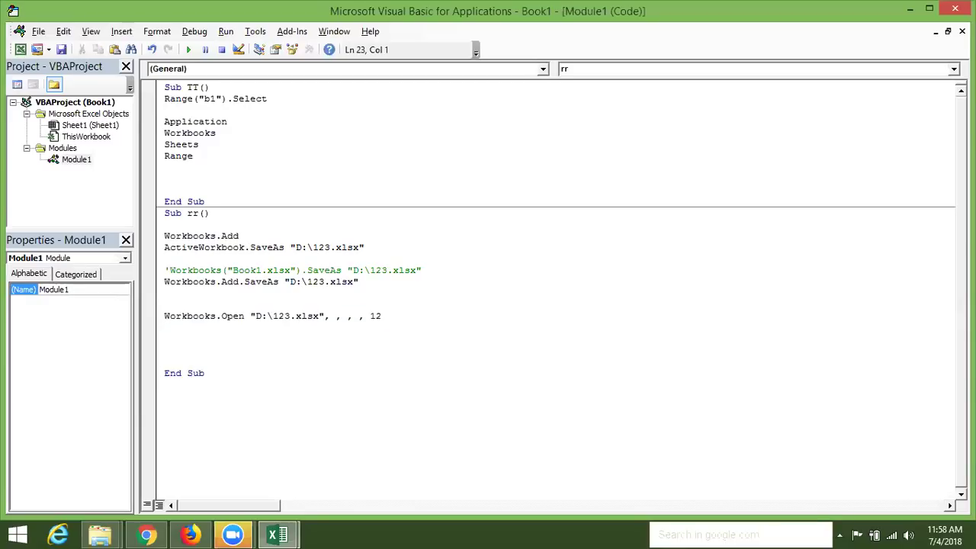
key("alt+Tab")
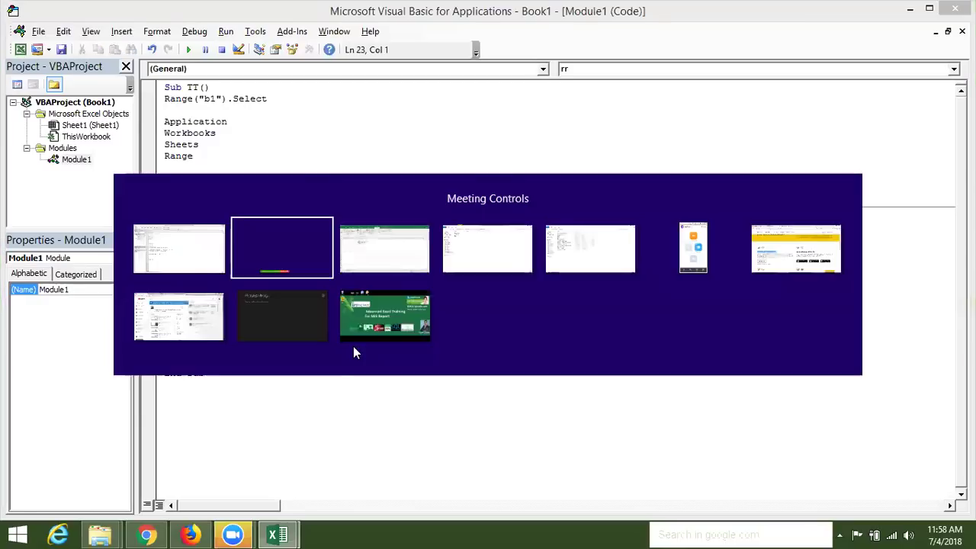
key("alt+Tab")
key("alt+Tab")
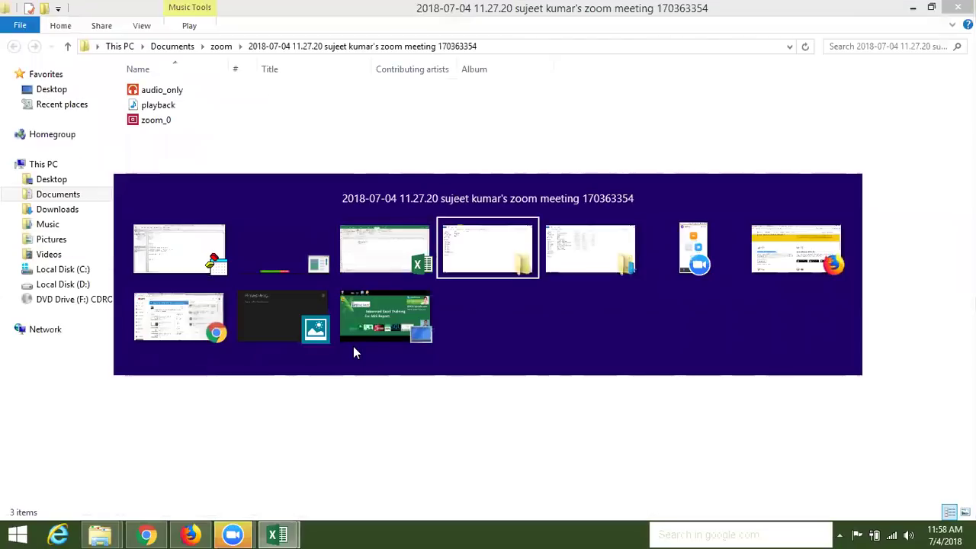
key("alt+Tab")
Add Workbooks("Book1.xlsx").Activate below the Open line, followed by a blank line
key("Up")
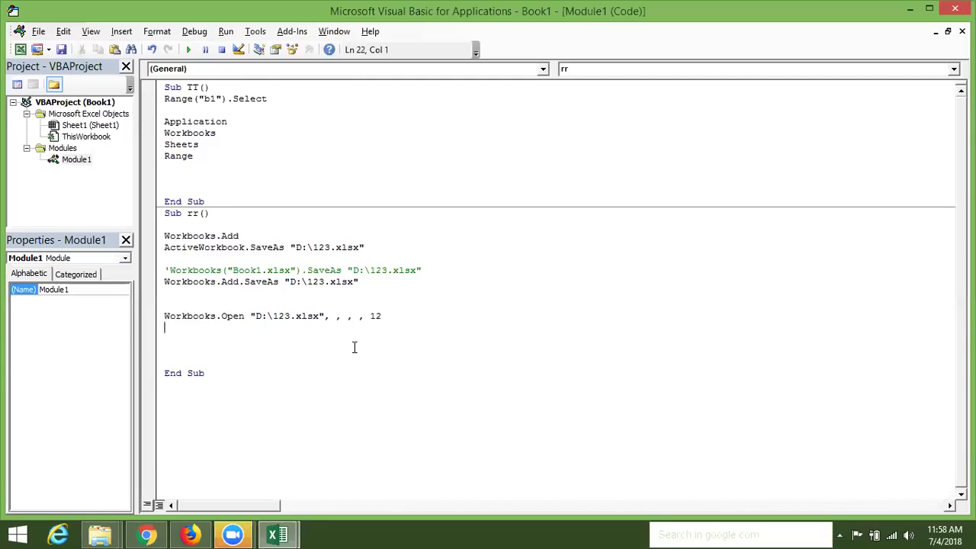
type("workbooks(")
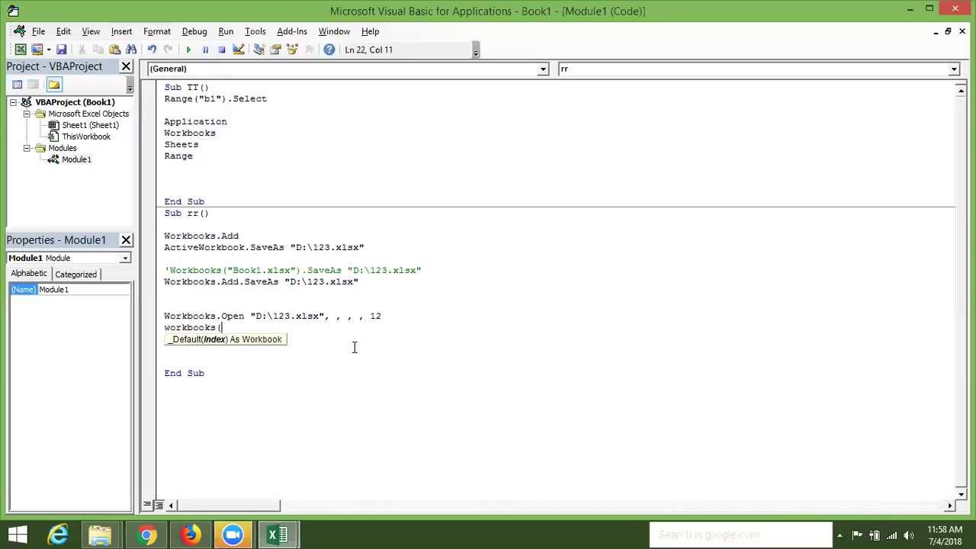
type("\"Boo")
type("k1.xlsx\"")
type(").")
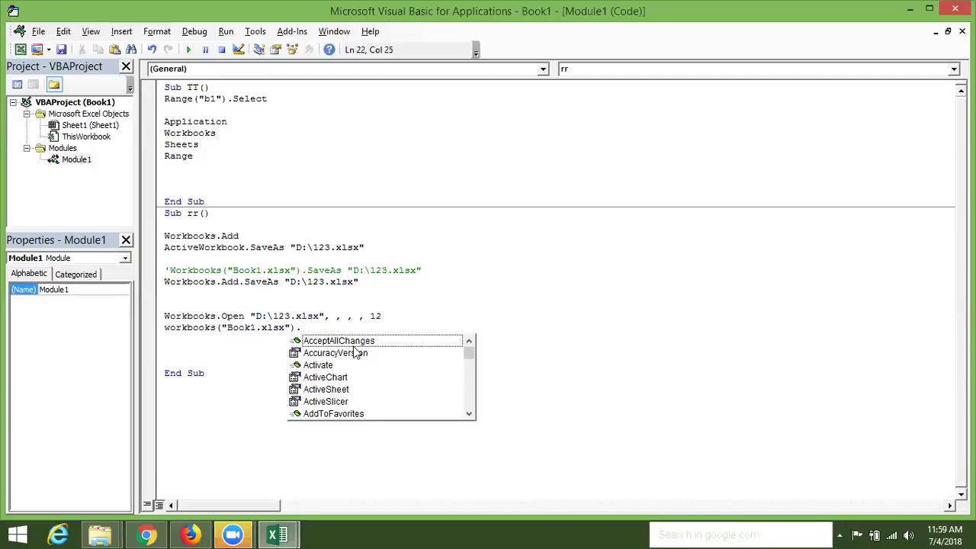
type("act")
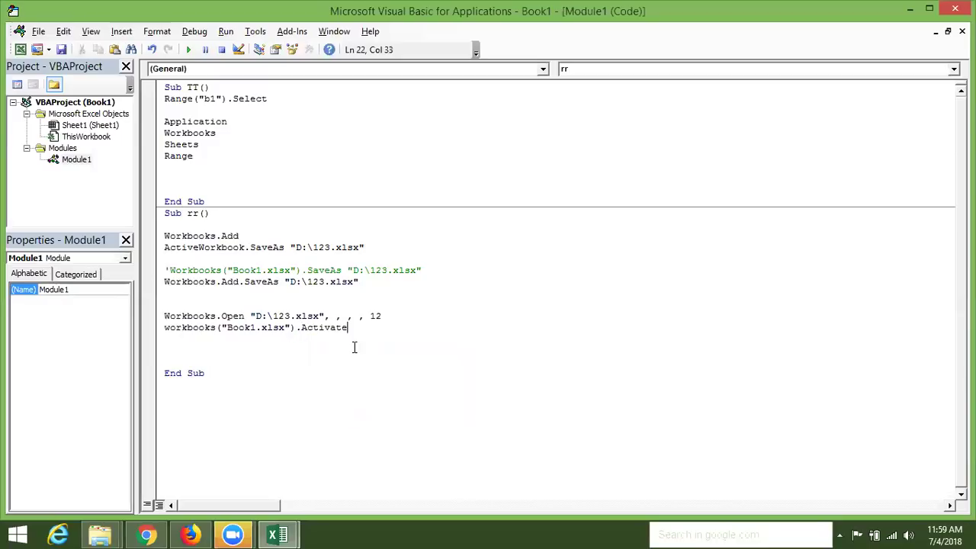
key("Return")
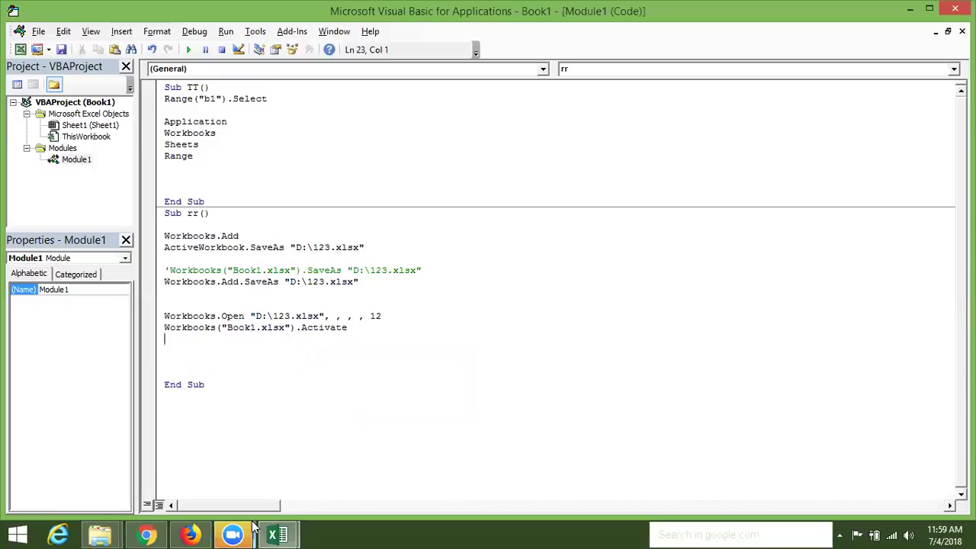
mouse_move(252, 533)
left_click(220, 358)
key("Up")
key("Up")
key("Up")
key("Return")
Add a Windows(Book1).Activate line
left_click(164, 350)
type("windows")
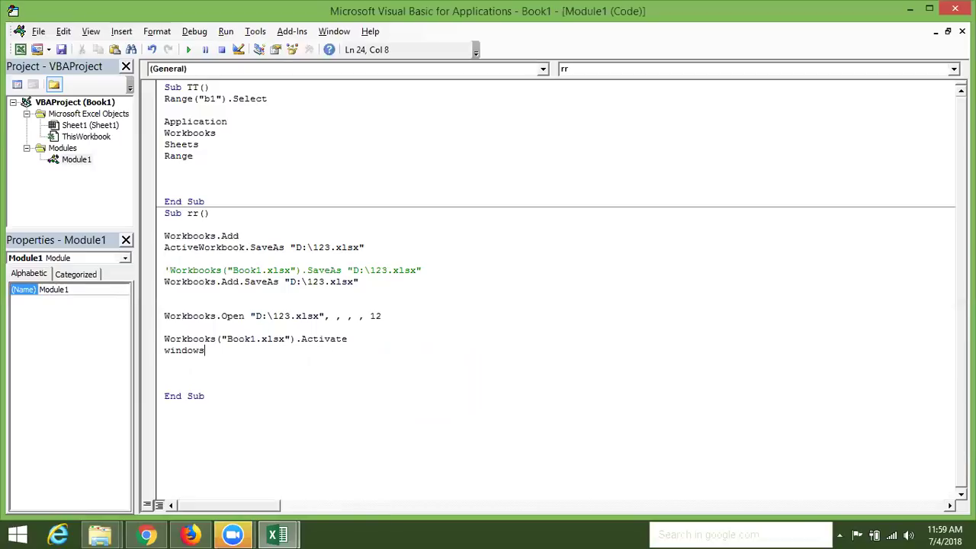
type("(")
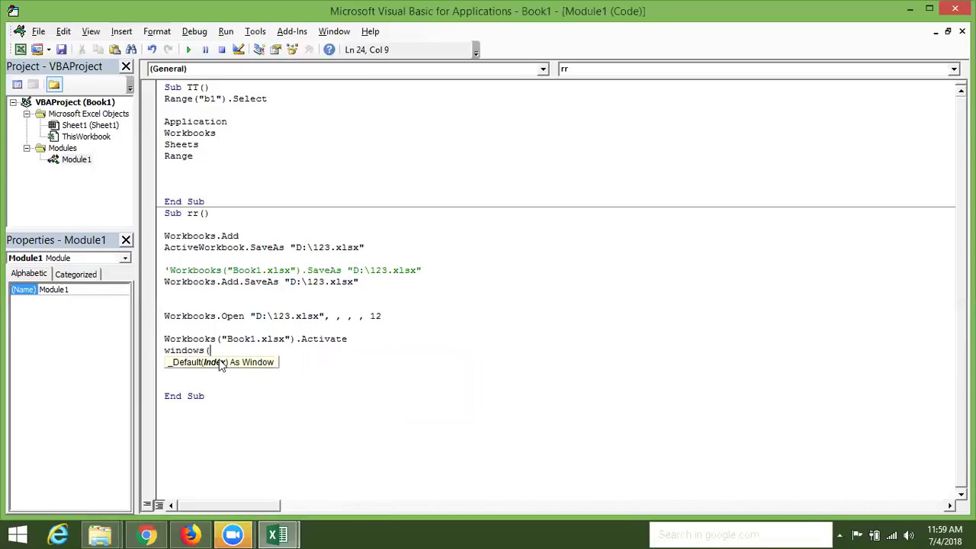
type("Book1).")
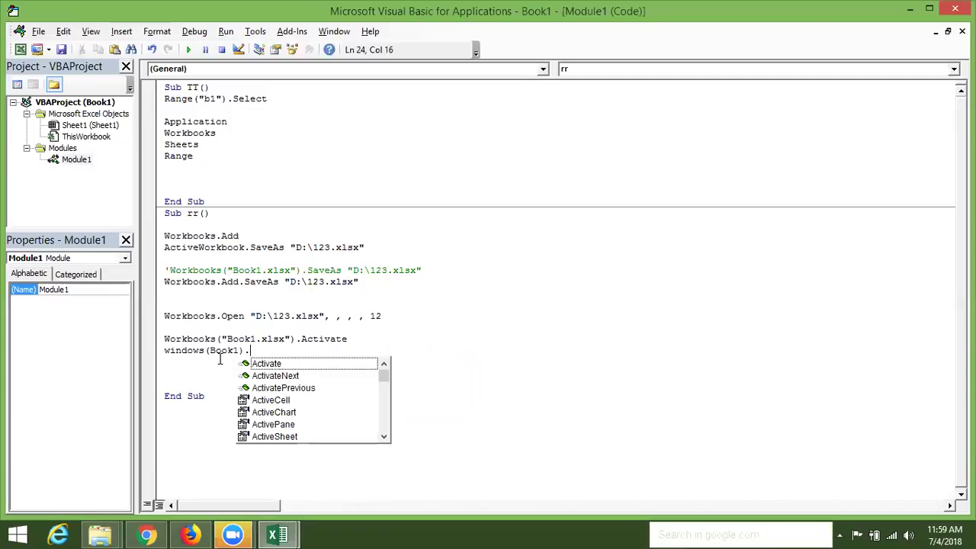
key("Tab")
key("Return")
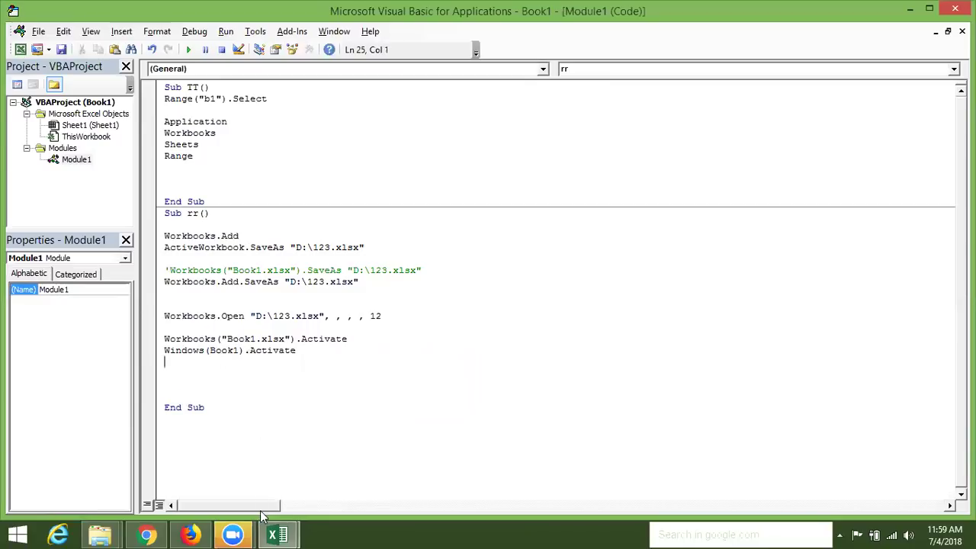
mouse_move(277, 534)
left_click(233, 467)
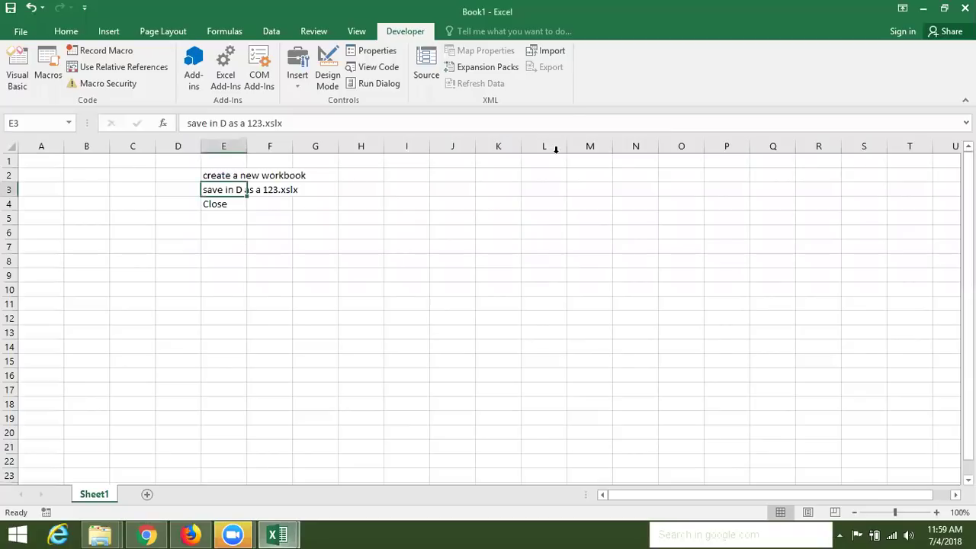
left_click(357, 31)
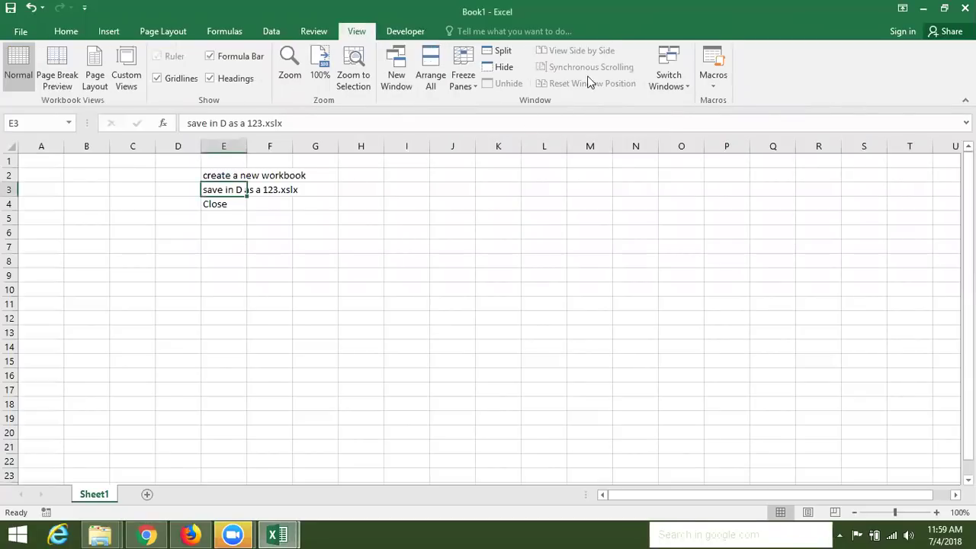
left_click(681, 89)
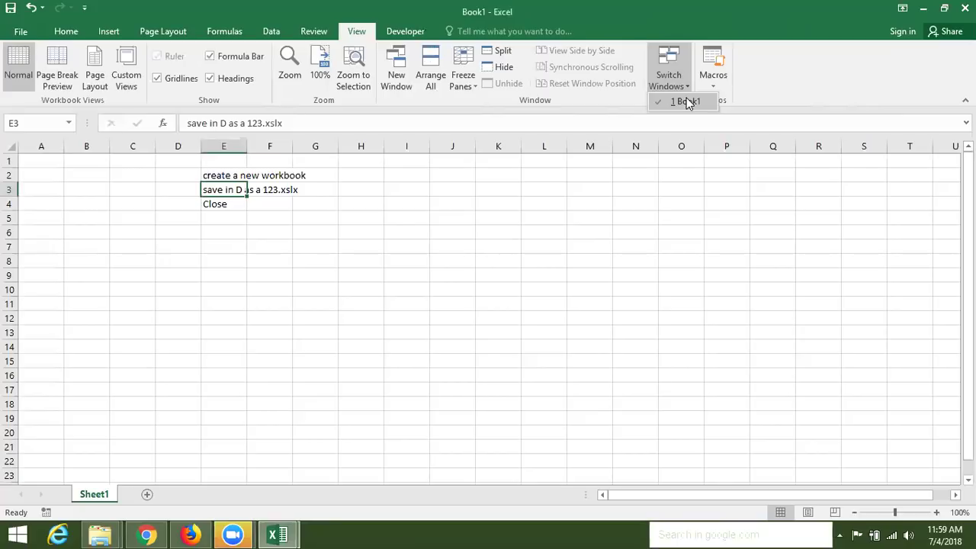
key("alt+F11")
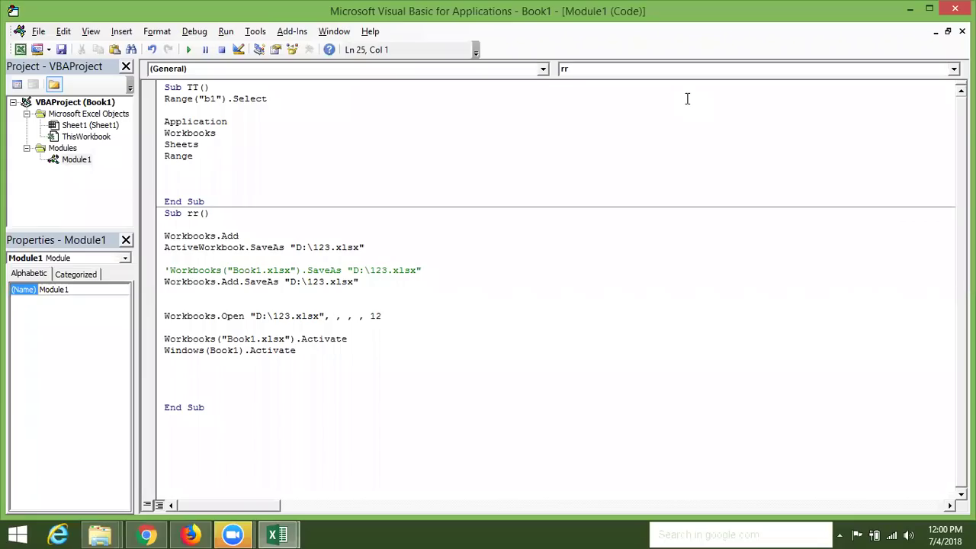
Add Workbooks("book1.xlsx").Close above End Sub and switch to Excel, where the save prompt shows
key("Down")
key("Return")
key("Up")
type("ww")
key("BackSpace")
type("o")
type("rk")
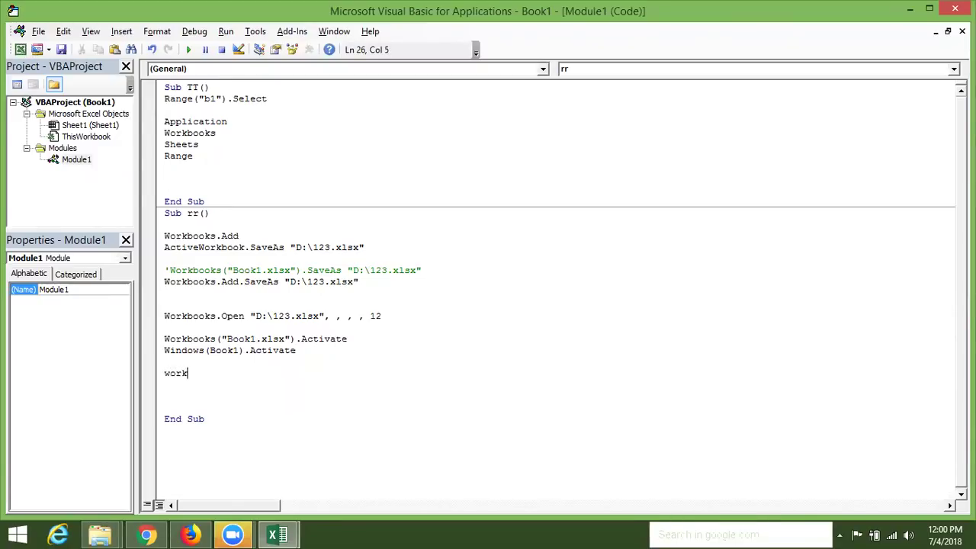
type("books(")
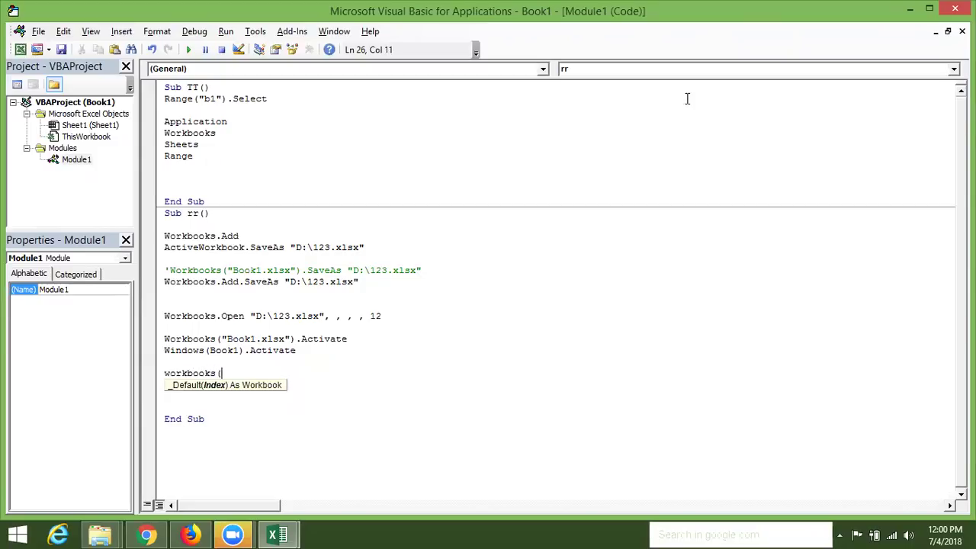
type("\"book1.")
type("xls")
type("x\"")
type(").clos")
key("Tab")
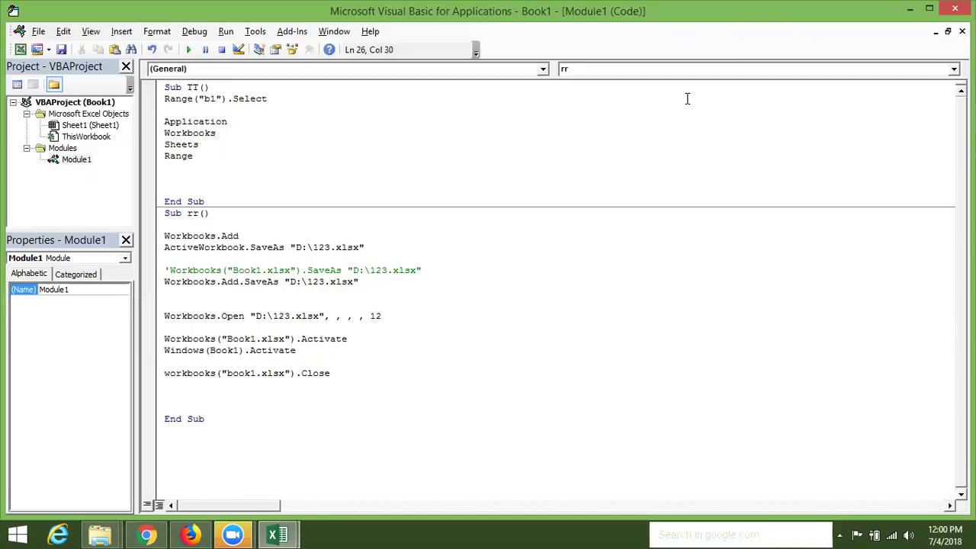
key("alt+F11")
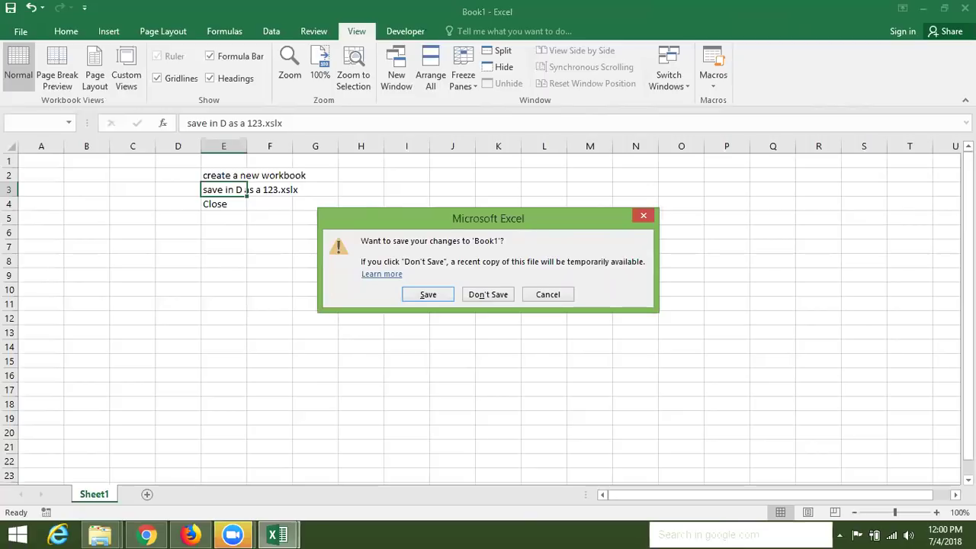
Cancel Book1's save prompt and append True to the Close line so it saves automatically
key("Escape")
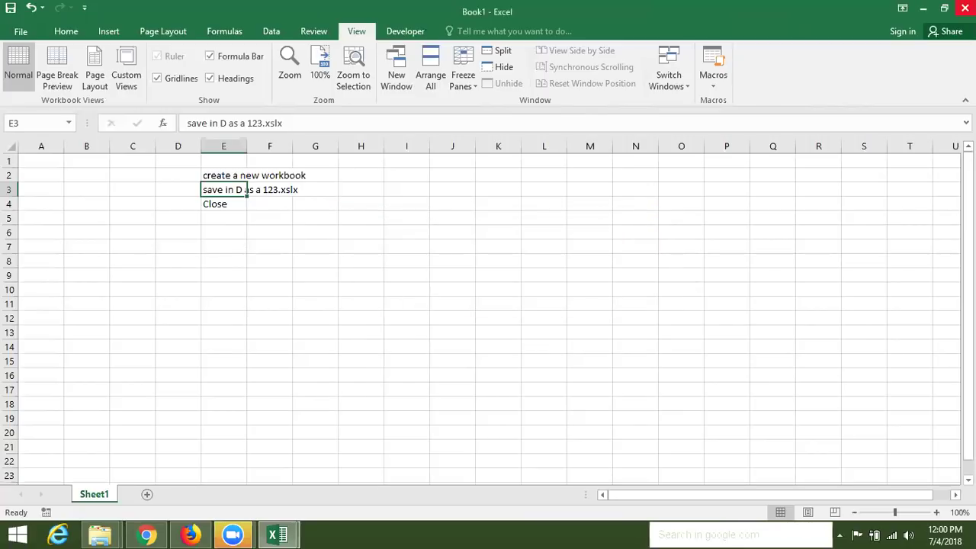
key("Down")
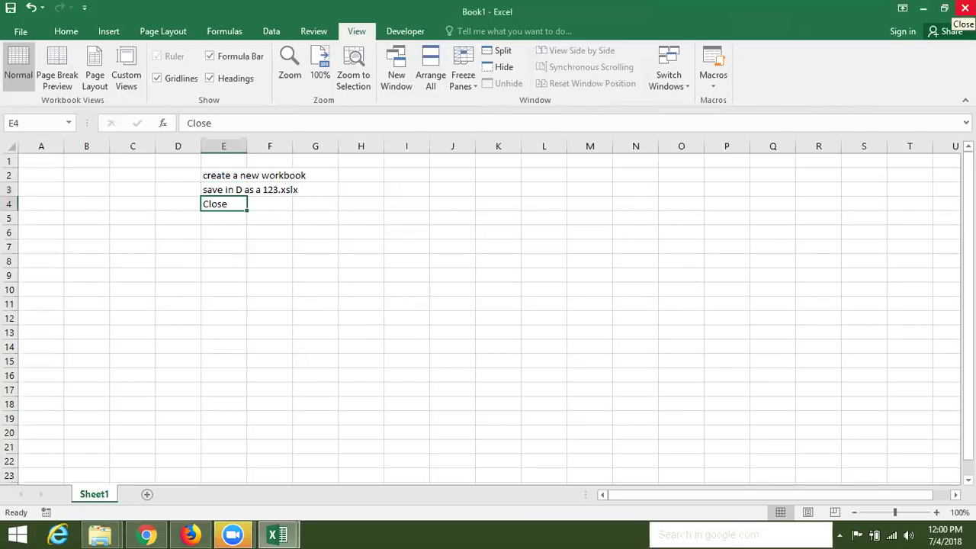
key("alt+F11")
type("True")
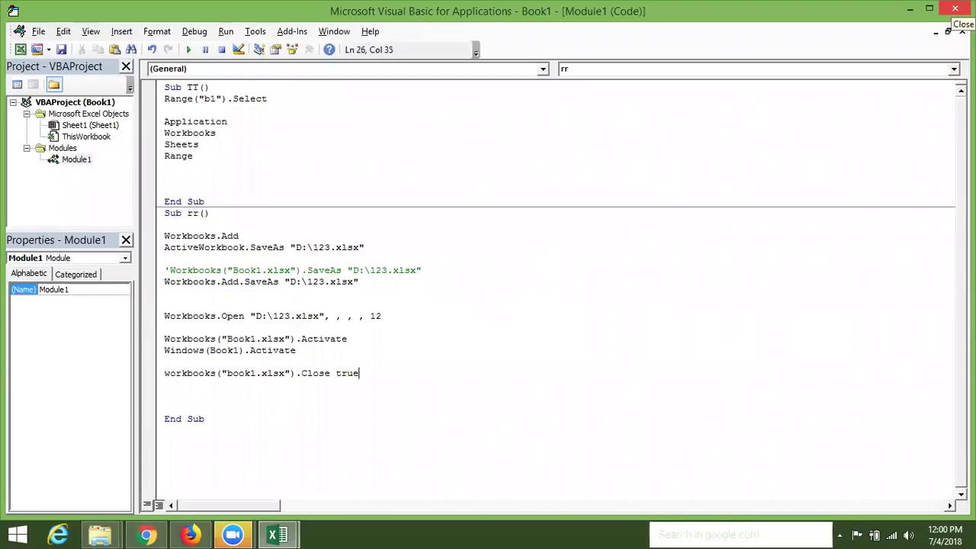
key("Return")
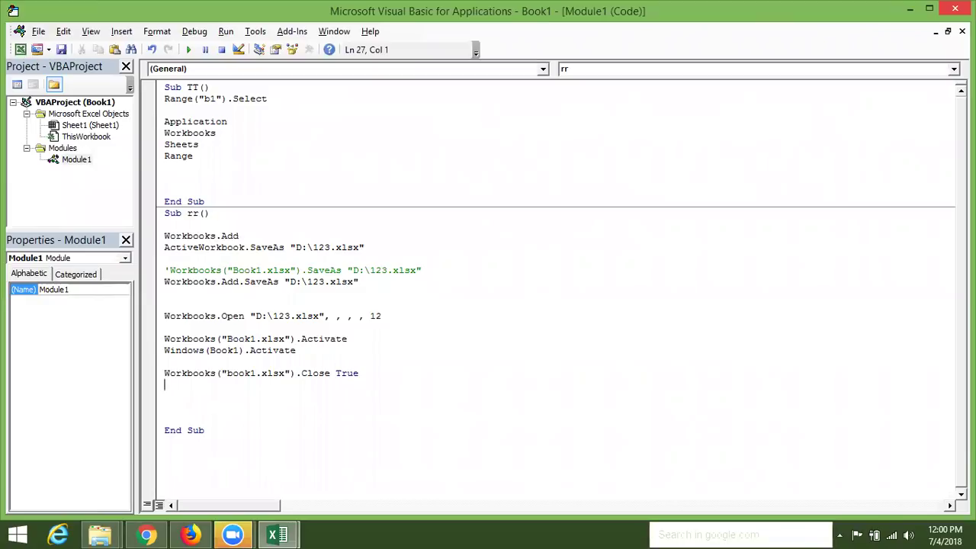
Copy the word ActiveWorkbook to build an ActiveWorkbook.Close True line after the Book1 close line
key("Up")
key("shift+Down")
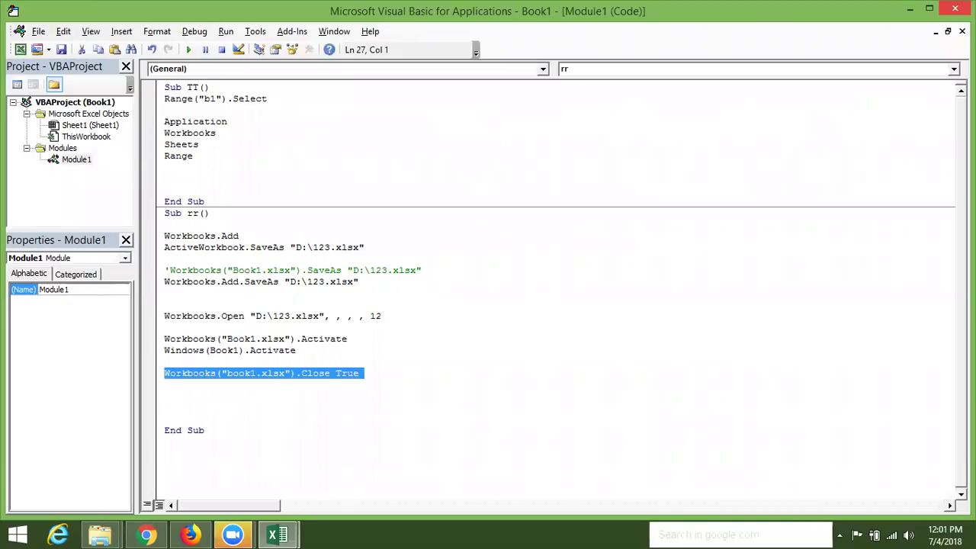
key("Up")
key("Up")
key("Up")
key("Up")
key("Up")
key("Up")
key("shift+Right")
key("shift+Right")
key("shift+Right")
key("shift+Right")
key("shift+Right")
key("shift+Right")
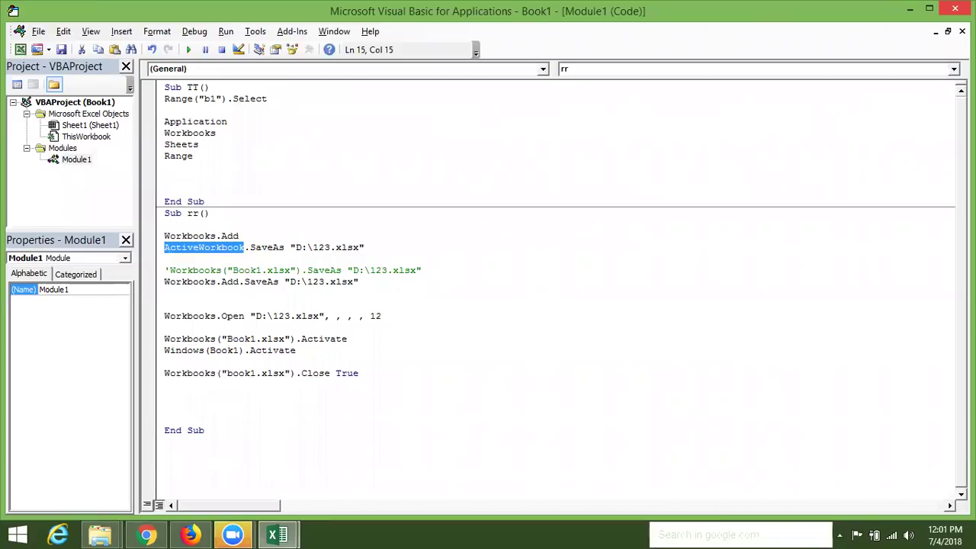
key("ctrl+c")
key("Down")
key("Down")
key("Down")
key("Down")
key("Down")
key("Down")
key("Down")
key("ctrl+v")
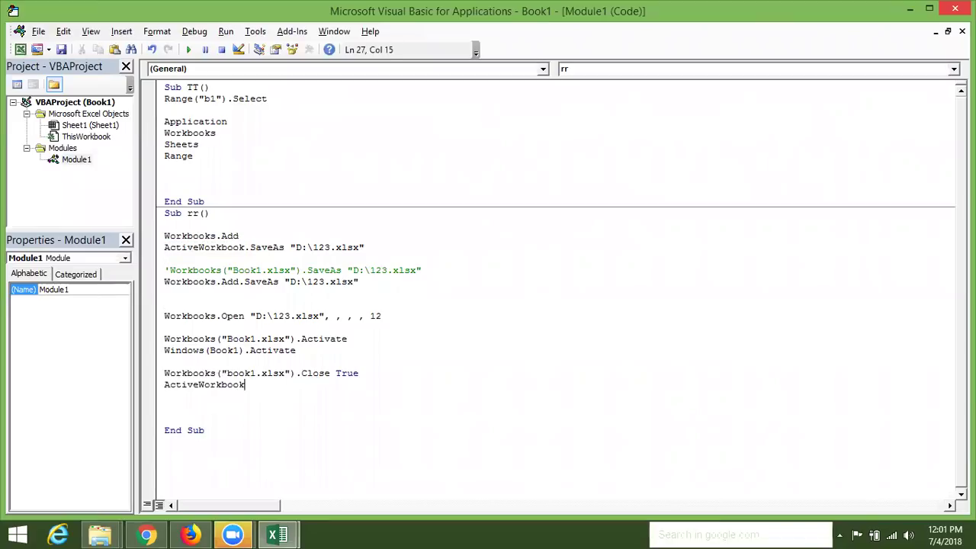
type(".clo")
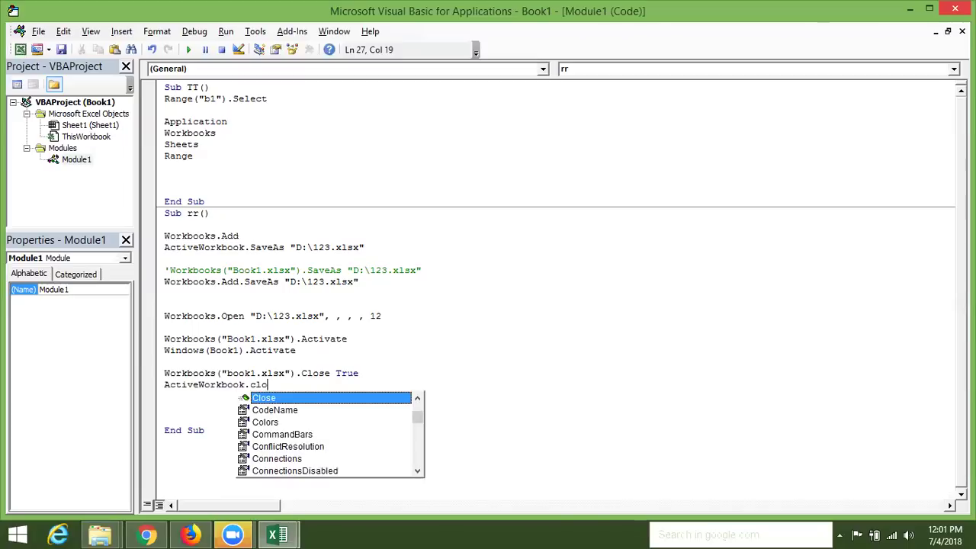
key("Tab")
type("true")
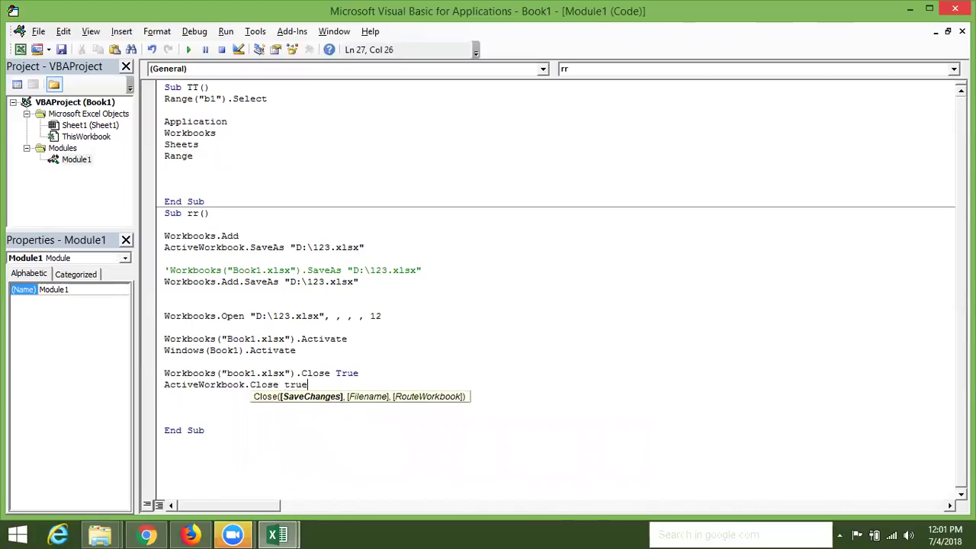
key("Return")
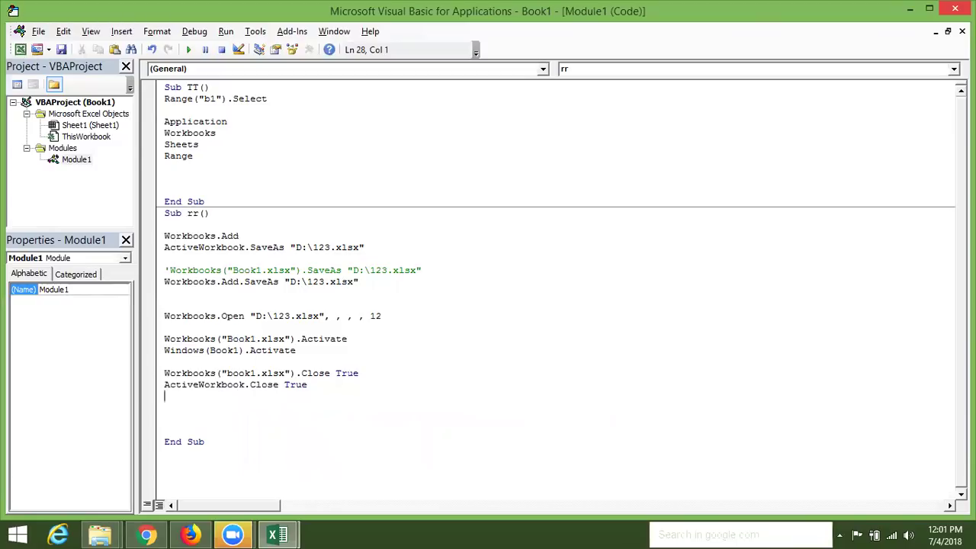
key("Return")
type("a")
key("BackSpace")
type("active")
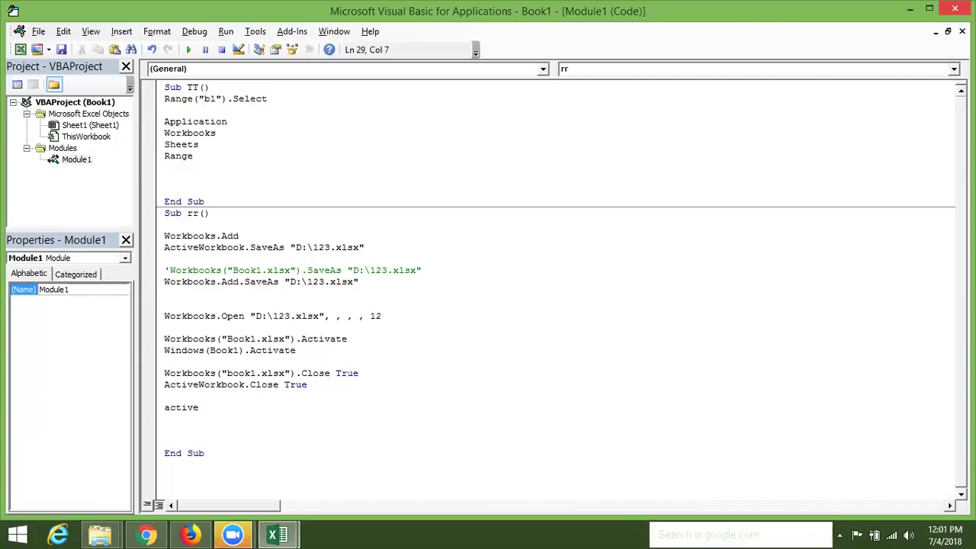
type("workbook")
type(".pass")
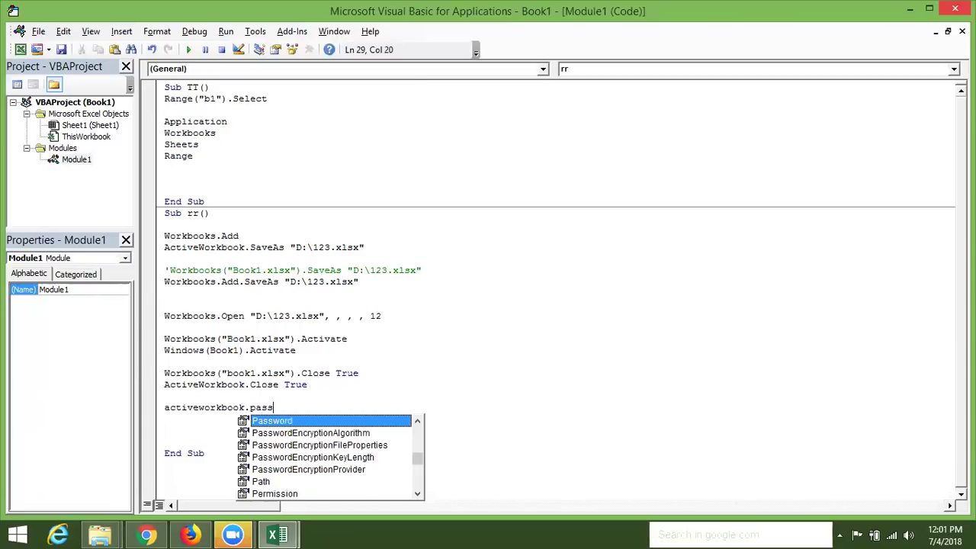
key("Tab")
key("BackSpace")
key("BackSpace")
key("BackSpace")
key("BackSpace")
key("BackSpace")
key("BackSpace")
key("BackSpace")
key("BackSpace")
key("BackSpace")
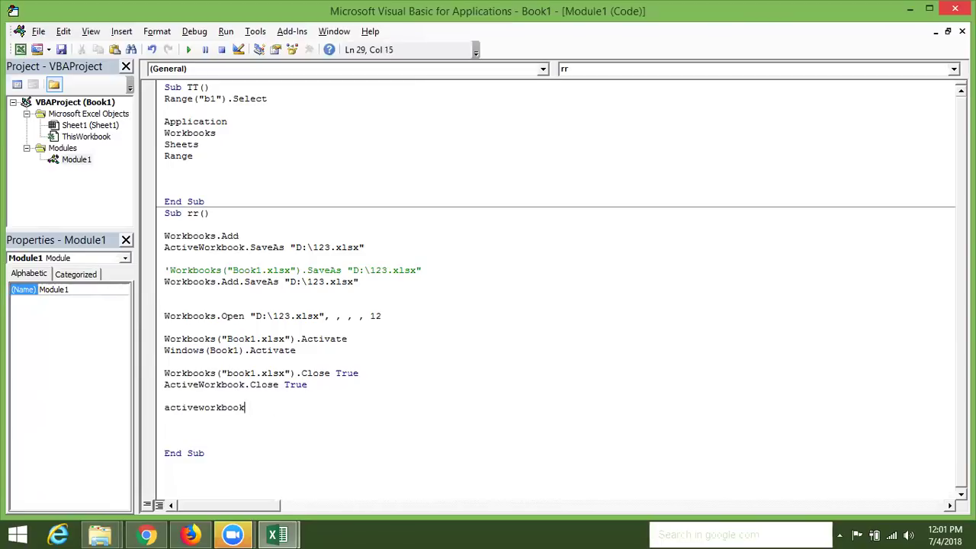
type(".pro")
key("Tab")
key("Return")
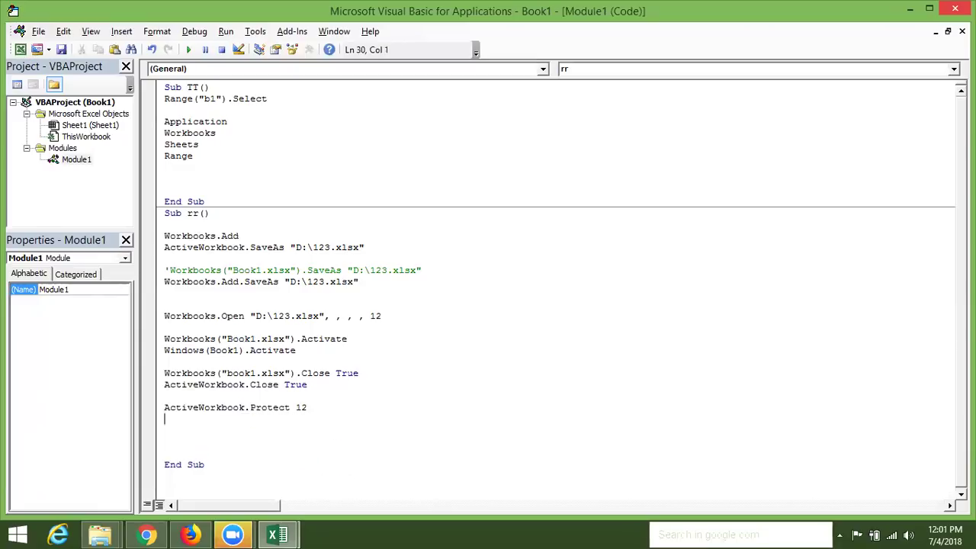
left_click(164, 407)
key("alt+Tab")
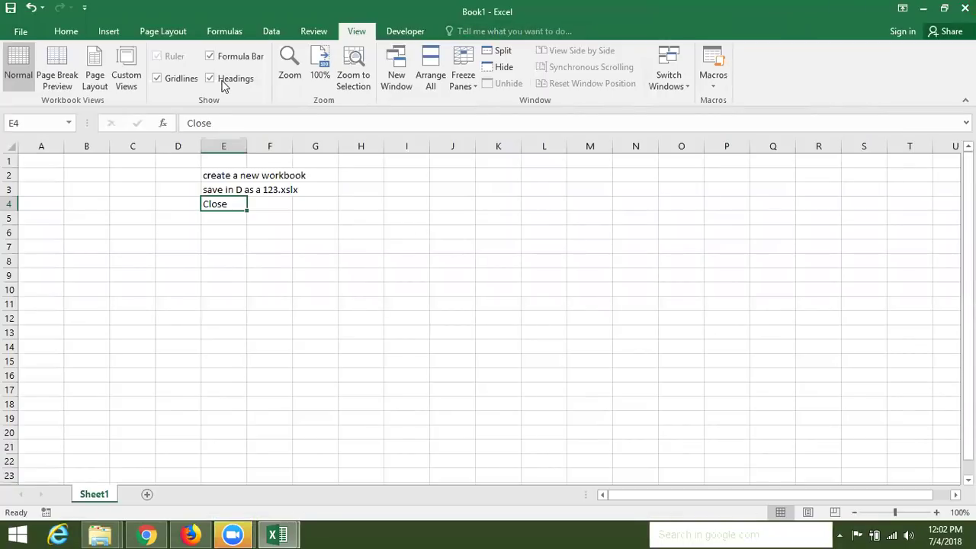
left_click(318, 29)
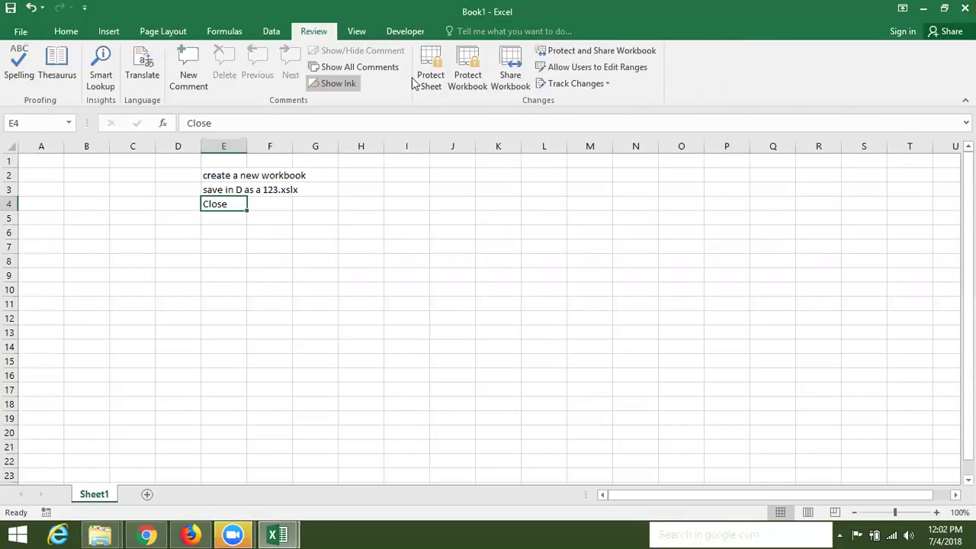
left_click(465, 85)
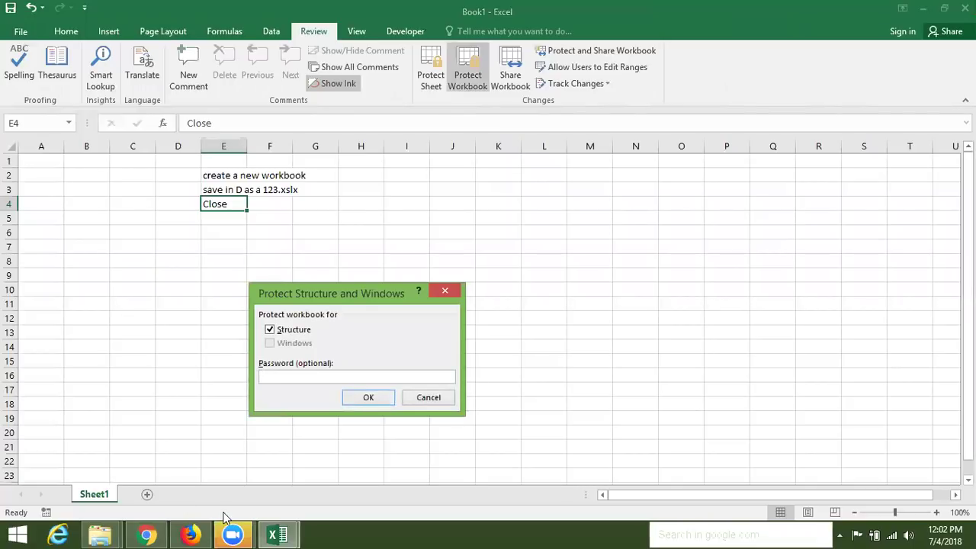
left_click(426, 402)
key("alt+F11")
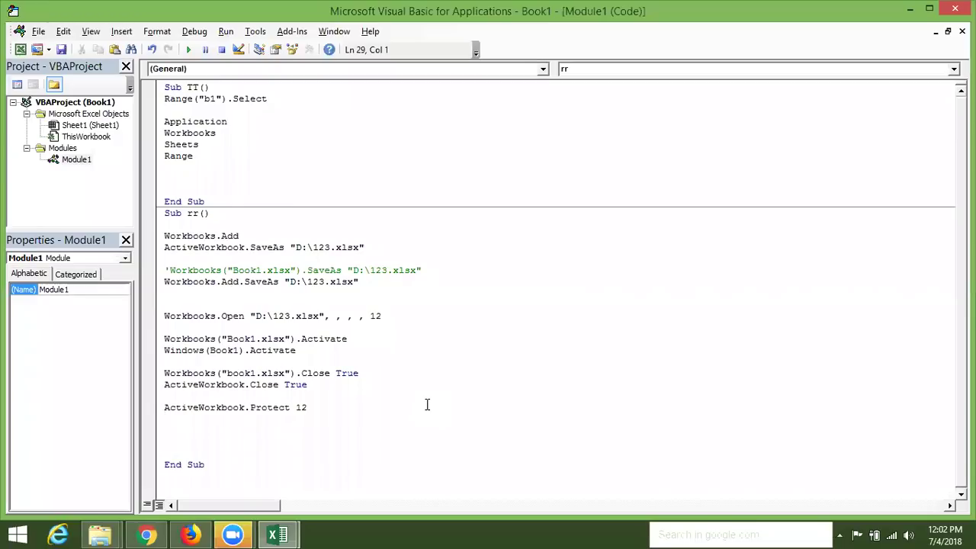
key("Down")
key("Return")
type("activeworkbook")
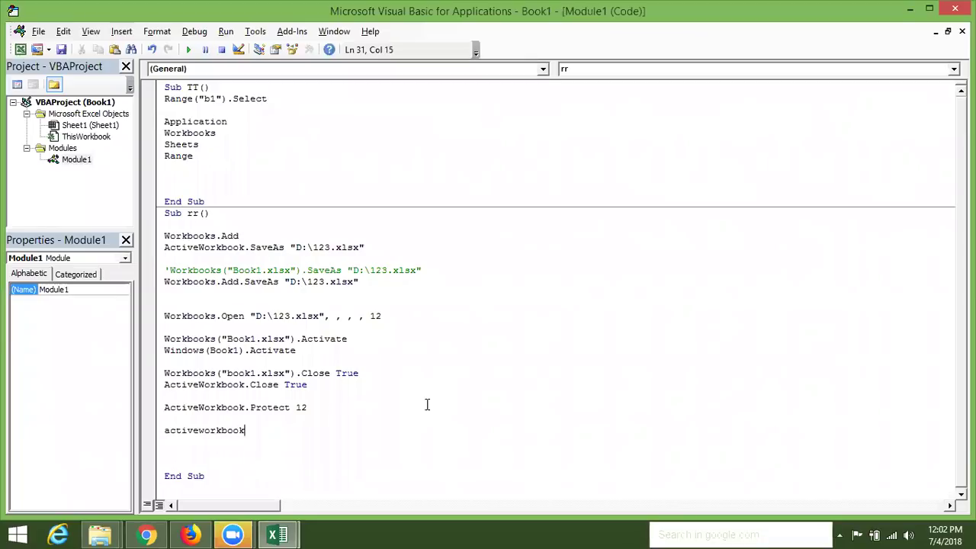
type(".pass ")
key("Return")
Select the Protect and Password lines and the macro body above them to review
key("Up")
key("Up")
key("Up")
key("shift+End")
key("shift+Up")
key("shift+Up")
key("shift+Up")
key("shift+Up")
key("shift+Up")
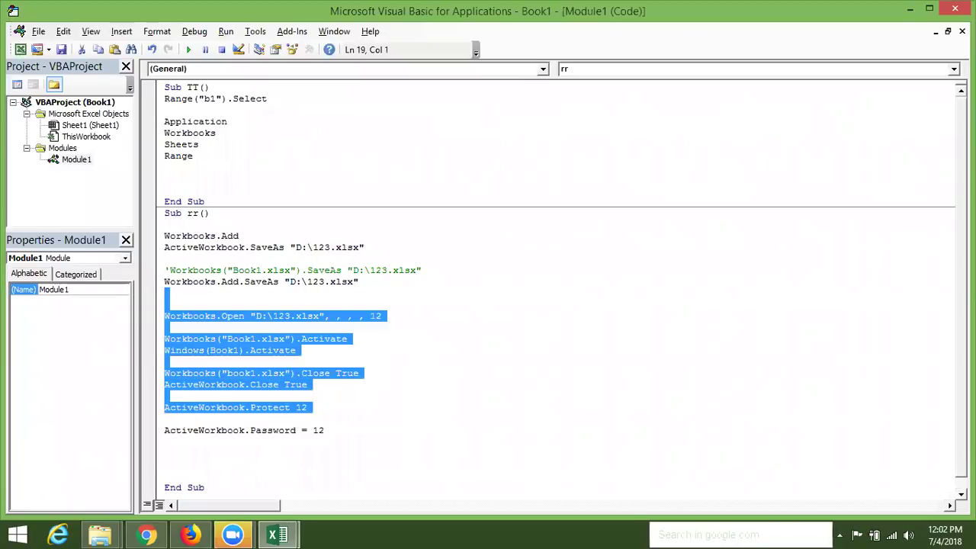
key("shift+Up")
key("shift+Up")
key("shift+Up")
key("shift+Up")
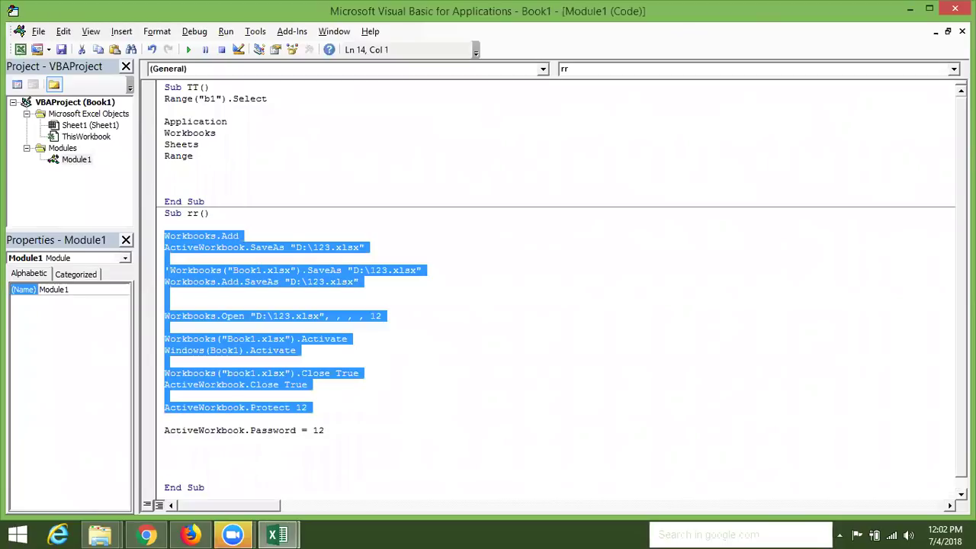
left_click(164, 419)
key("Down")
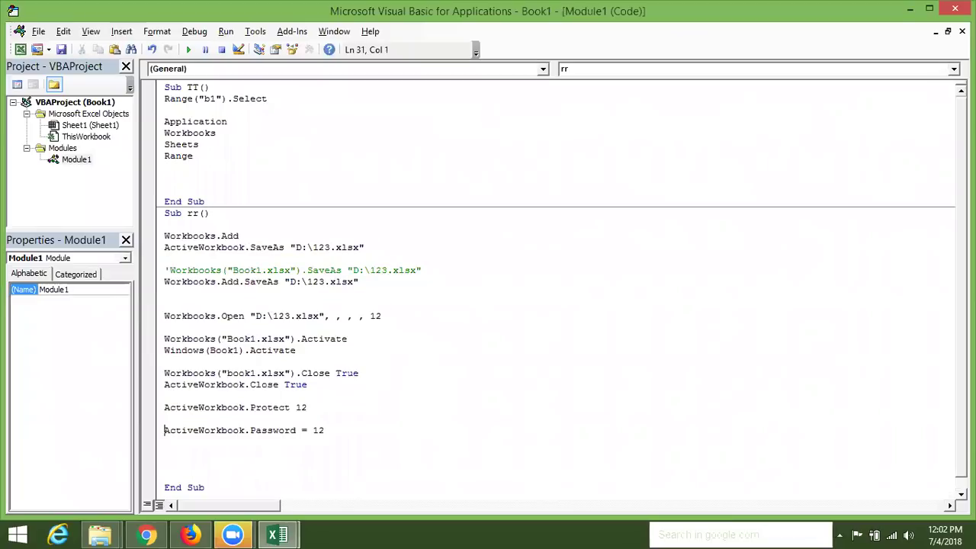
key("shift+End")
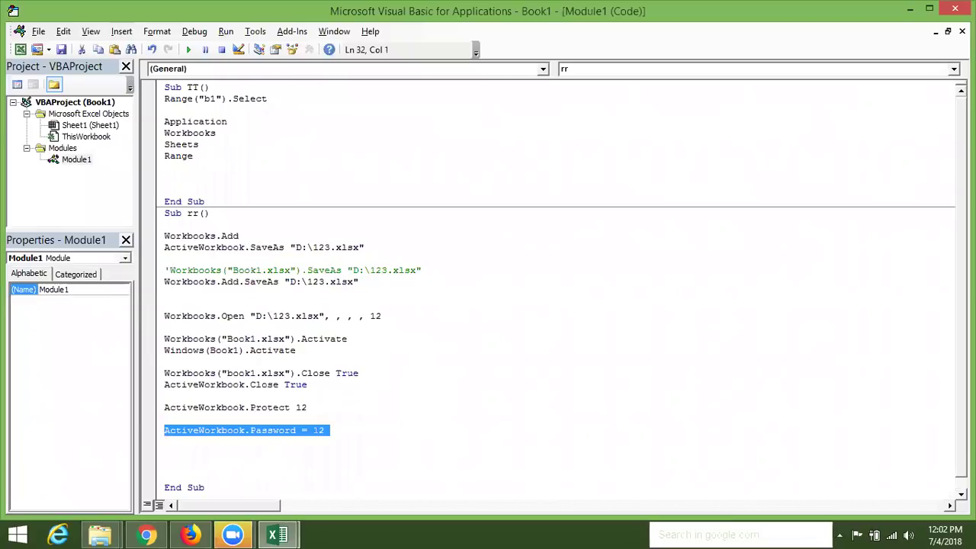
key("Up")
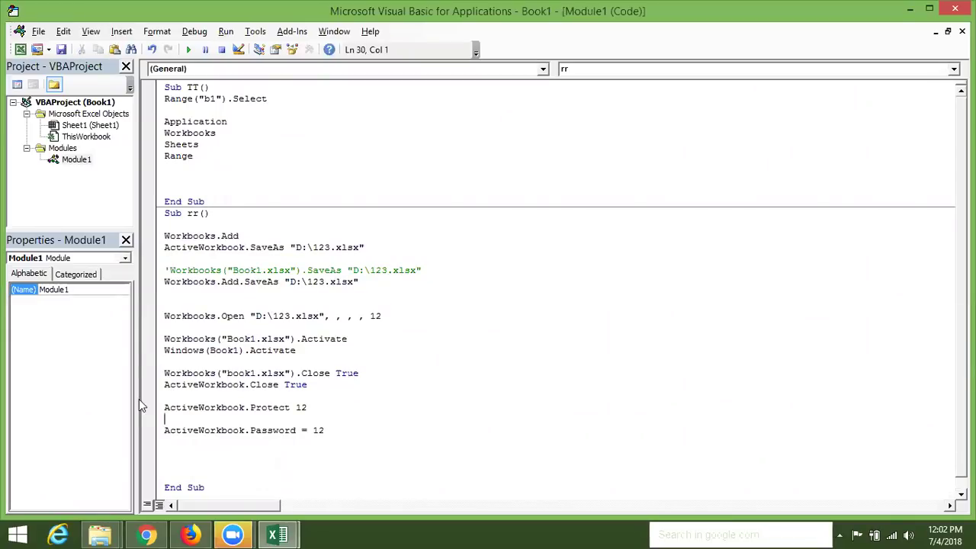
Highlight the Workbooks, Close, Activate and Book1 words on the earlier code lines
double_click(168, 408)
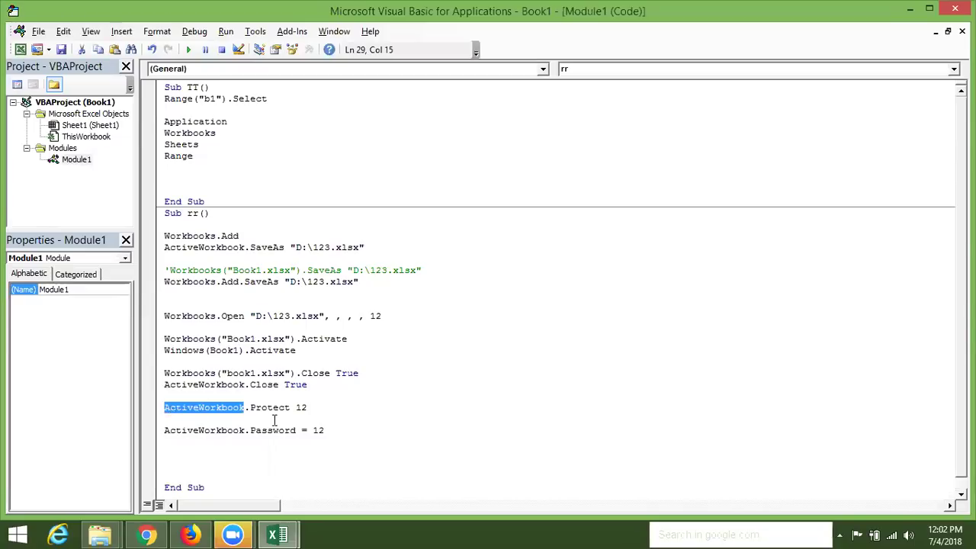
double_click(279, 409)
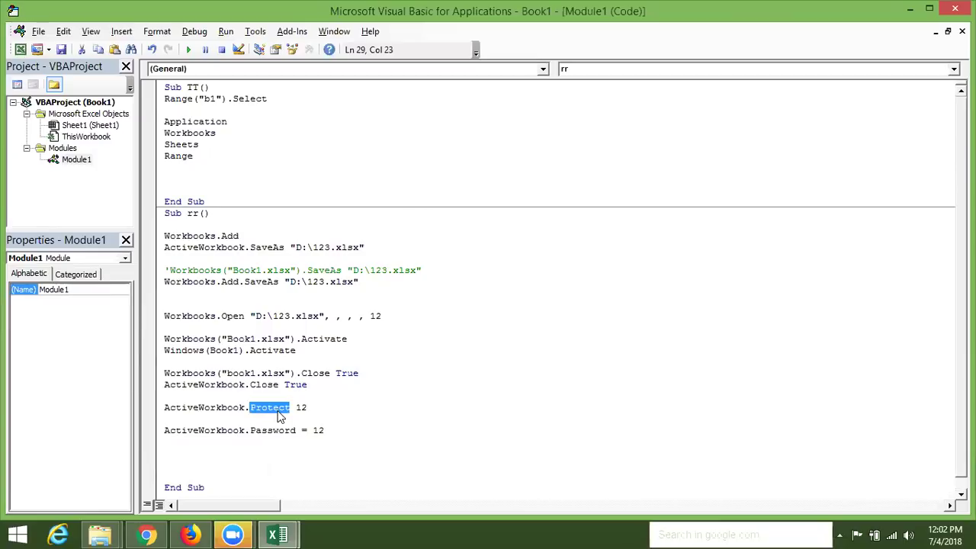
left_click(209, 375)
double_click(209, 375)
key("Right")
double_click(317, 373)
double_click(195, 339)
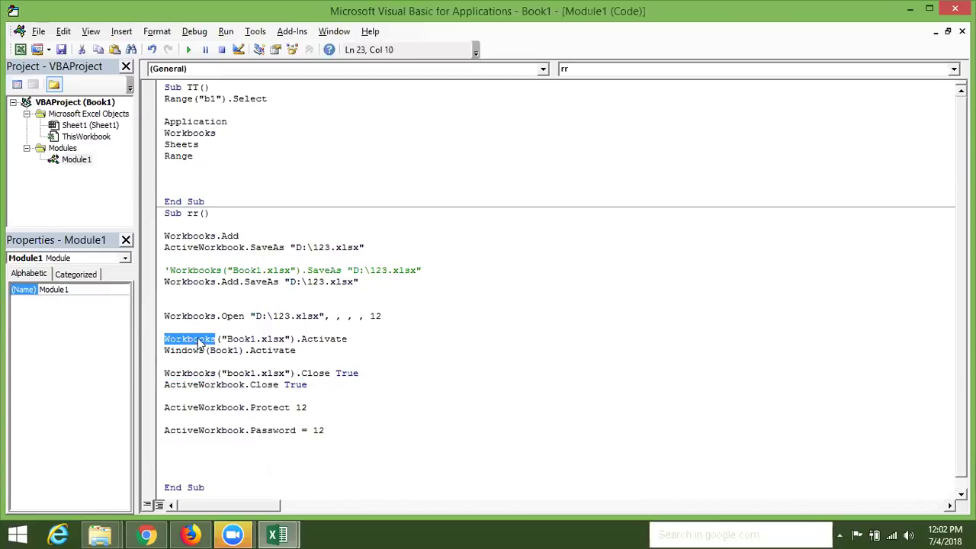
double_click(316, 338)
left_click(256, 328)
double_click(254, 337)
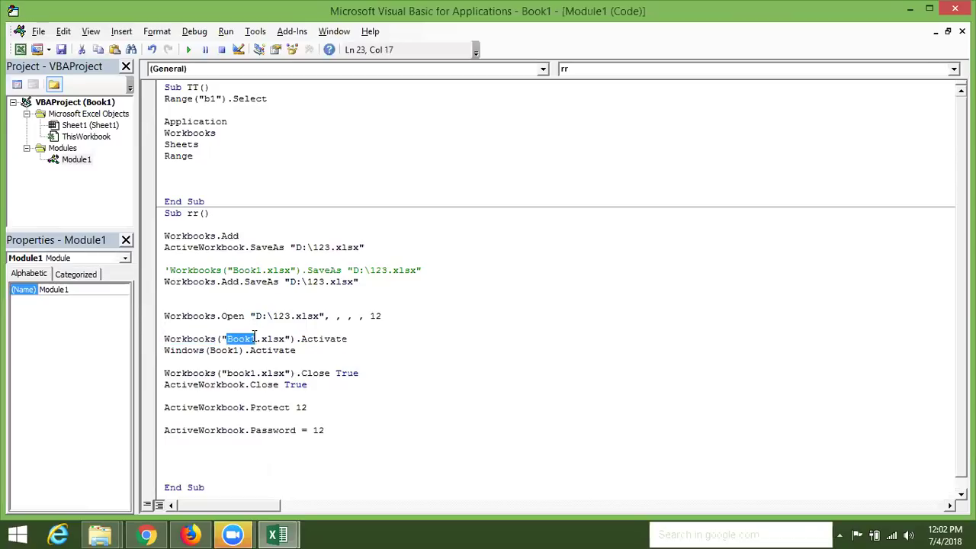
Review the True, Close, Protect and Password words, then insert '.pr' before Protect
left_click_drag(336, 374, 355, 376)
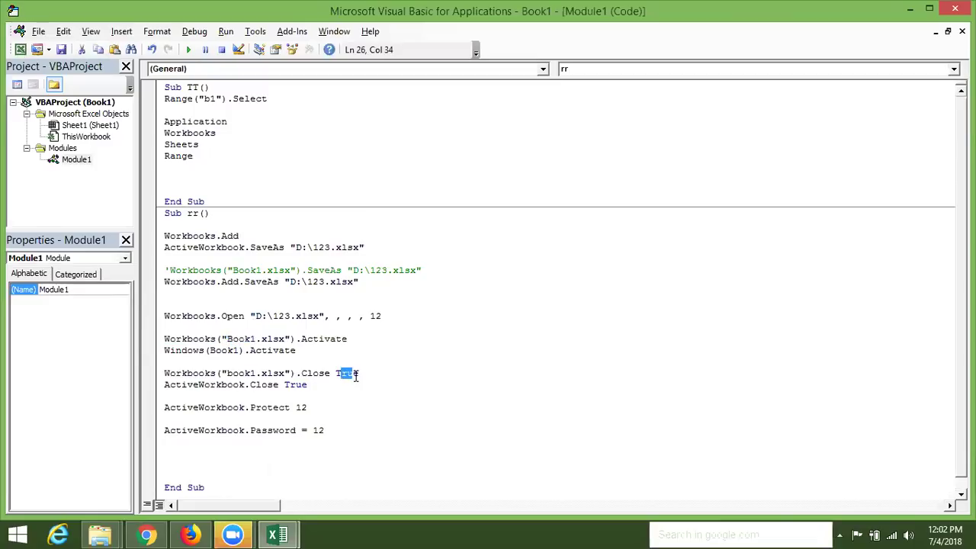
double_click(260, 408)
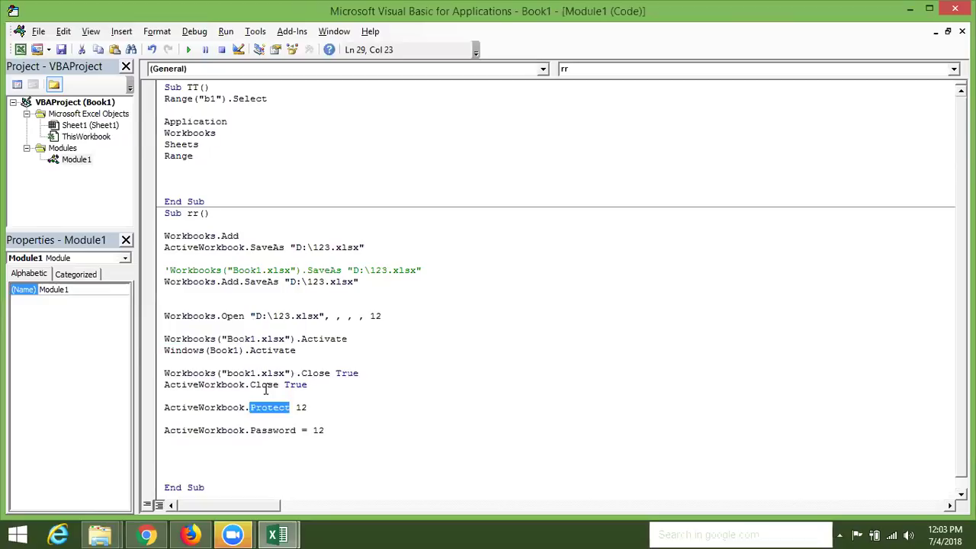
double_click(266, 385)
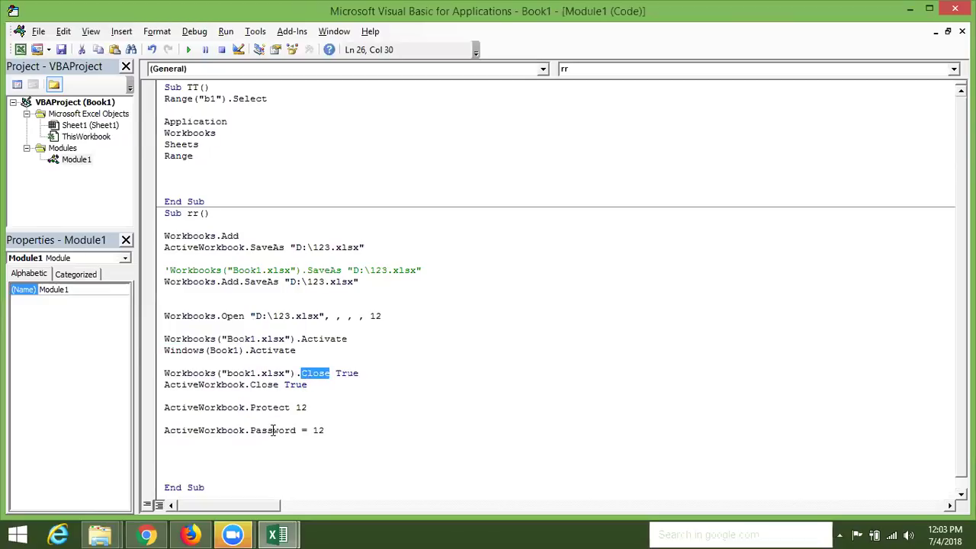
double_click(273, 431)
left_click(276, 447)
left_click(246, 408)
type(".pr")
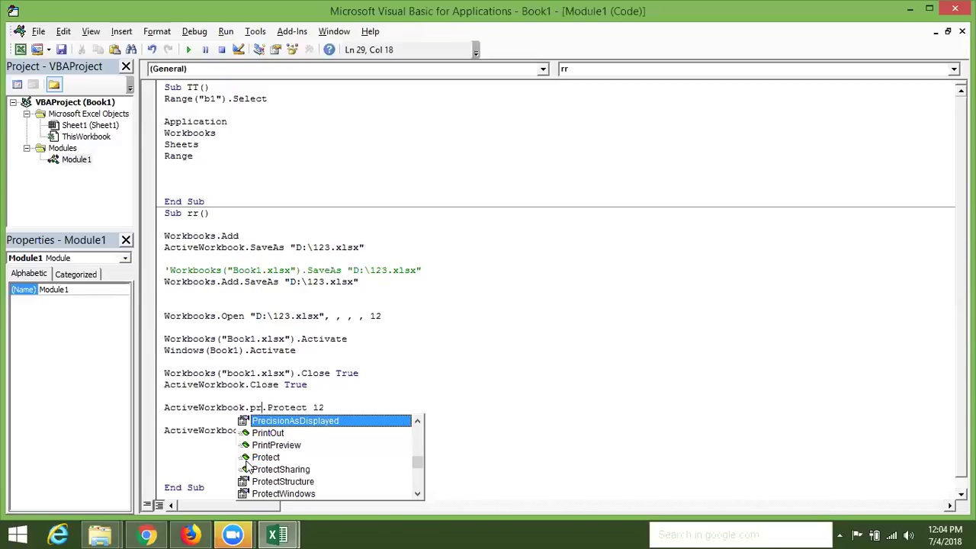
key("BackSpace")
key("BackSpace")
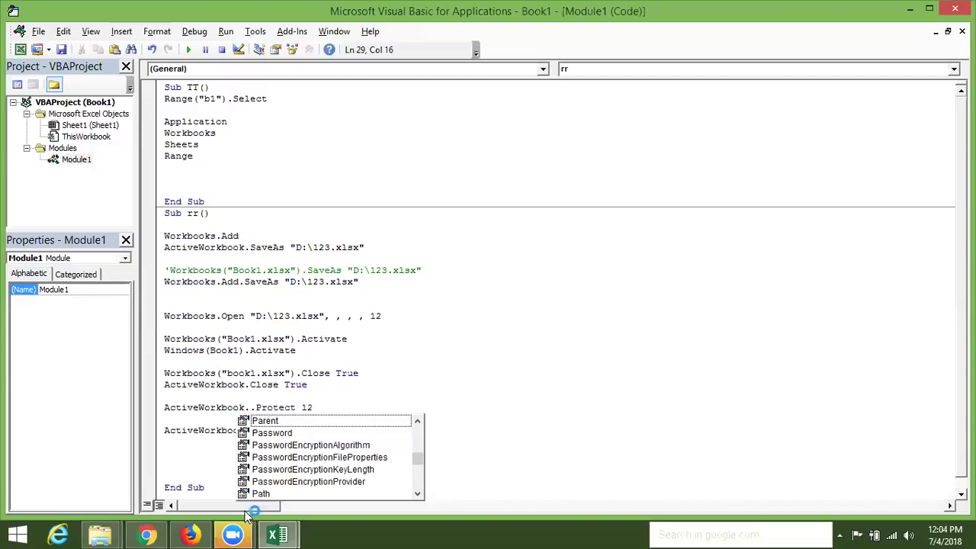
key("Escape")
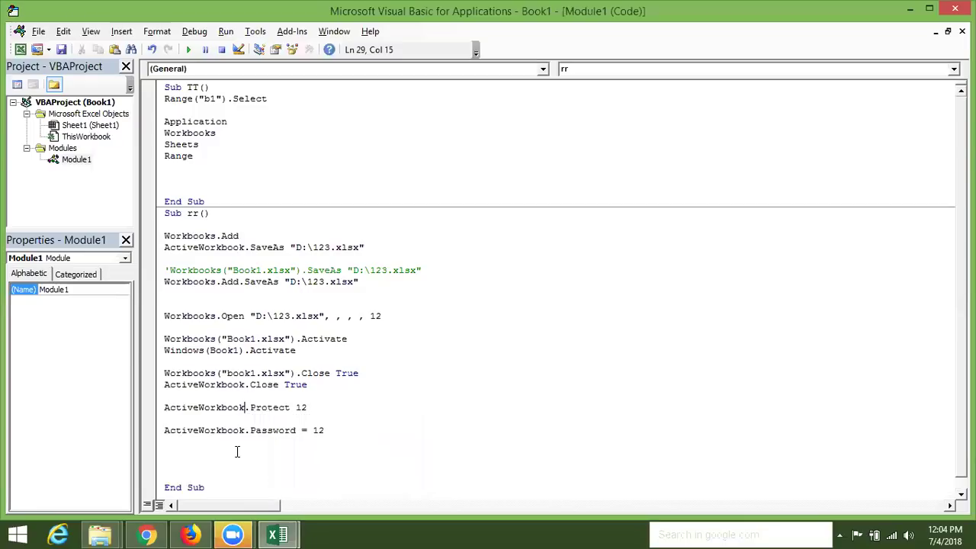
left_click(267, 456)
left_click(290, 407)
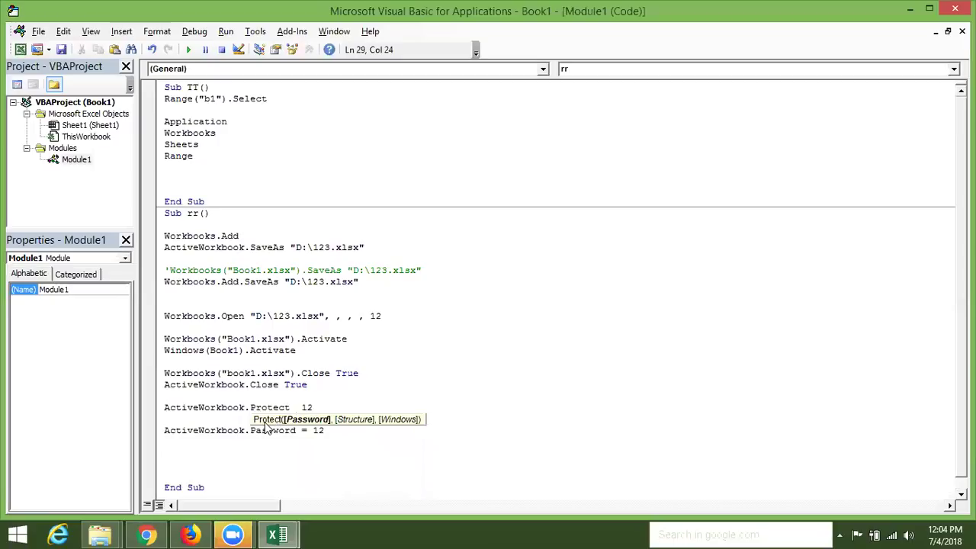
left_click(324, 431)
double_click(297, 430)
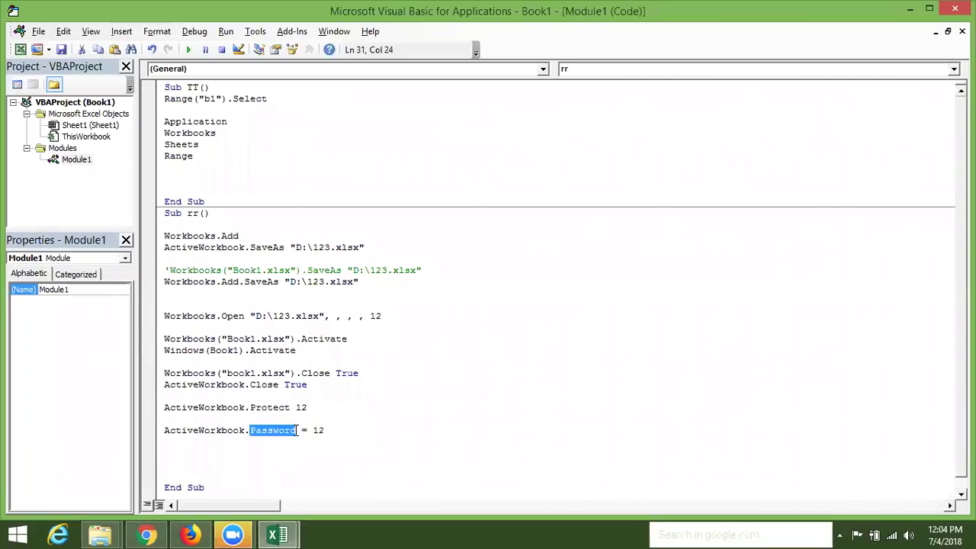
left_click(298, 431)
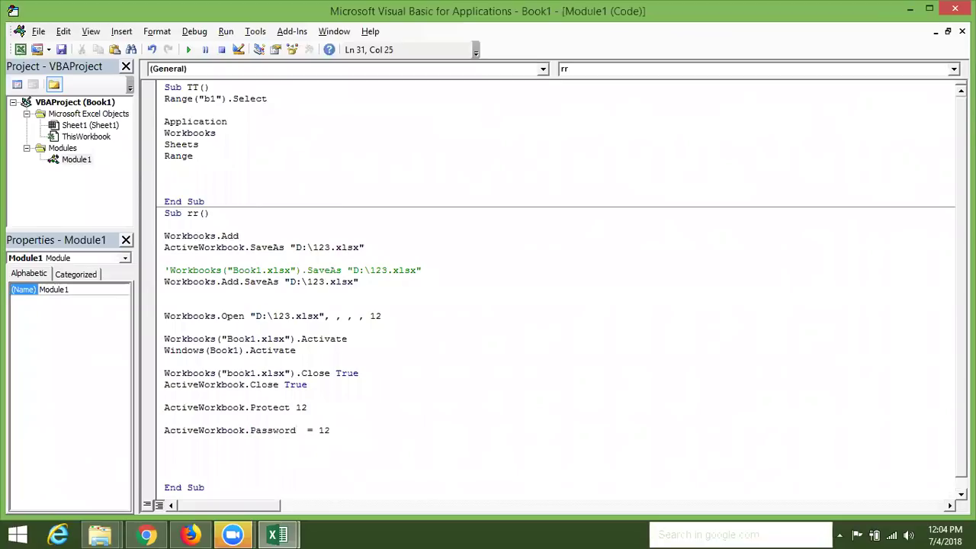
left_click(297, 470)
left_click(189, 440)
left_click(184, 452)
Add the line MsgBox ActiveWorkbook.Name above End Sub
type("msgb")
type("ox activeworkbook.n")
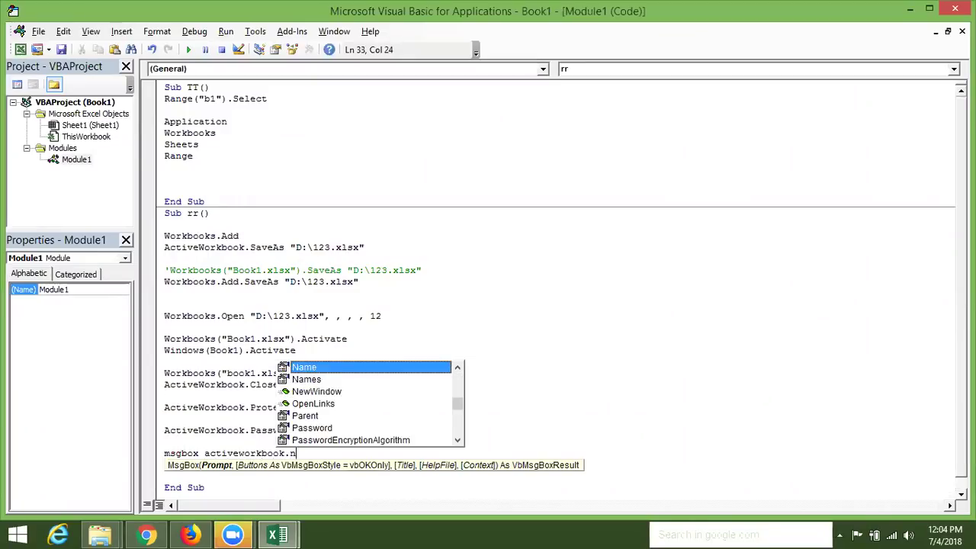
type("em")
key("BackSpace")
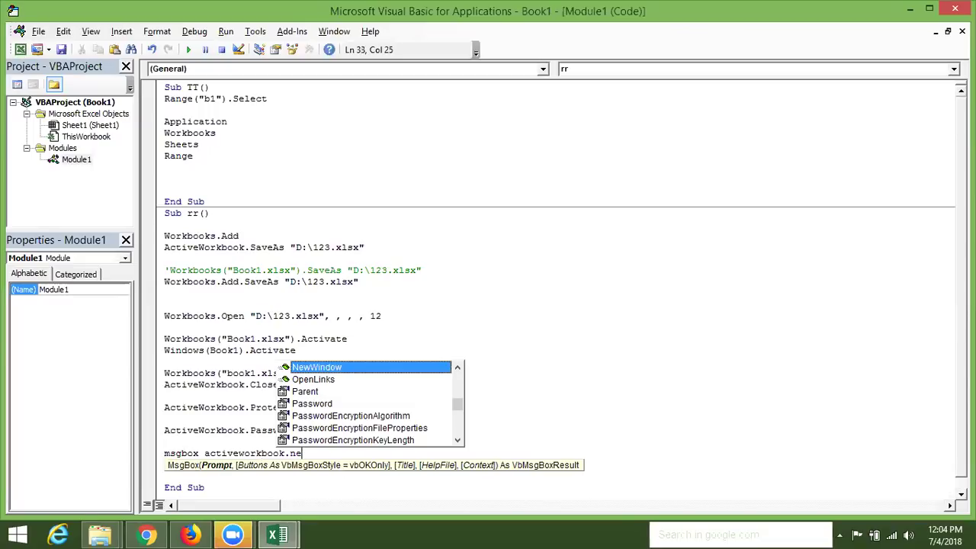
key("BackSpace")
type("ame")
key("Tab")
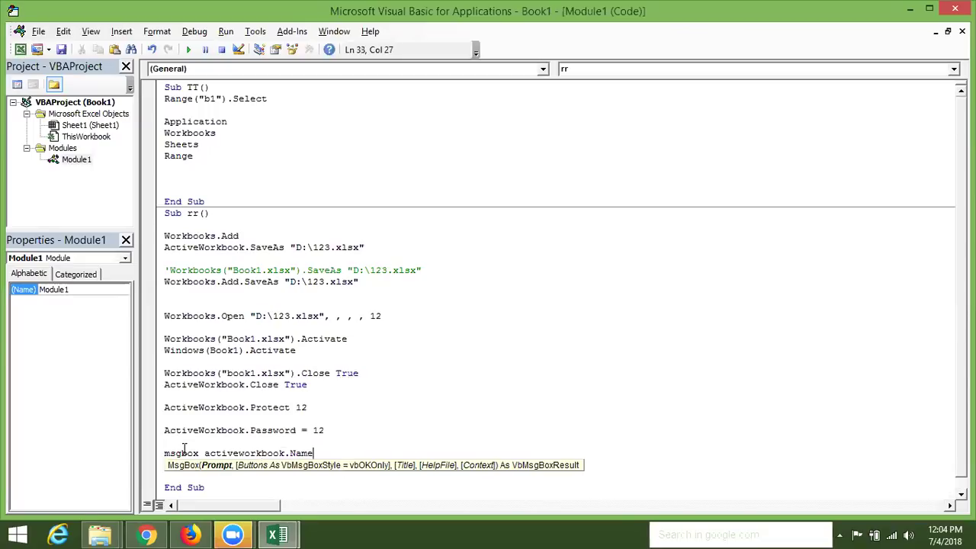
key("Return")
Copy the MsgBox line and change the copy to MsgBox ActiveWorkbook.FullName
key("Up")
key("shift+Down")
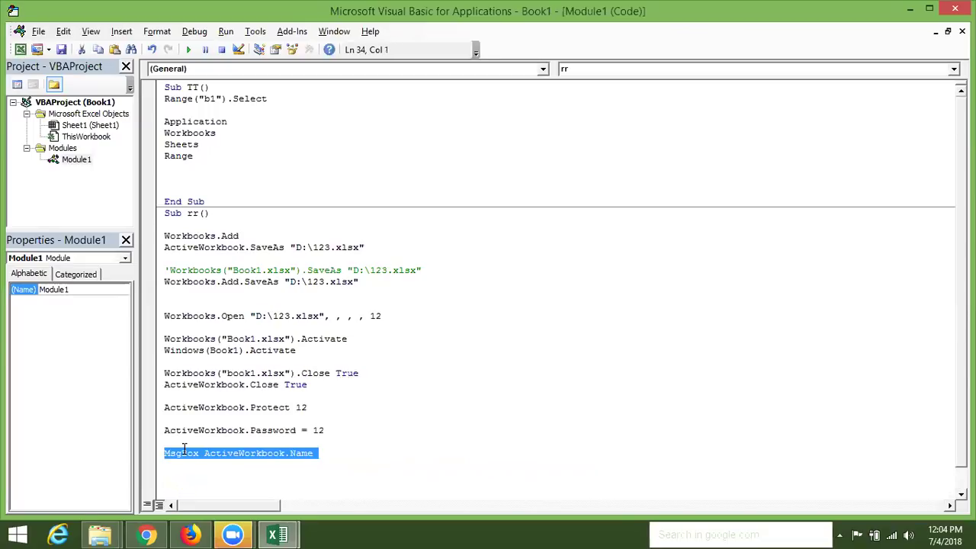
key("ctrl+c")
key("Right")
key("ctrl+v")
key("BackSpace")
key("BackSpace")
key("BackSpace")
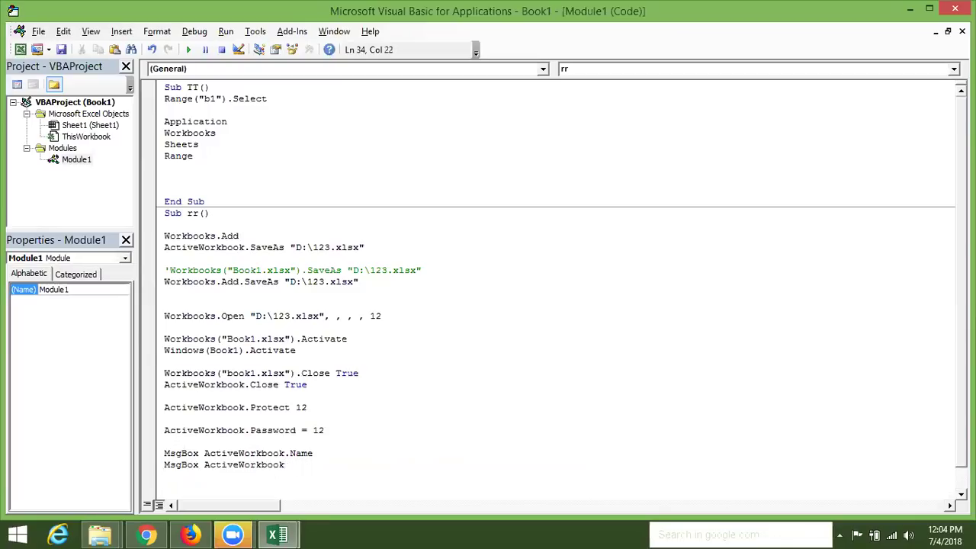
type(".f")
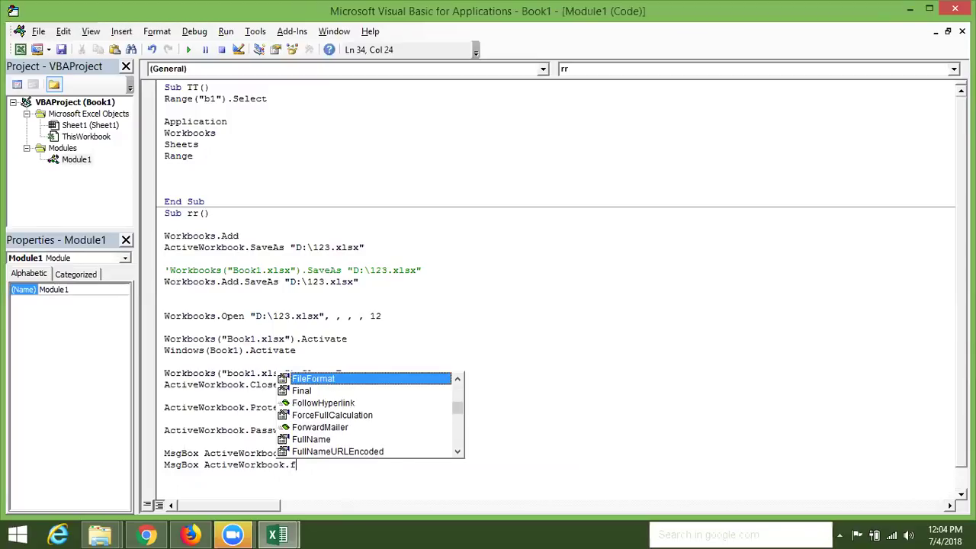
type("u")
key("Tab")
key("Return")
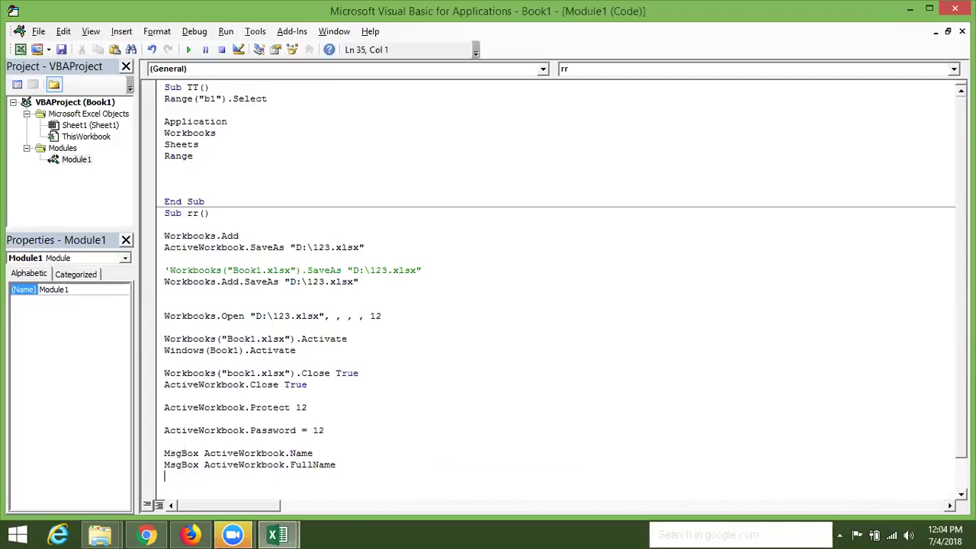
Paste another copy as MsgBox ActiveWorkbook.Path and remove the blank line above it
key("Return")
key("ctrl+v")
key("BackSpace")
key("BackSpace")
key("BackSpace")
key("BackSpace")
key("BackSpace")
type(".pat")
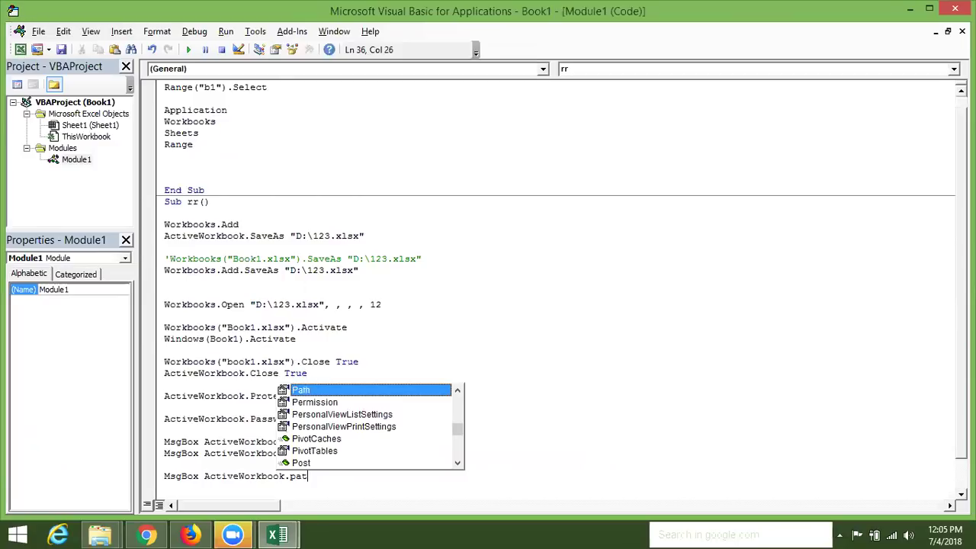
key("Return")
key("Up")
key("Up")
key("Delete")
key("Up")
key("Up")
key("shift+Down")
key("shift+Down")
key("shift+Down")
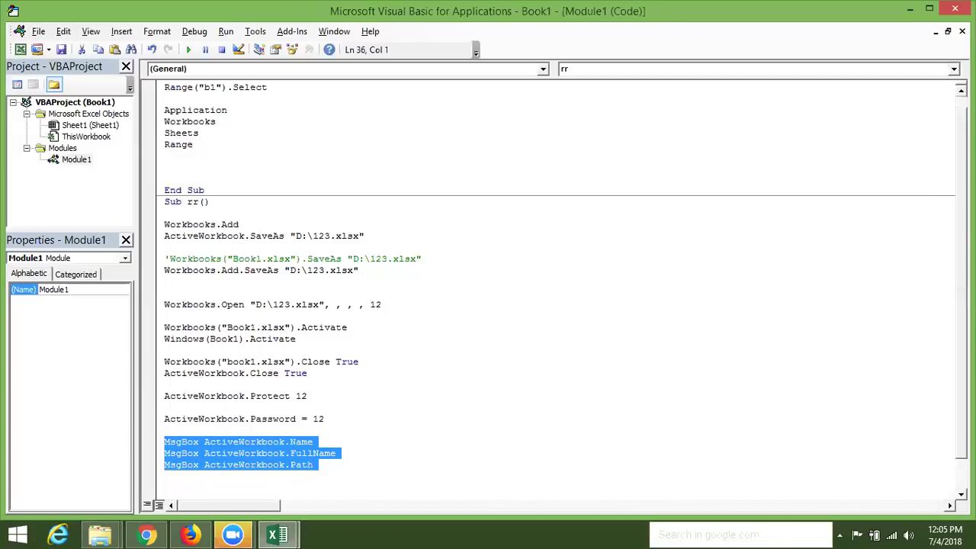
Step through and select the Workbooks.Add and ActiveWorkbook.SaveAs lines
key("Up")
key("Up")
key("Up")
key("Up")
key("Up")
key("Up")
key("Up")
key("Up")
Copy ActiveWorkbook.Save from the SaveAs line and paste it above Workbooks.Open
key("Up")
key("Up")
key("Up")
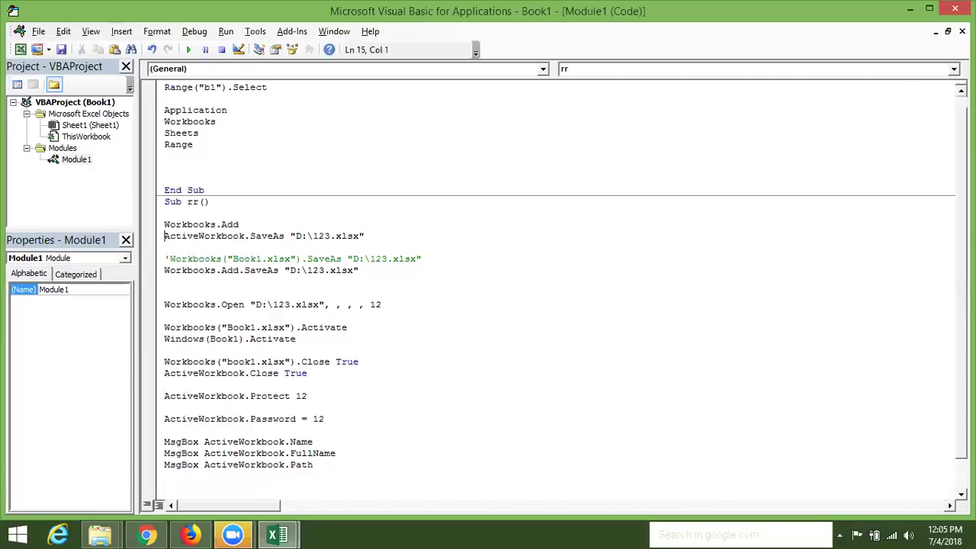
key("Up")
key("shift+Down")
key("Right")
key("shift+Down")
key("Right")
key("Down")
key("Down")
key("Down")
key("Up")
key("Up")
key("Down")
key("shift+Right")
key("shift+Right")
key("shift+Right")
key("Up")
key("Up")
key("Up")
key("Up")
left_click_drag(272, 235, 164, 237)
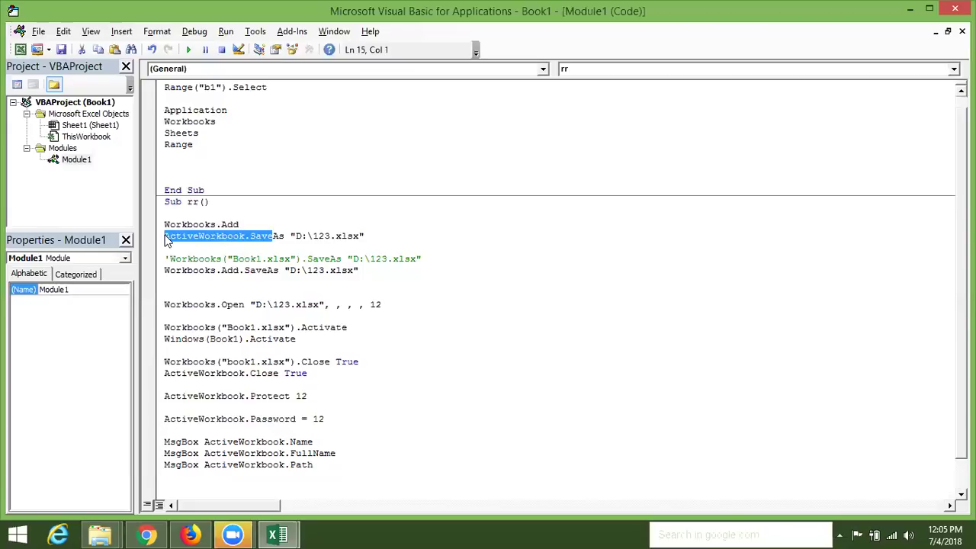
left_click(178, 290)
key("ctrl+v")
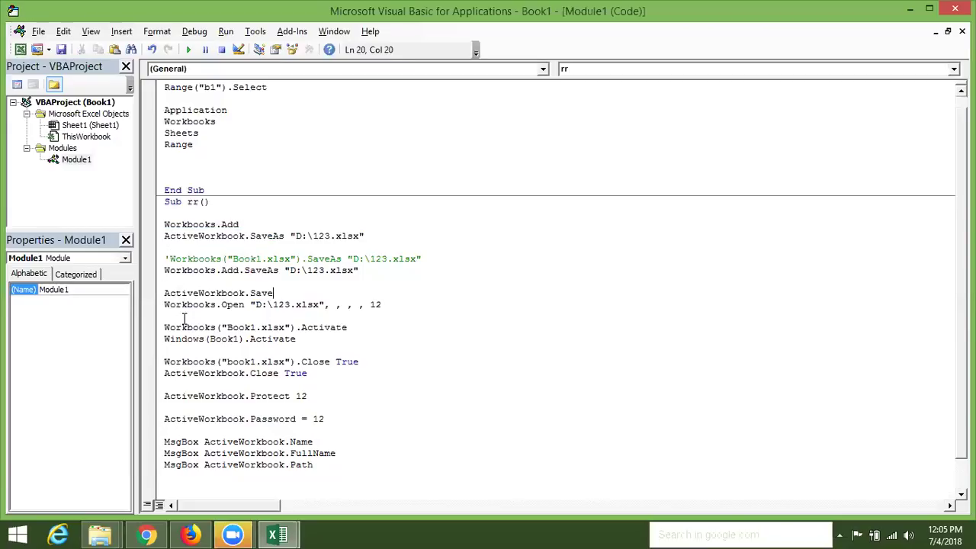
double_click(211, 339)
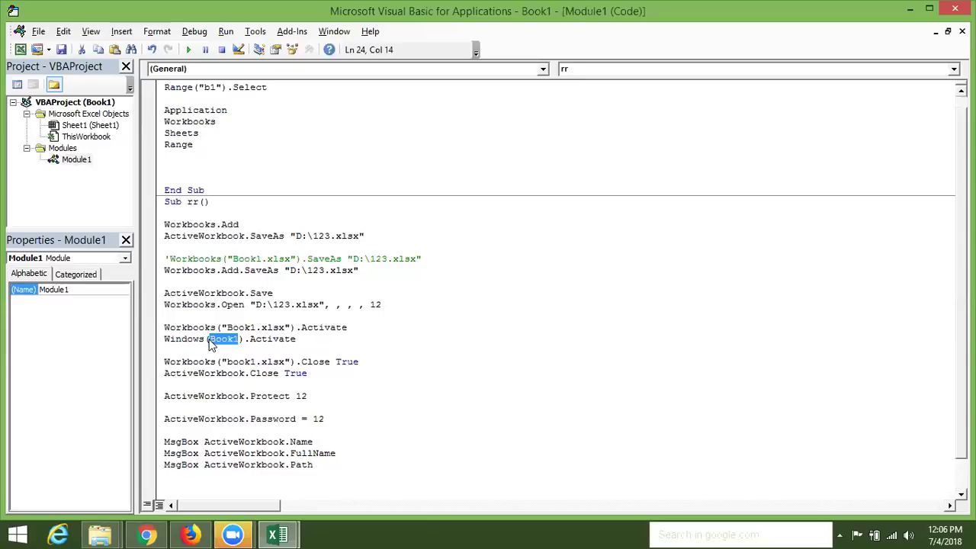
Select all the Module1 code from the end of the module upward
left_click(212, 345)
key("Down")
key("Down")
key("Down")
key("Down")
key("Down")
key("Down")
key("shift+Up")
key("shift+Up")
key("shift+Up")
key("shift+Up")
key("shift+Up")
key("shift+Up")
key("shift+Up")
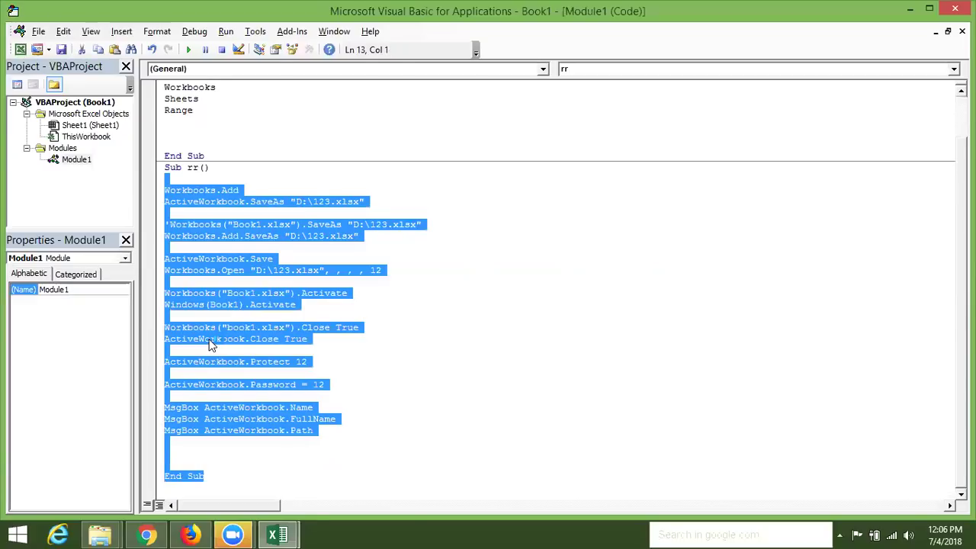
key("shift+Up")
key("shift+Up")
key("shift+Up")
key("shift+Left")
key("shift+Left")
key("shift+Left")
key("shift+Home")
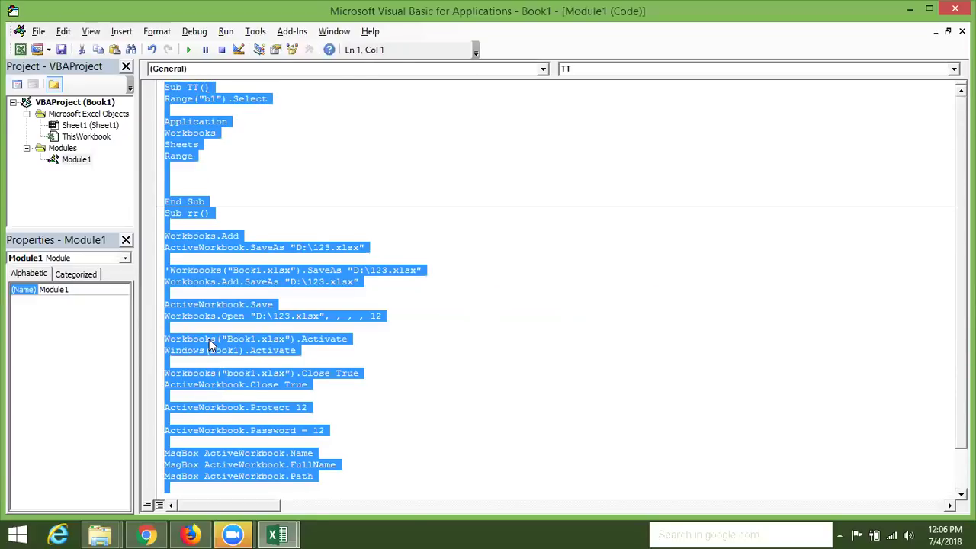
Switch to Chrome and search Google for gmail from the address bar
left_click(148, 532)
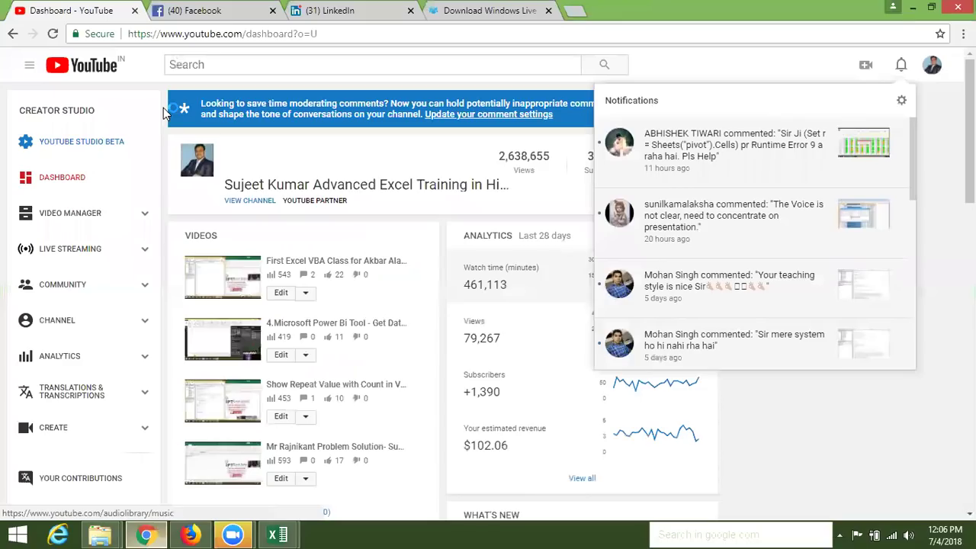
left_click(164, 38)
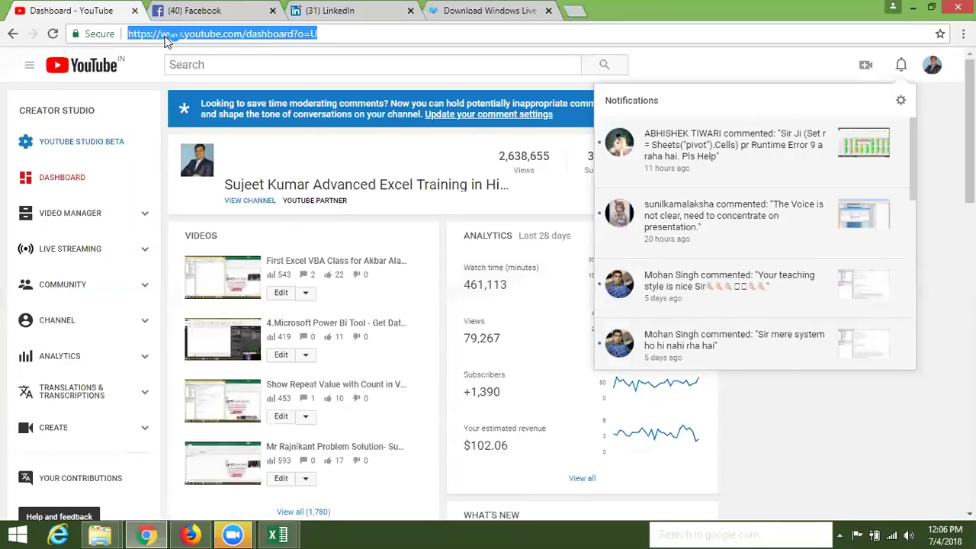
type("gma")
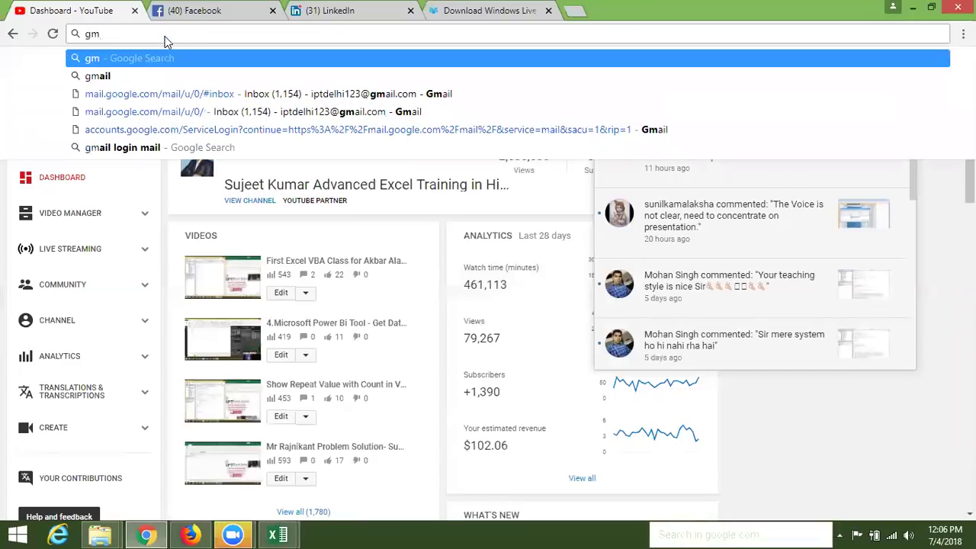
key("Return")
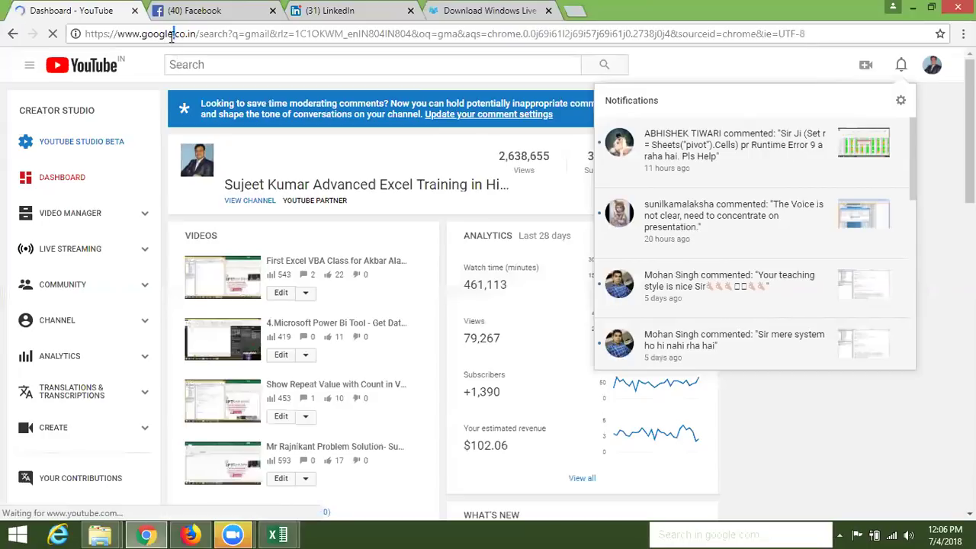
Open the Gmail inbox from the mail.google.com address-bar suggestion
left_click(172, 36)
type("gm")
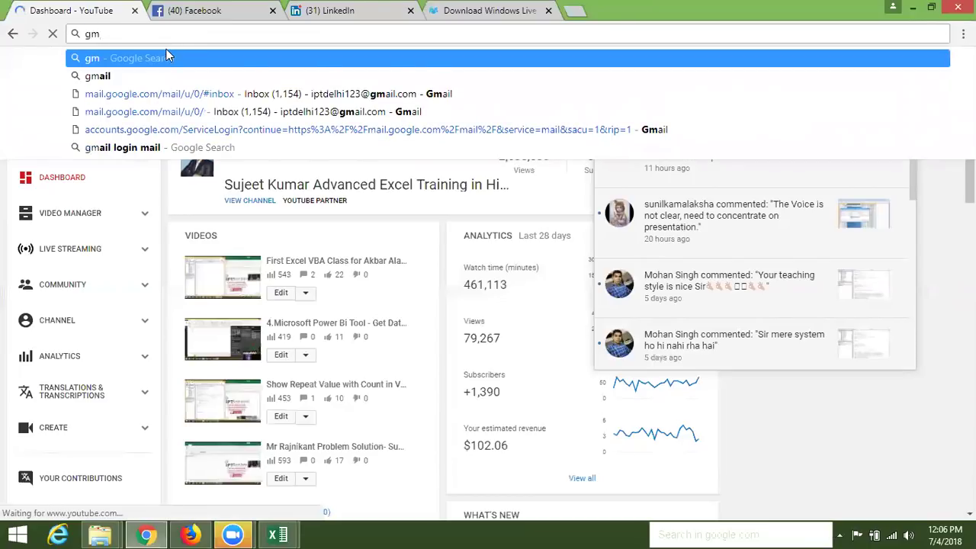
type("a")
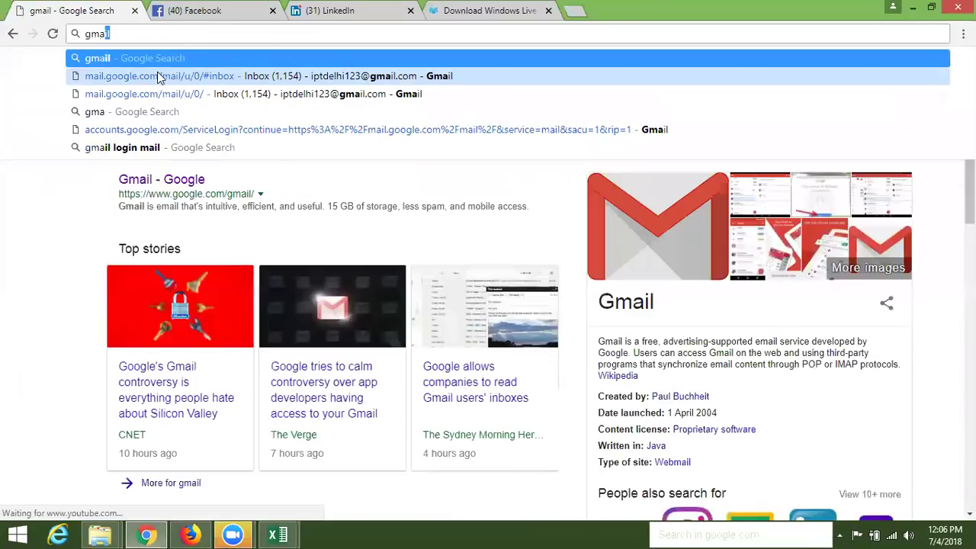
left_click(158, 76)
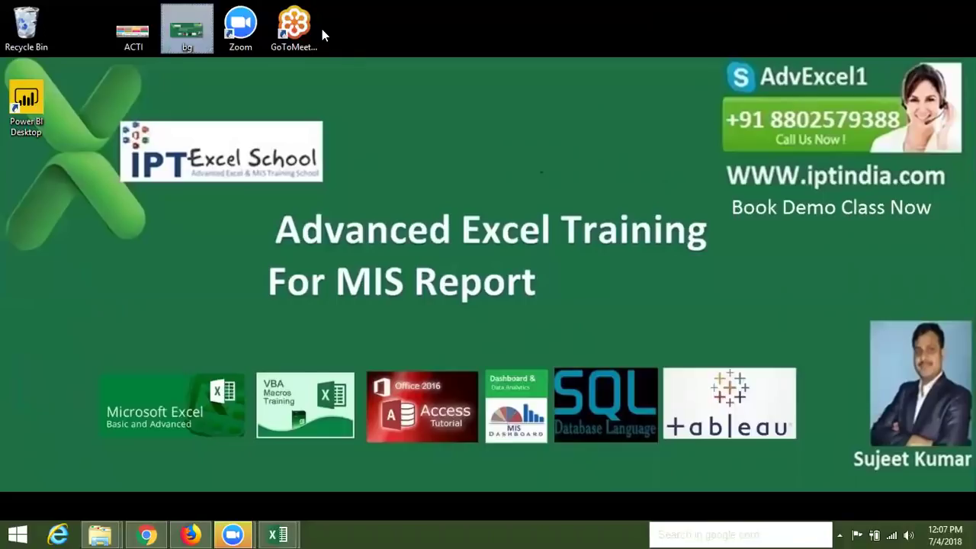
left_click(533, 495)
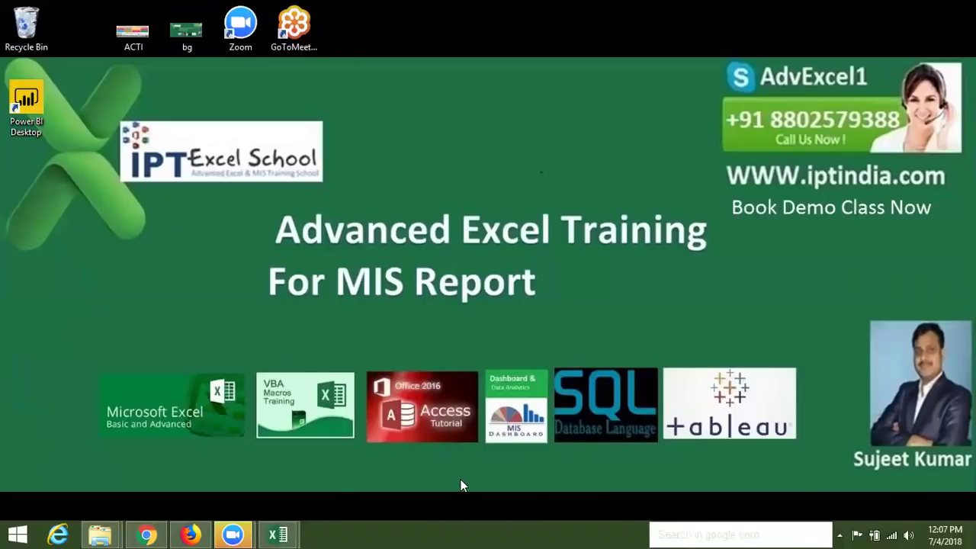